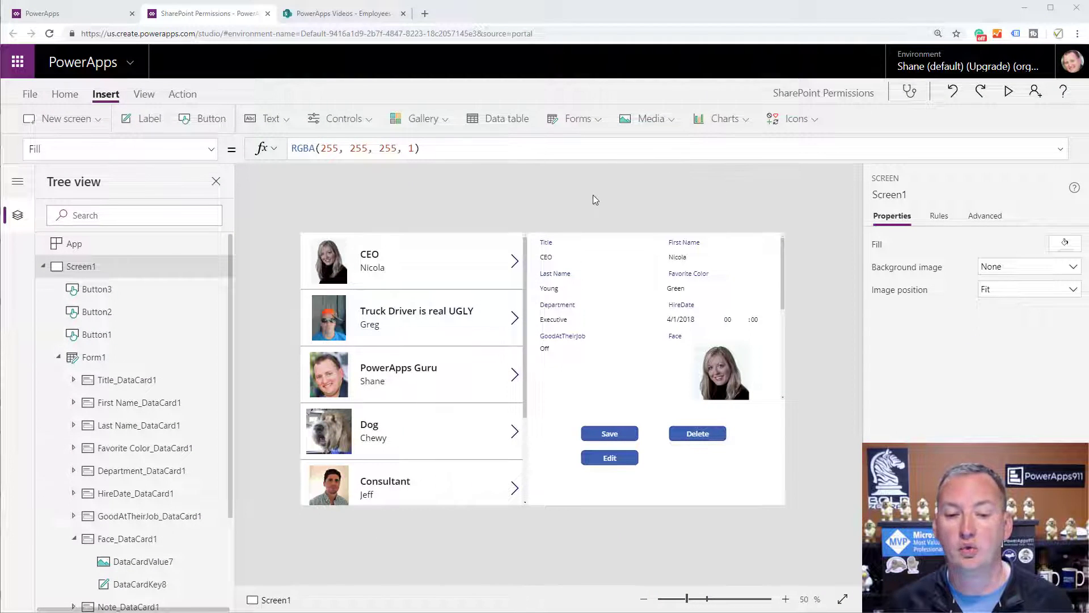
Inspect the Employees gallery, the SharePoint Employees list, and the form's GoodAtTheirJob and Face cards.
{"action": "left_click", "coordinate": [506, 294]}
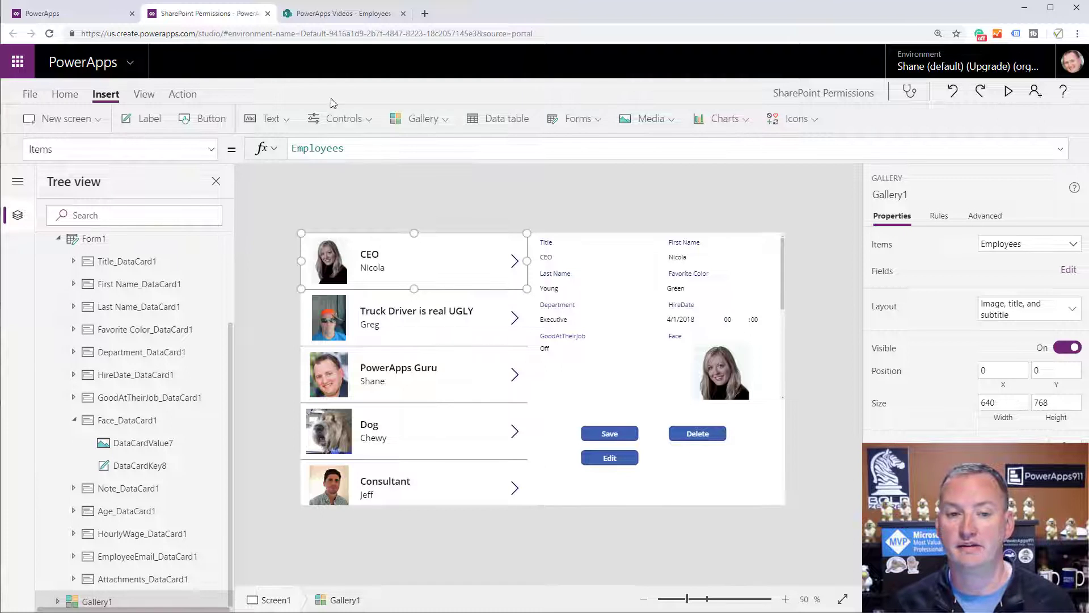
{"action": "left_click", "coordinate": [340, 13]}
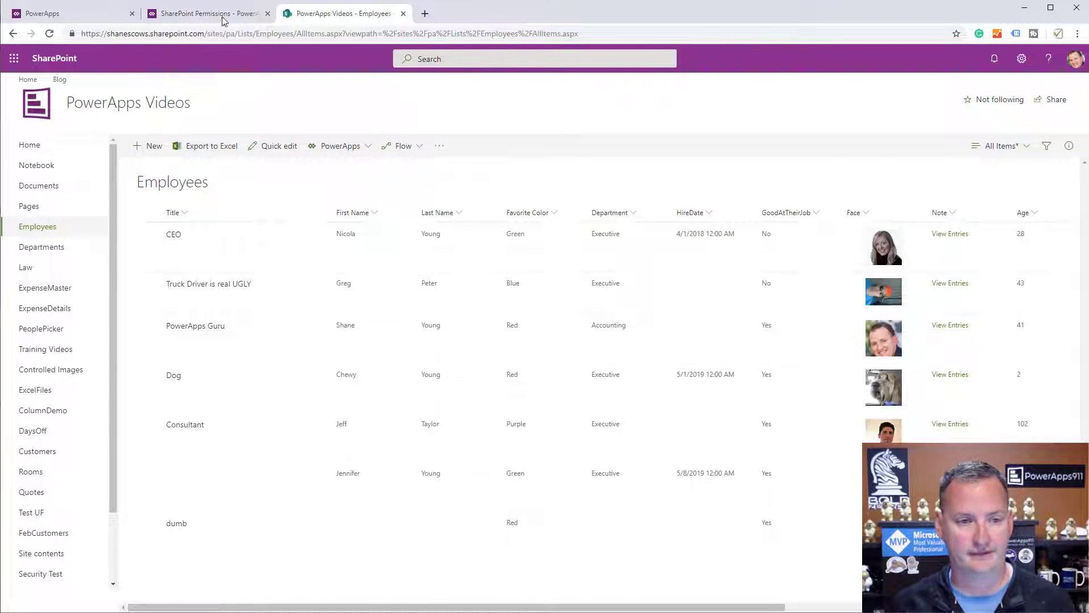
{"action": "left_click", "coordinate": [222, 21]}
{"action": "left_click", "coordinate": [620, 351]}
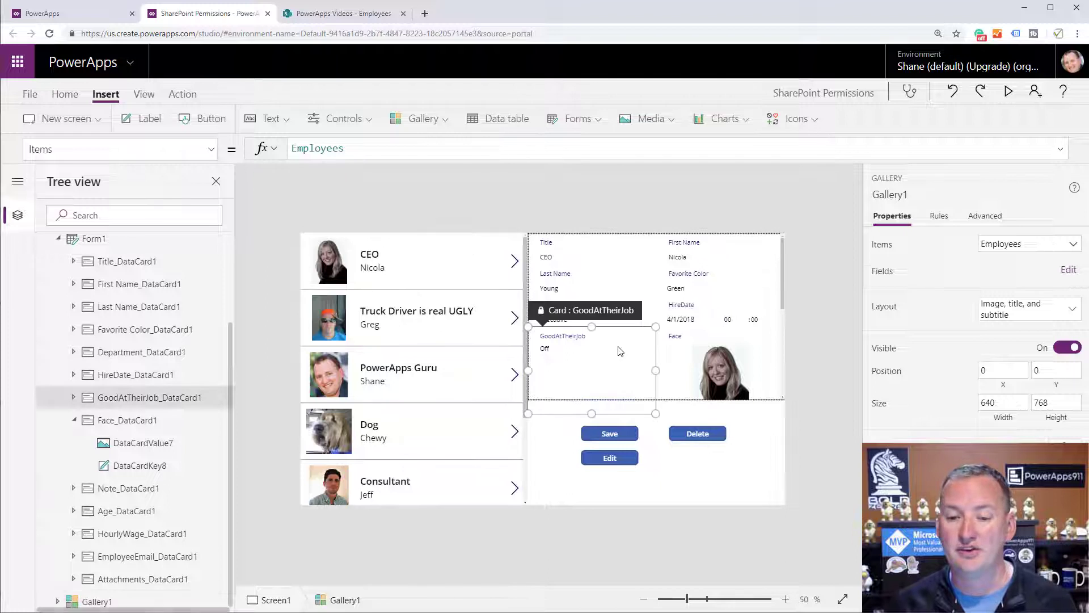
{"action": "left_click", "coordinate": [667, 397]}
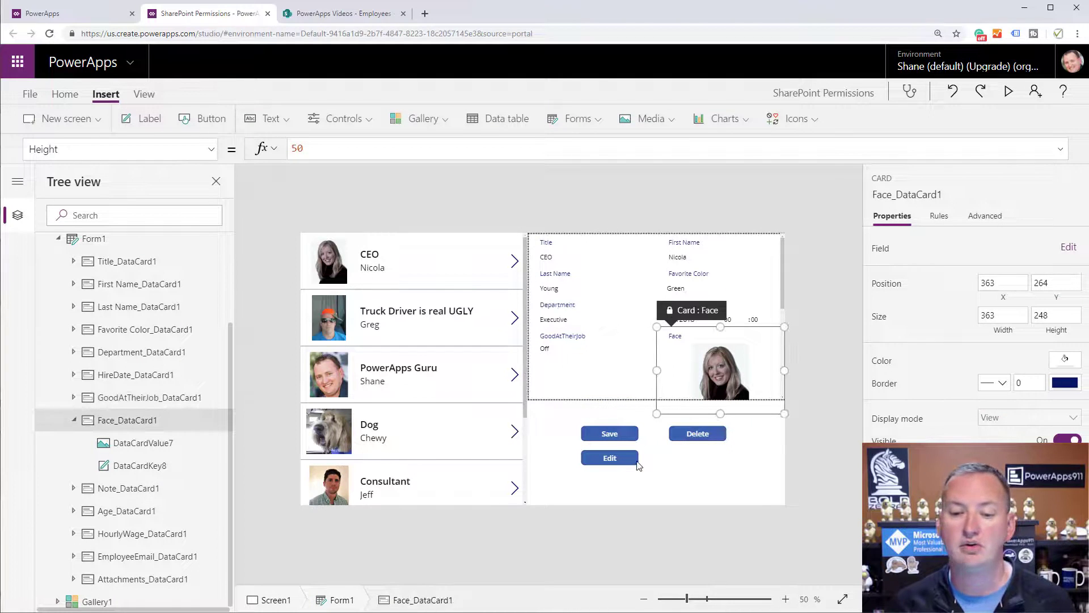
{"action": "left_click", "coordinate": [671, 488]}
Check the formulas behind the Save, Edit and Delete buttons, then save the app.
{"action": "left_click", "coordinate": [619, 437]}
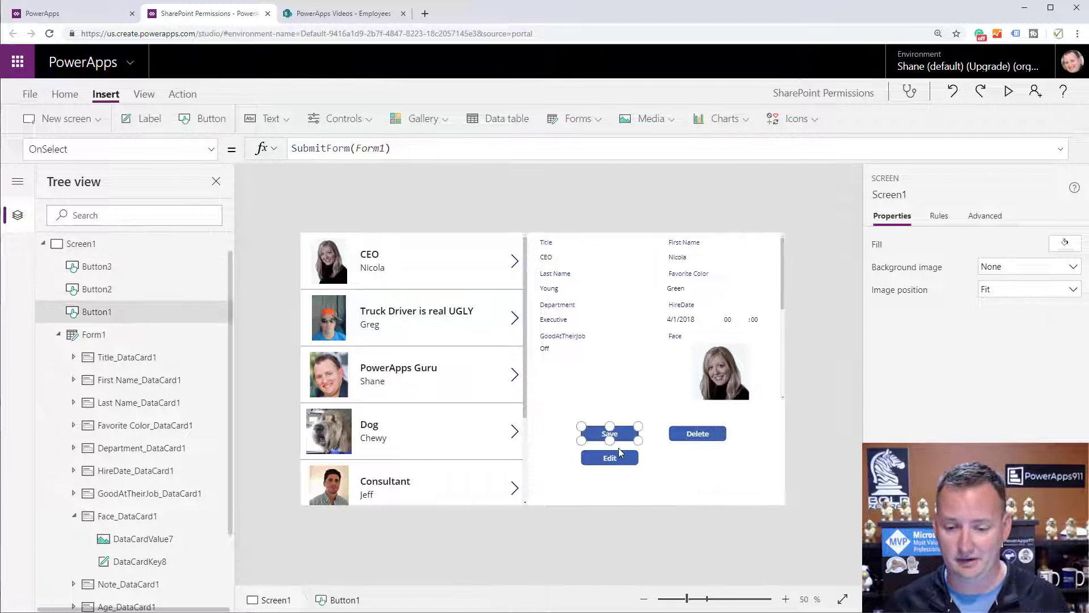
{"action": "left_click", "coordinate": [618, 454]}
{"action": "left_click", "coordinate": [696, 433]}
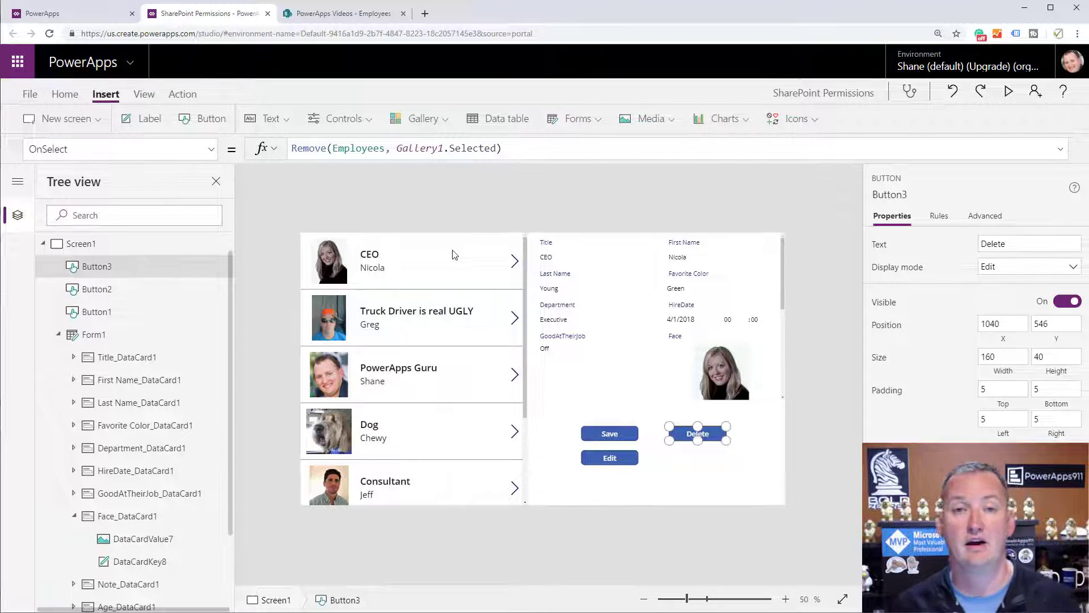
{"action": "left_click", "coordinate": [713, 468]}
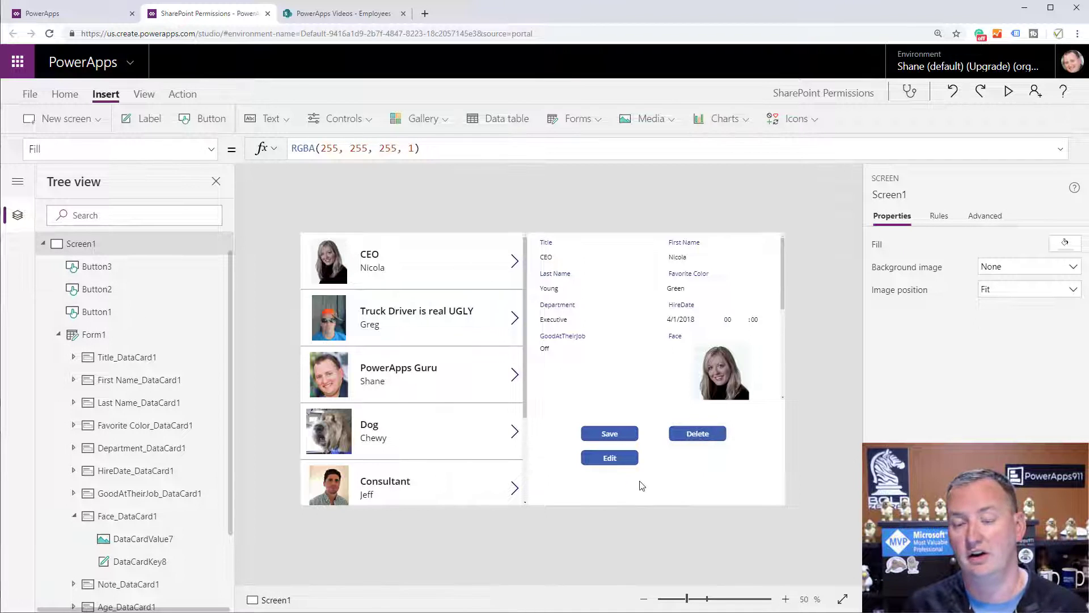
{"action": "left_click", "coordinate": [35, 95]}
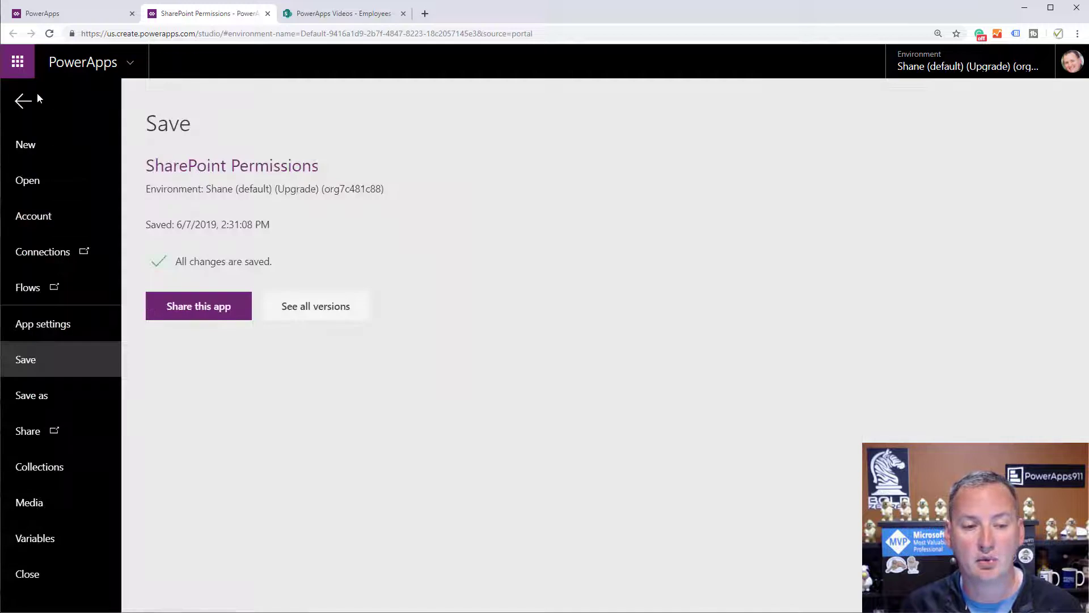
Share the SharePoint Permissions app with the chosen user, leaving Co-owner unchecked.
{"action": "left_click", "coordinate": [203, 314]}
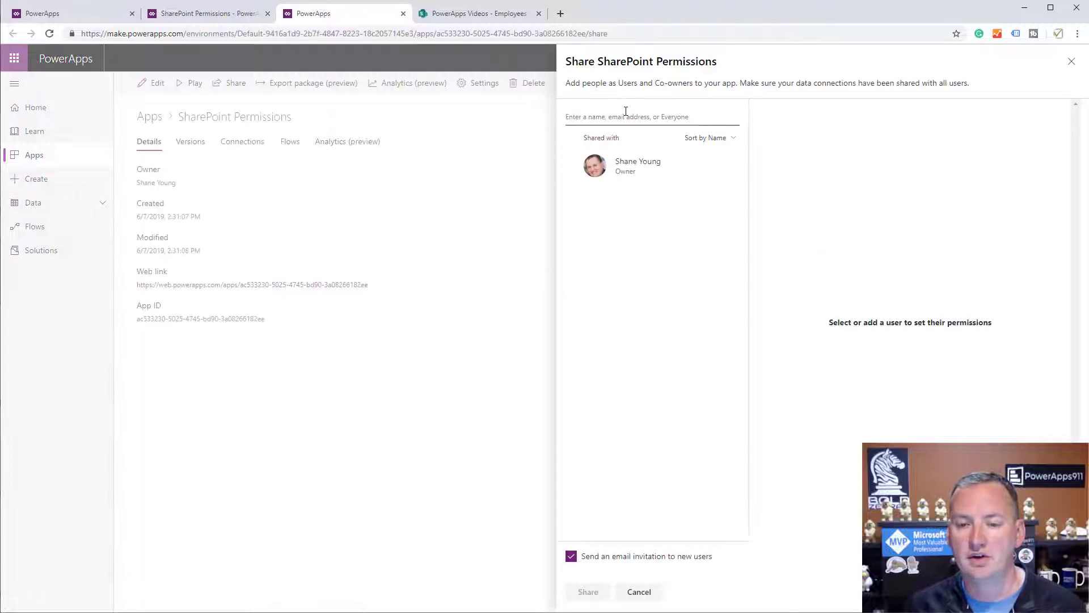
{"action": "left_click", "coordinate": [622, 115]}
{"action": "type", "text": "chewy"}
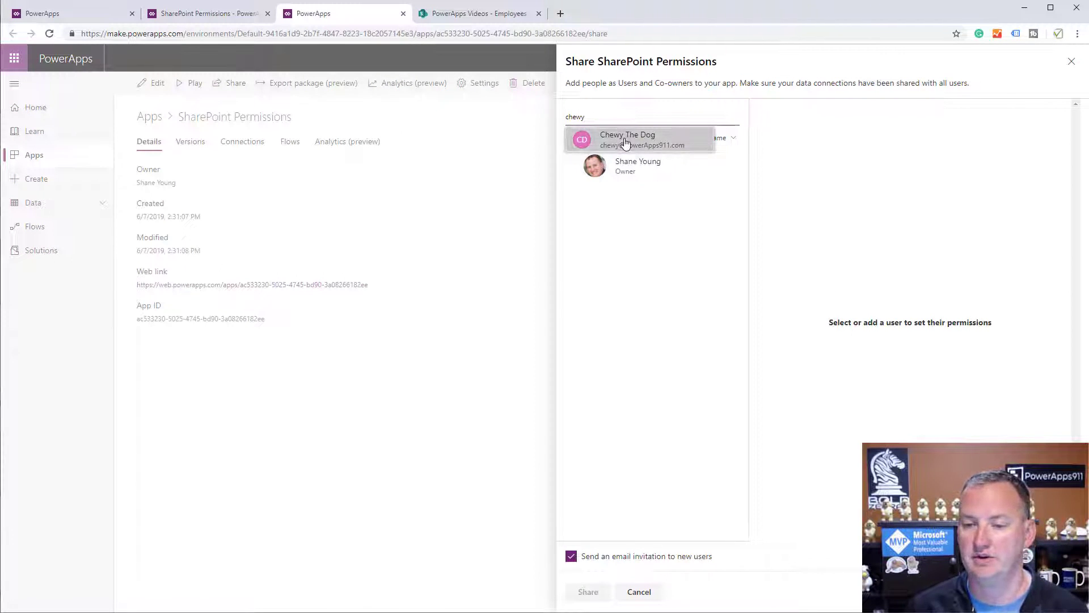
{"action": "left_click", "coordinate": [625, 142]}
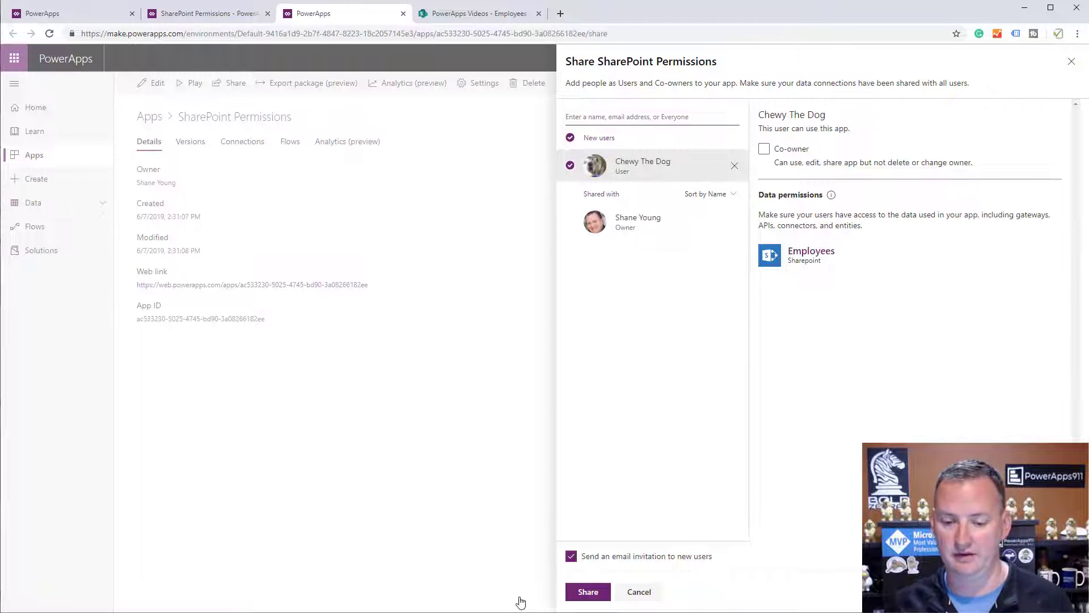
{"action": "left_click", "coordinate": [589, 593]}
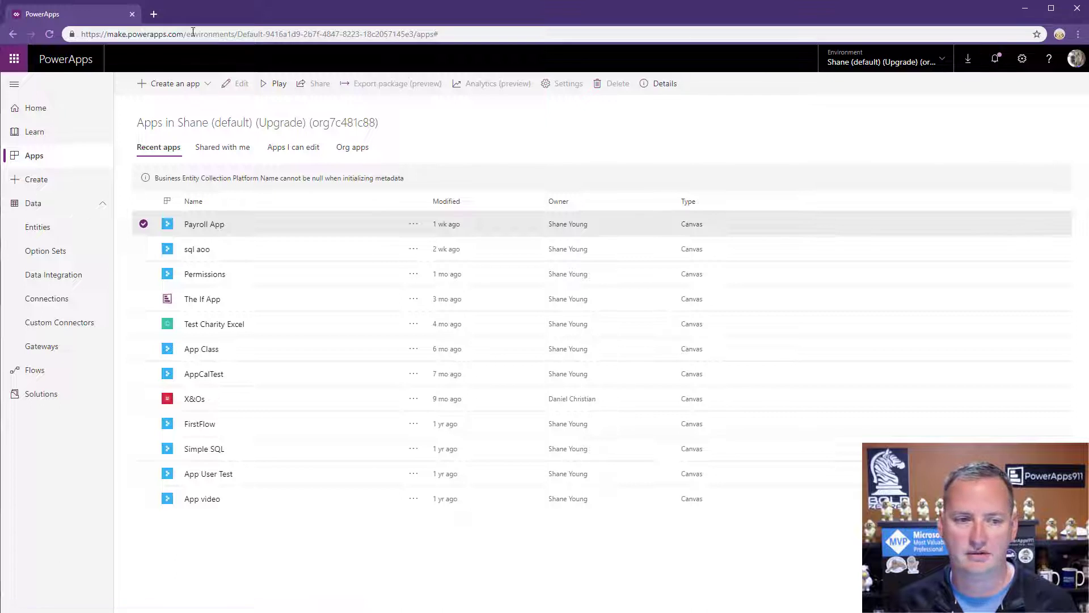
As the new user, launch SharePoint Permissions from Shared with me and allow its SharePoint connection.
{"action": "left_click", "coordinate": [50, 34]}
{"action": "left_click", "coordinate": [221, 148]}
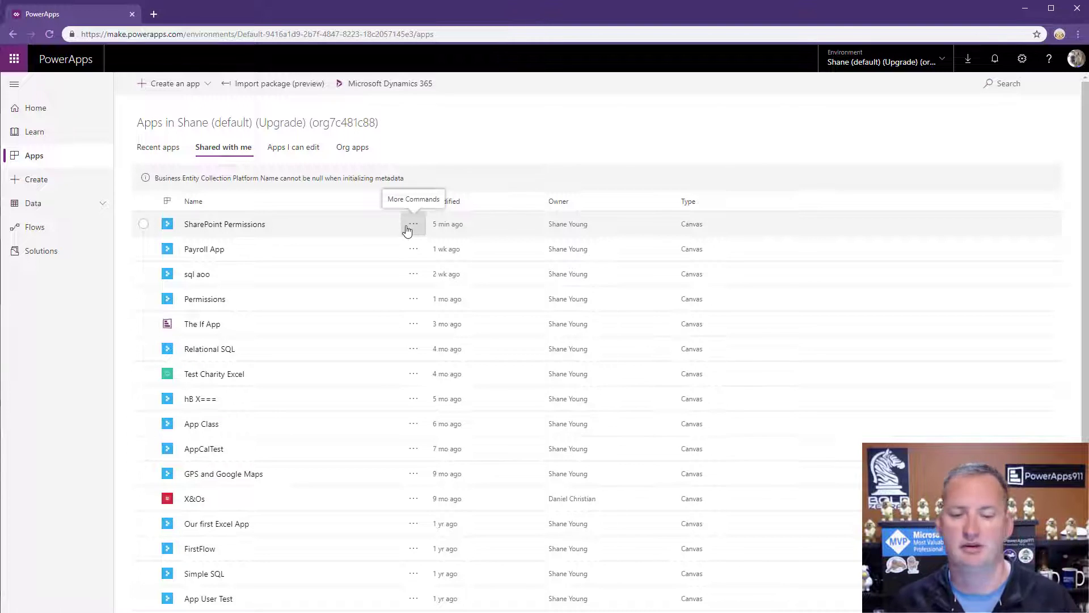
{"action": "left_click", "coordinate": [253, 227]}
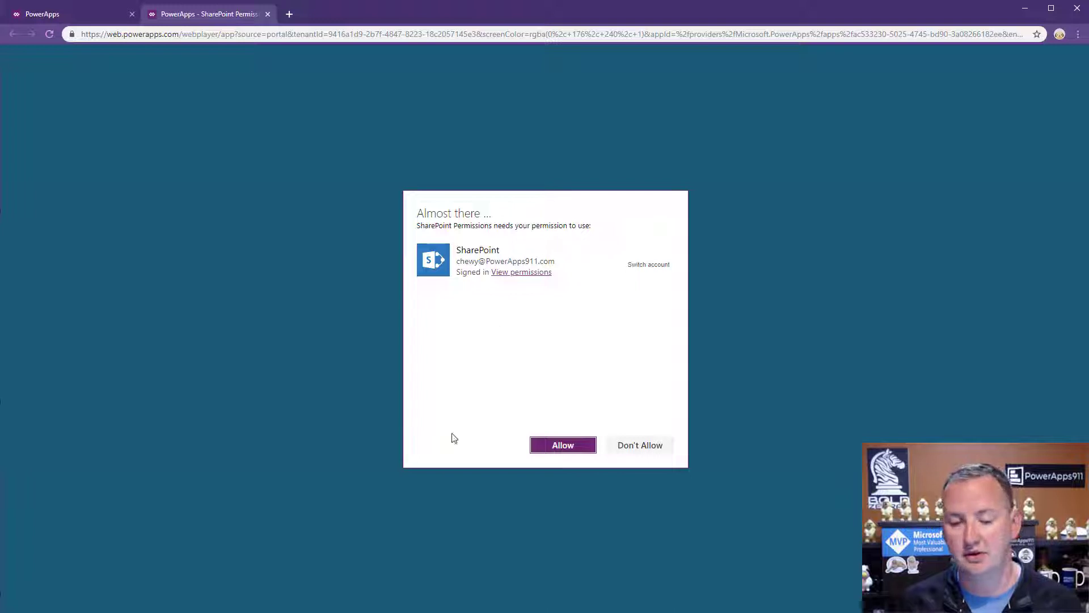
{"action": "left_click", "coordinate": [545, 448]}
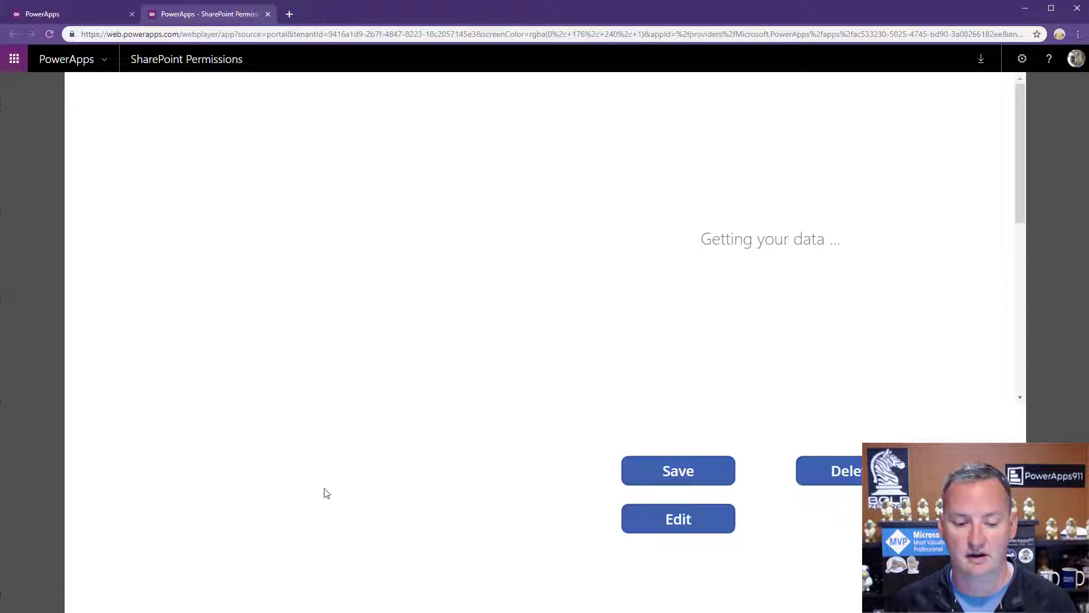
Close the app sharing panel and go to the SharePoint Employees list.
{"action": "key", "text": "alt+Tab"}
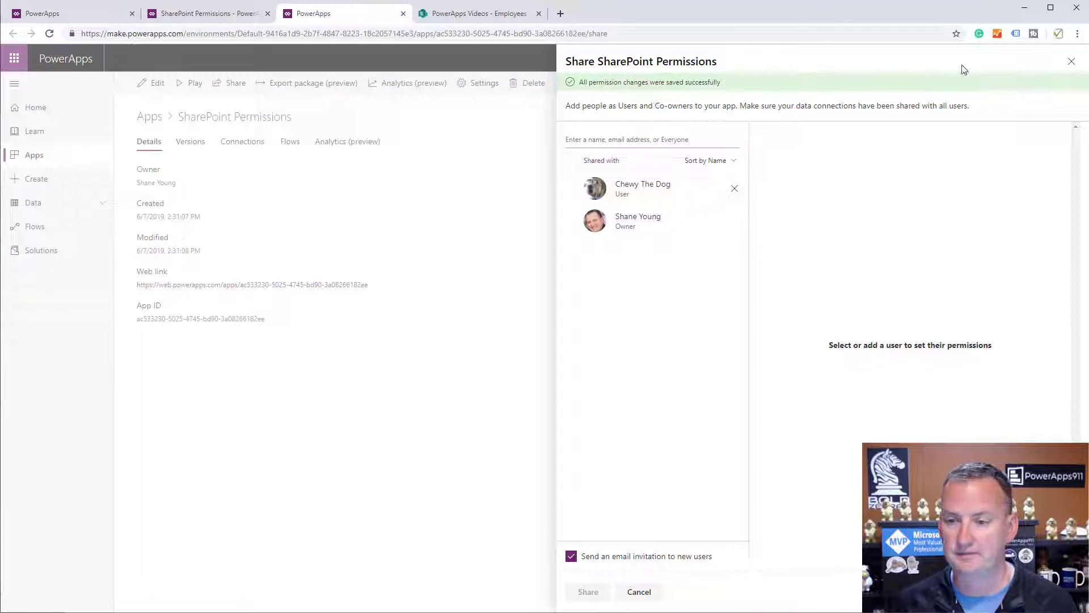
{"action": "left_click", "coordinate": [1070, 64]}
{"action": "left_click", "coordinate": [466, 13]}
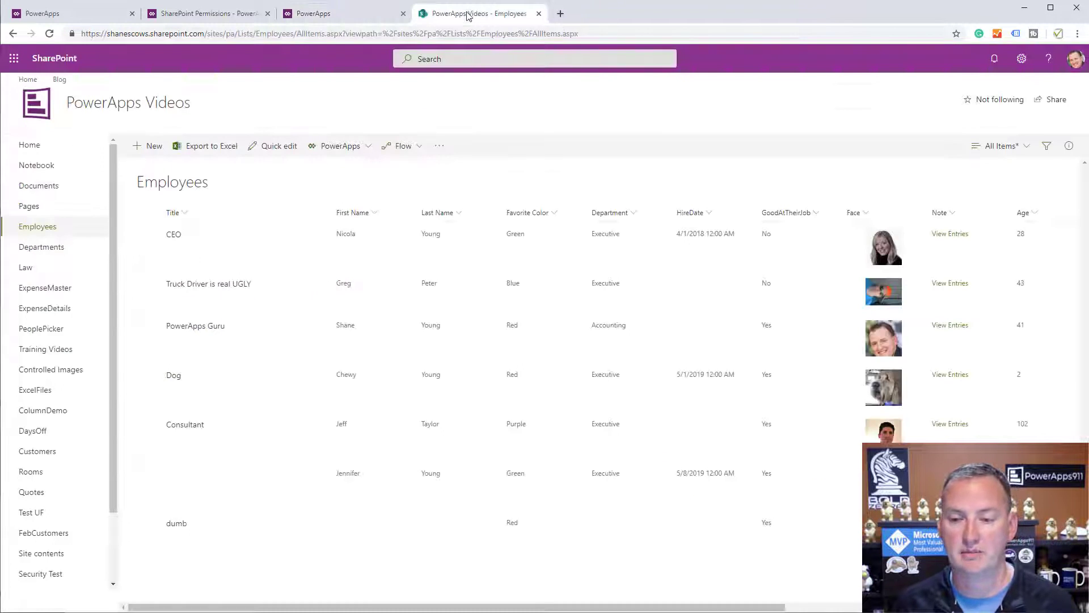
Share the PowerApps Videos site with the user at Members [Edit] permission.
{"action": "left_click", "coordinate": [1056, 99]}
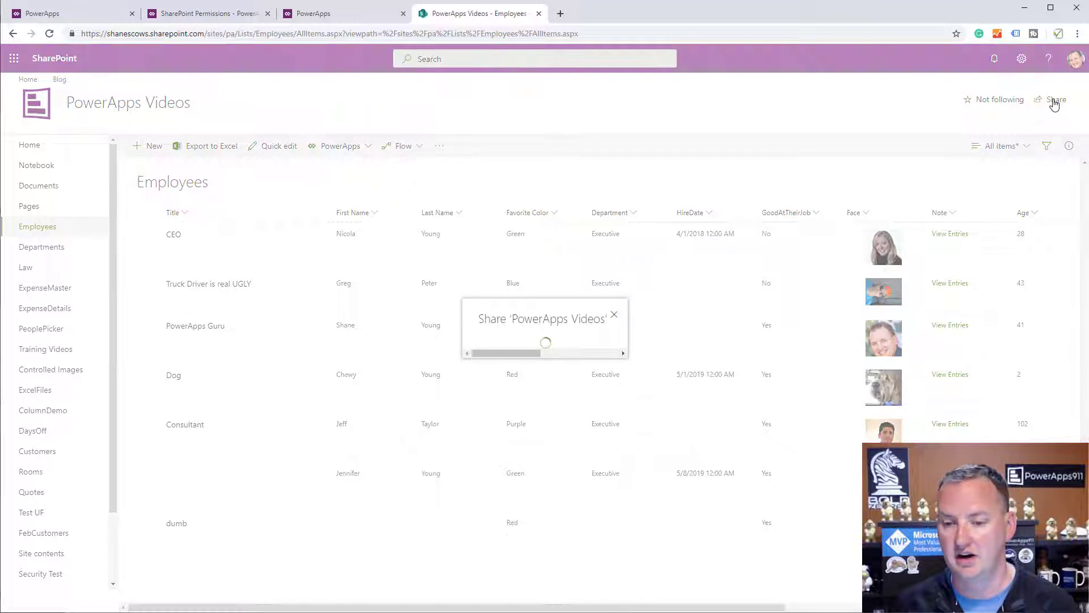
{"action": "type", "text": "chewy"}
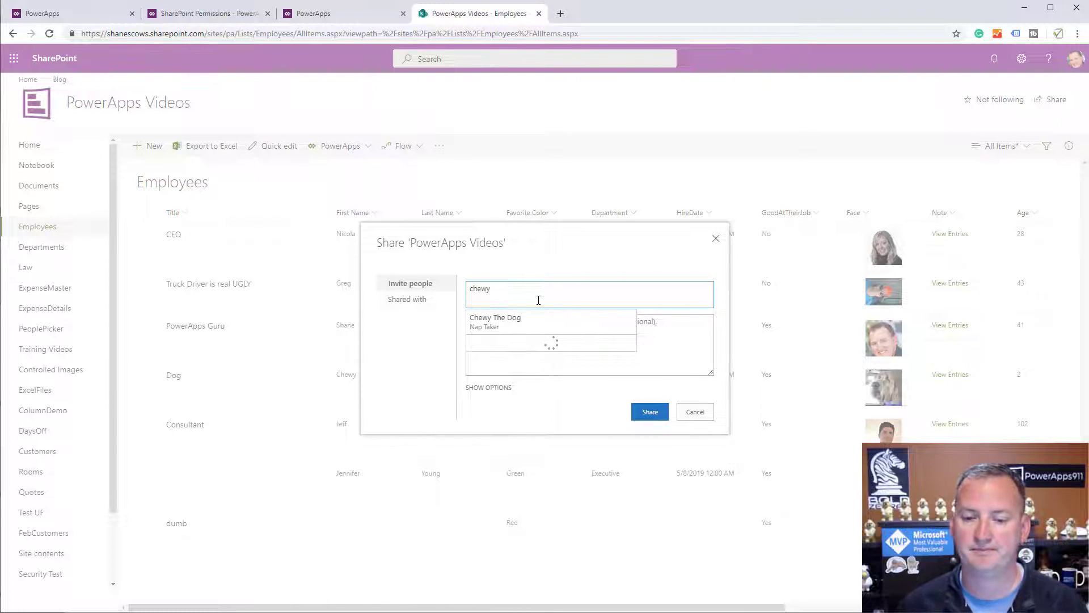
{"action": "left_click", "coordinate": [518, 322]}
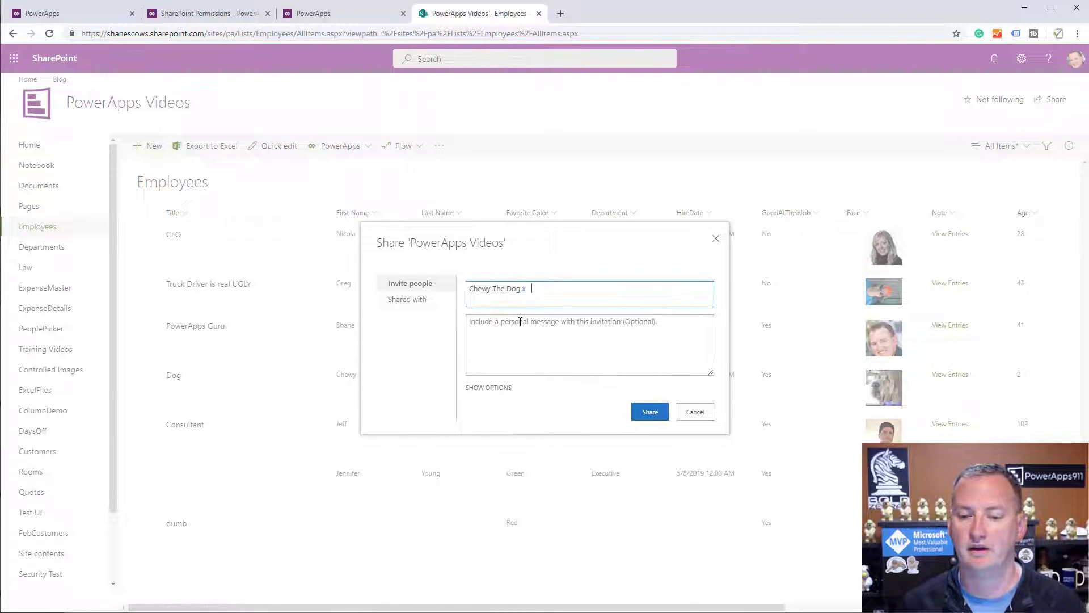
{"action": "left_click", "coordinate": [495, 388]}
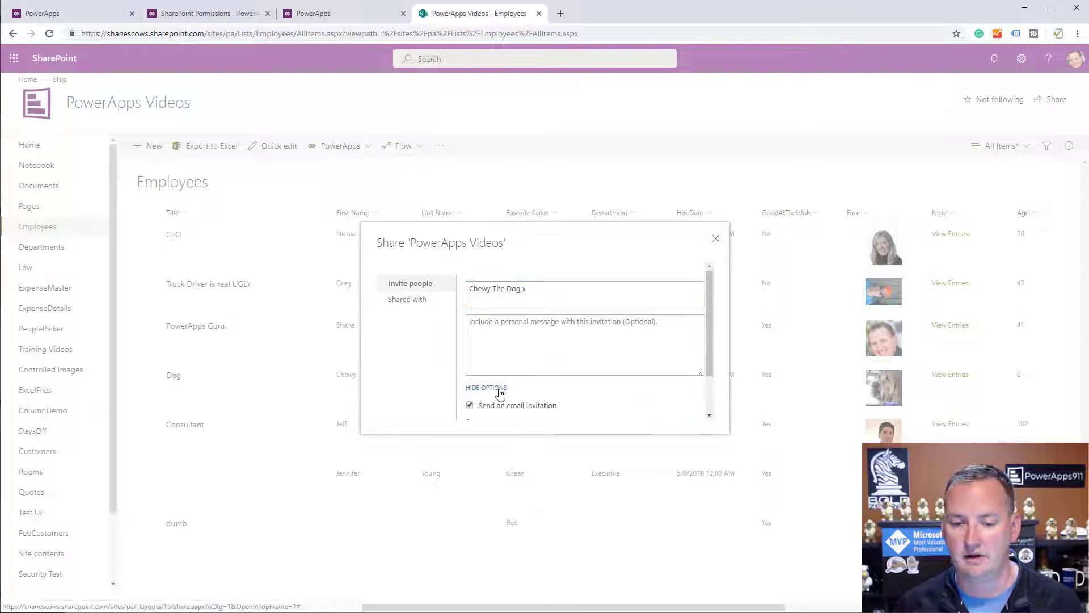
{"action": "scroll", "coordinate": [641, 393], "scroll_direction": "down", "scroll_amount": 1}
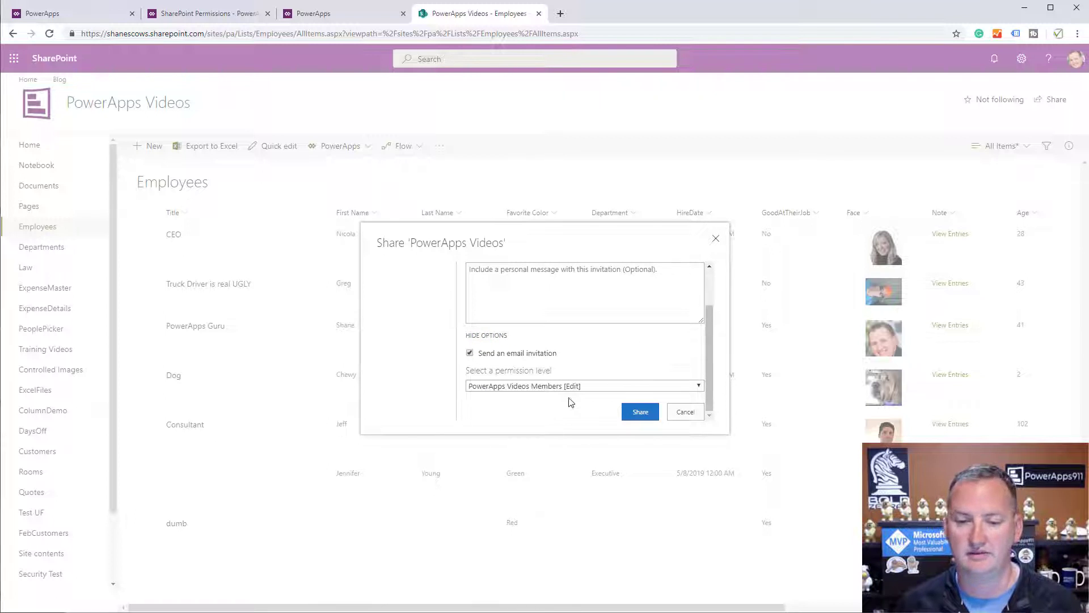
{"action": "left_click", "coordinate": [641, 413]}
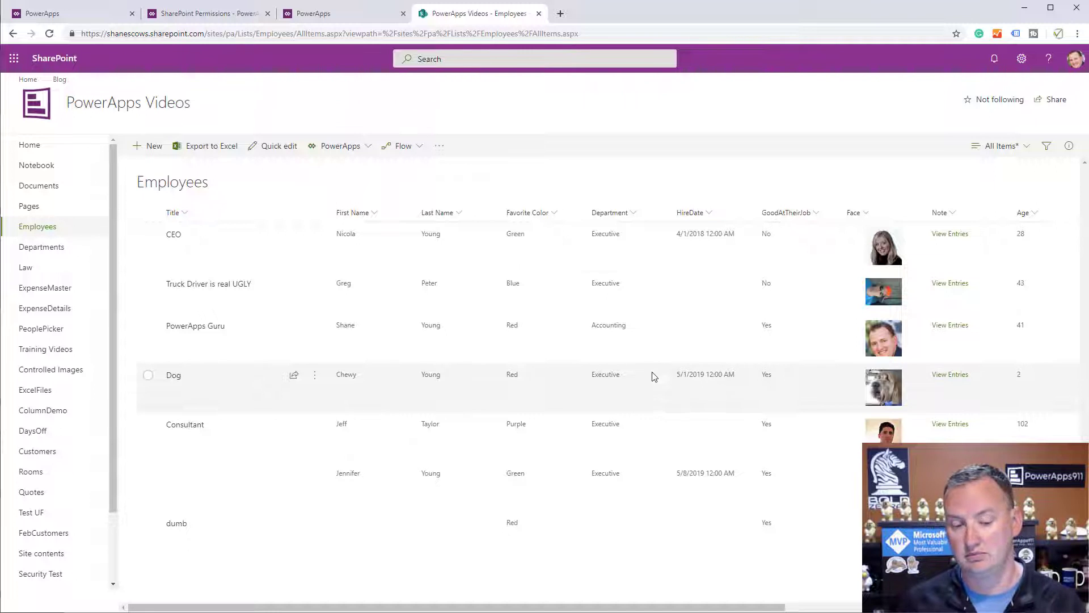
{"action": "key", "text": "alt+Tab"}
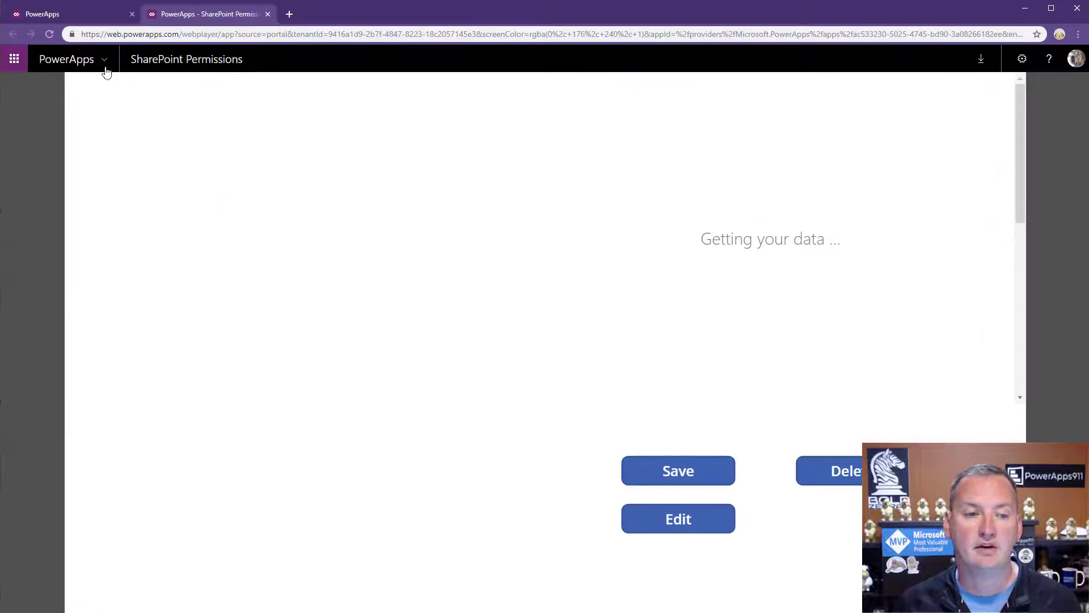
Reload the web player so the employee data appears, then return to the studio.
{"action": "left_click", "coordinate": [49, 35]}
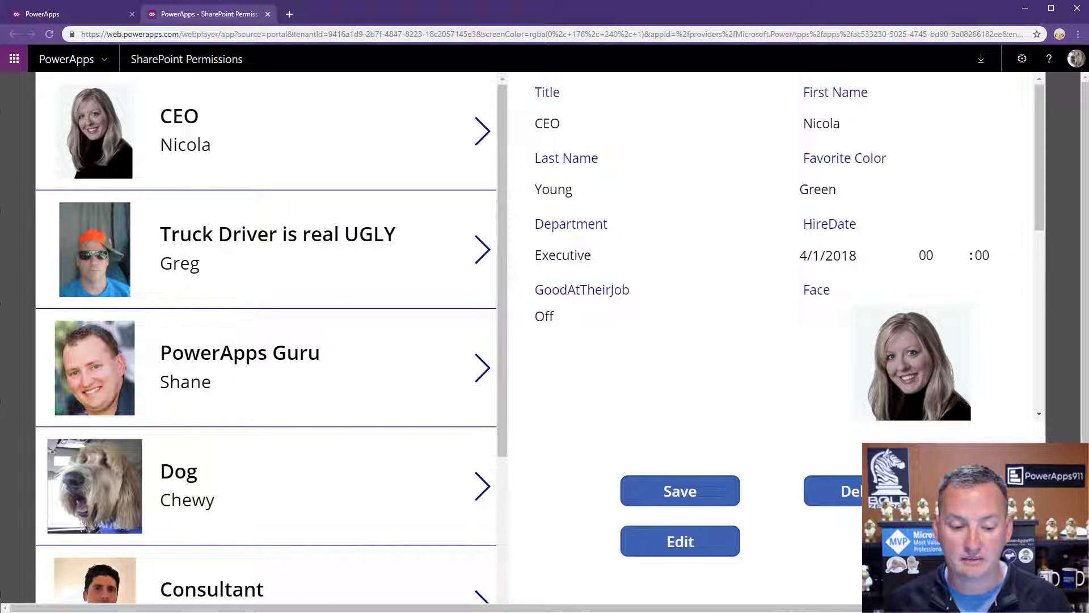
{"action": "key", "text": "alt+Tab"}
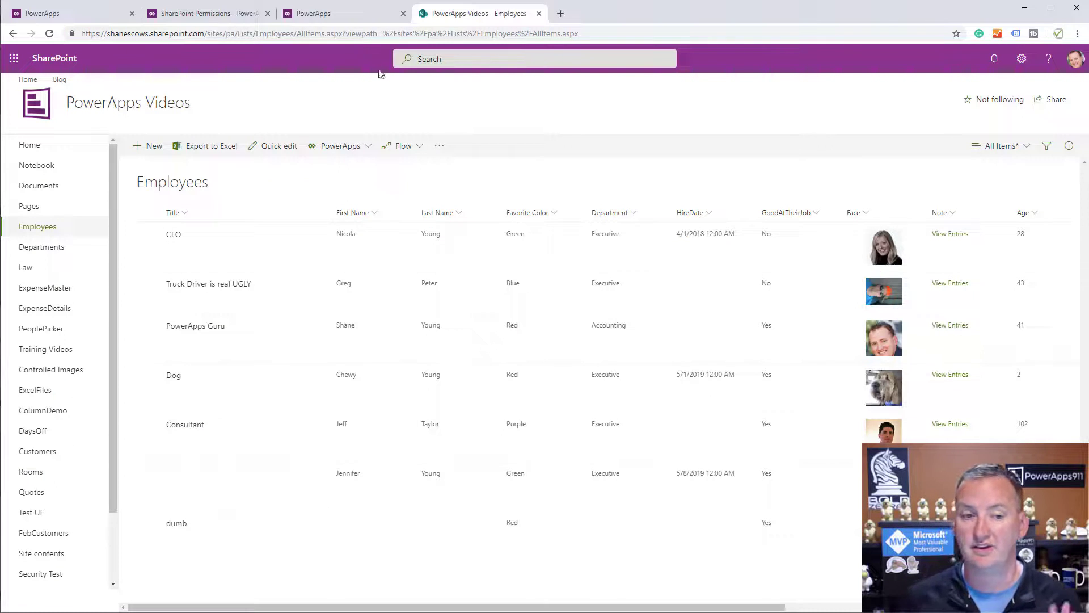
{"action": "left_click", "coordinate": [226, 13]}
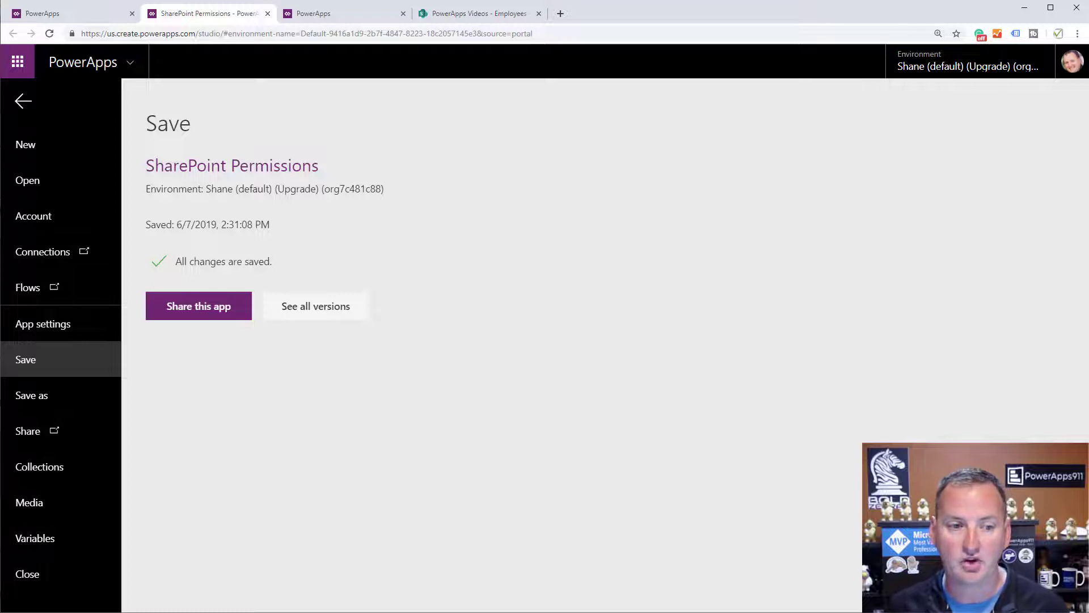
Set the Save, Edit and Delete buttons' Visible to User().Email equal to the owner's e-mail address.
{"action": "left_click", "coordinate": [21, 105]}
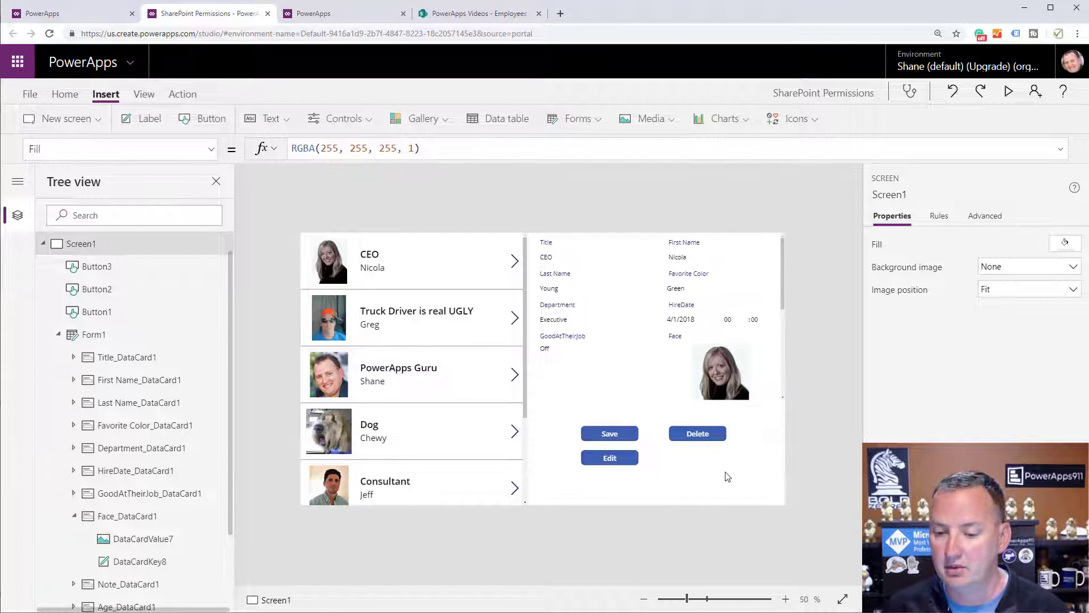
{"action": "left_click_drag", "start_coordinate": [738, 475], "coordinate": [563, 411]}
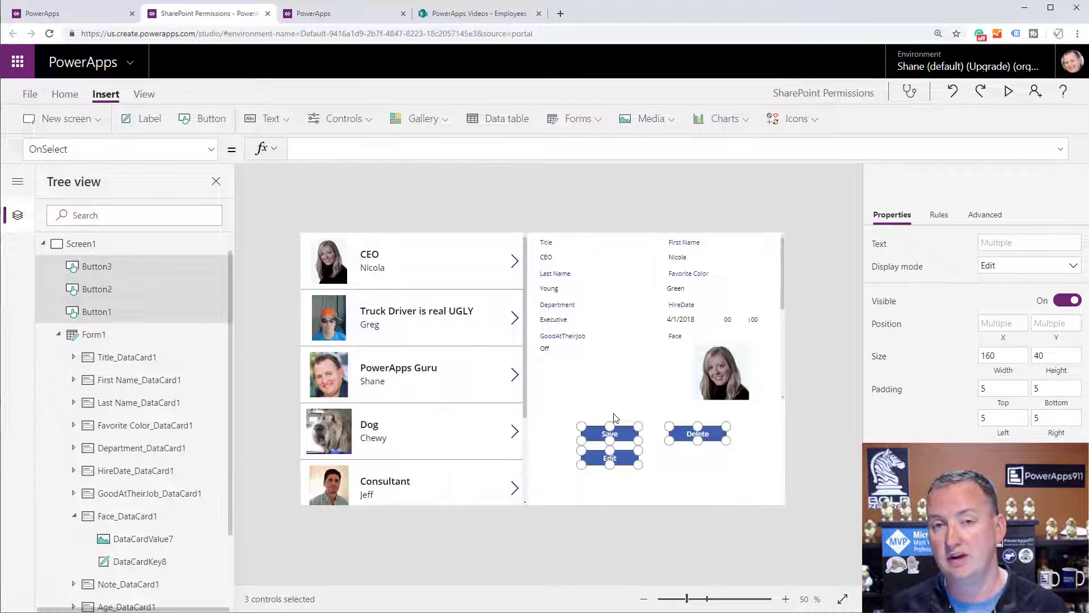
{"action": "left_click", "coordinate": [211, 149]}
{"action": "scroll", "coordinate": [153, 289], "scroll_direction": "down", "scroll_amount": 6}
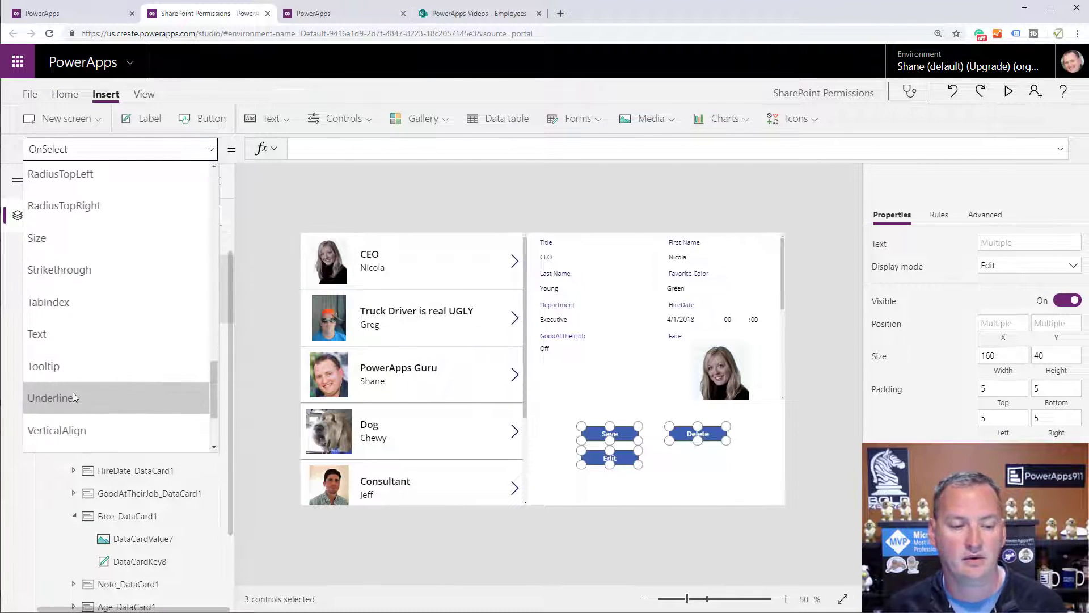
{"action": "scroll", "coordinate": [97, 356], "scroll_direction": "down", "scroll_amount": 2}
{"action": "left_click", "coordinate": [99, 397]}
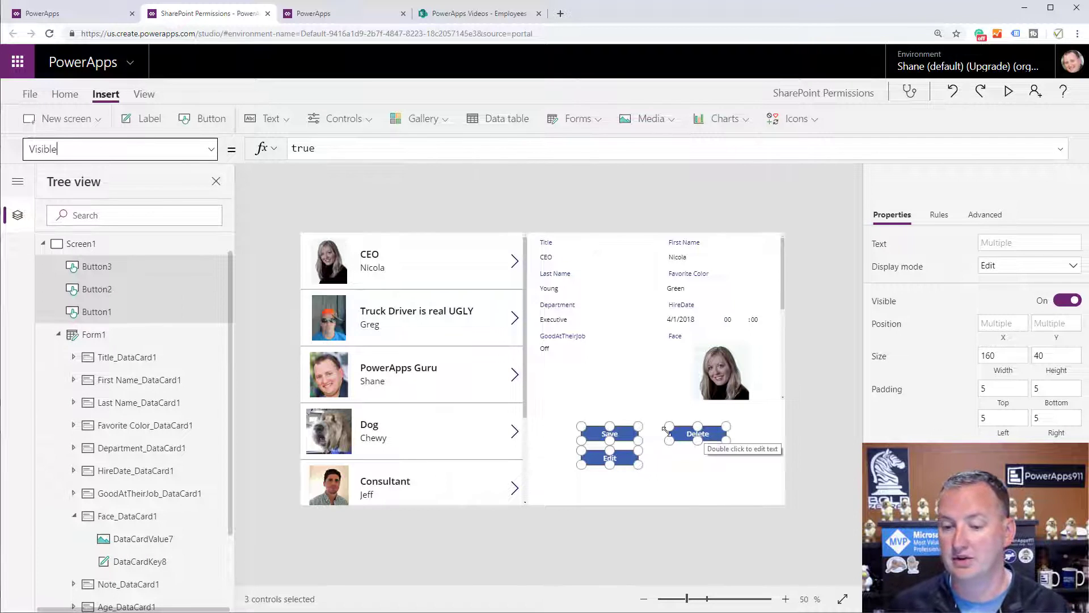
{"action": "double_click", "coordinate": [321, 147]}
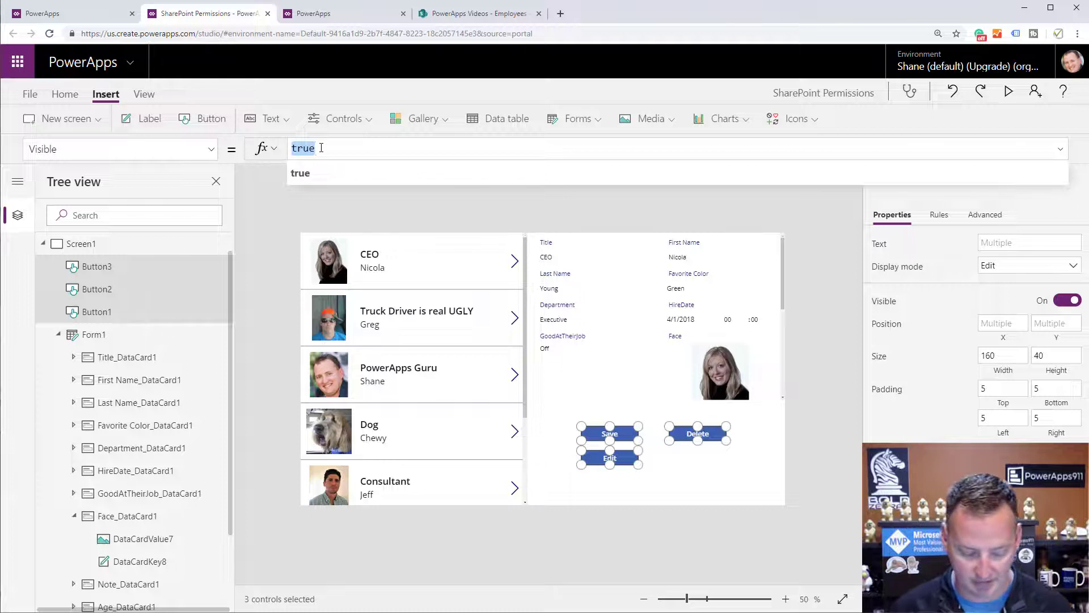
{"action": "type", "text": "User("}
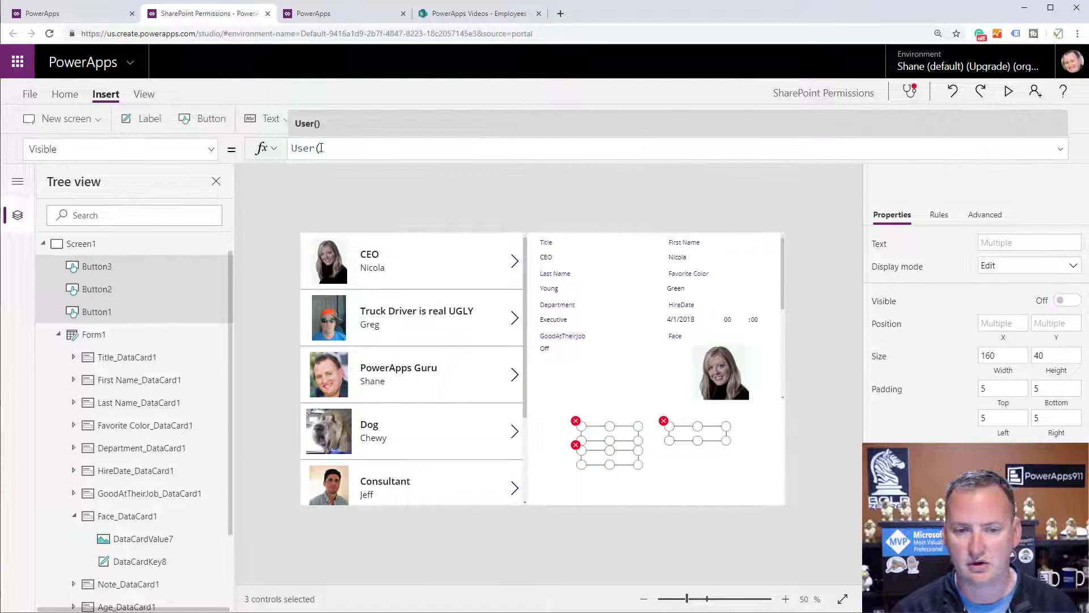
{"action": "type", "text": ").e"}
{"action": "key", "text": "Tab"}
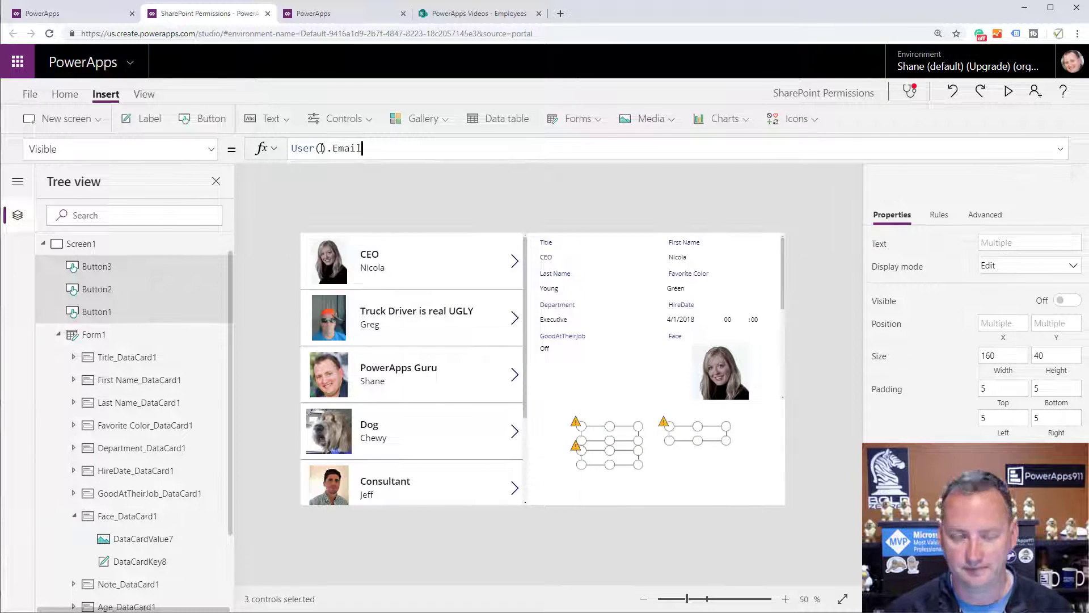
{"action": "type", "text": "= \""}
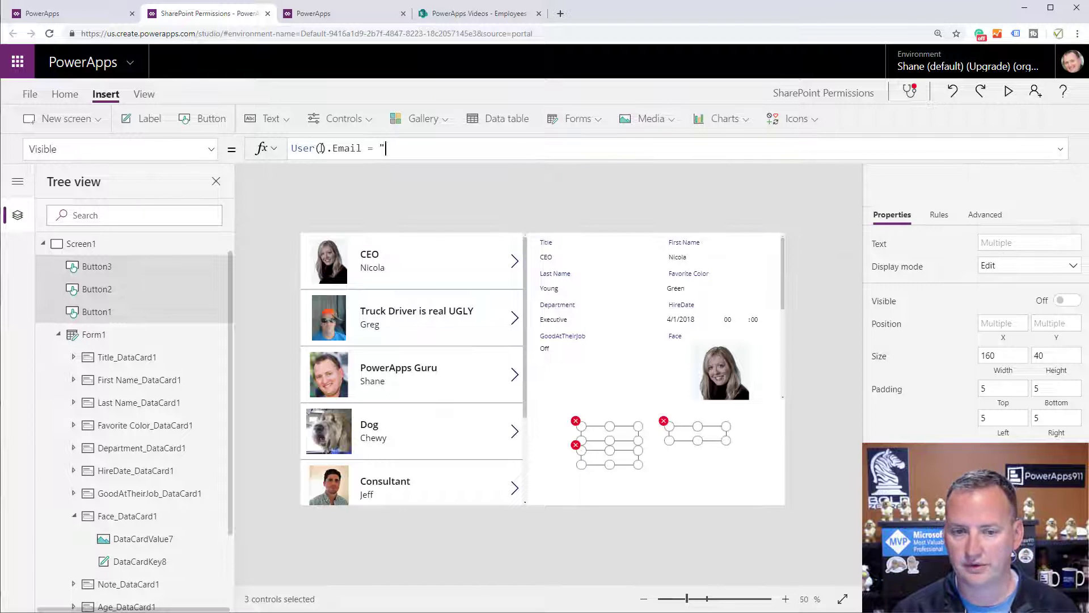
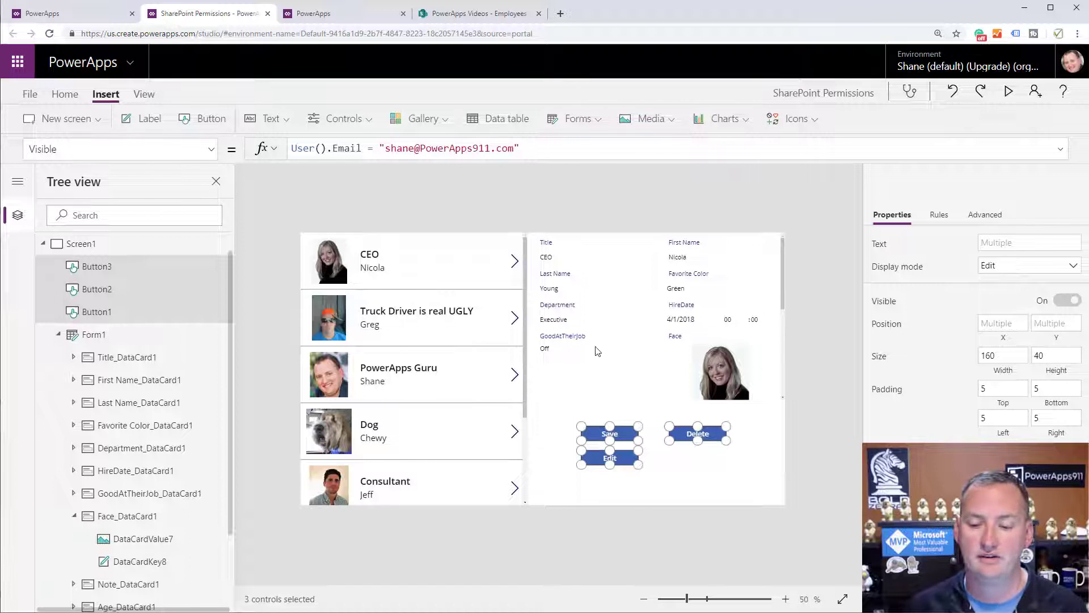
Save the app and publish this version.
{"action": "left_click", "coordinate": [30, 94]}
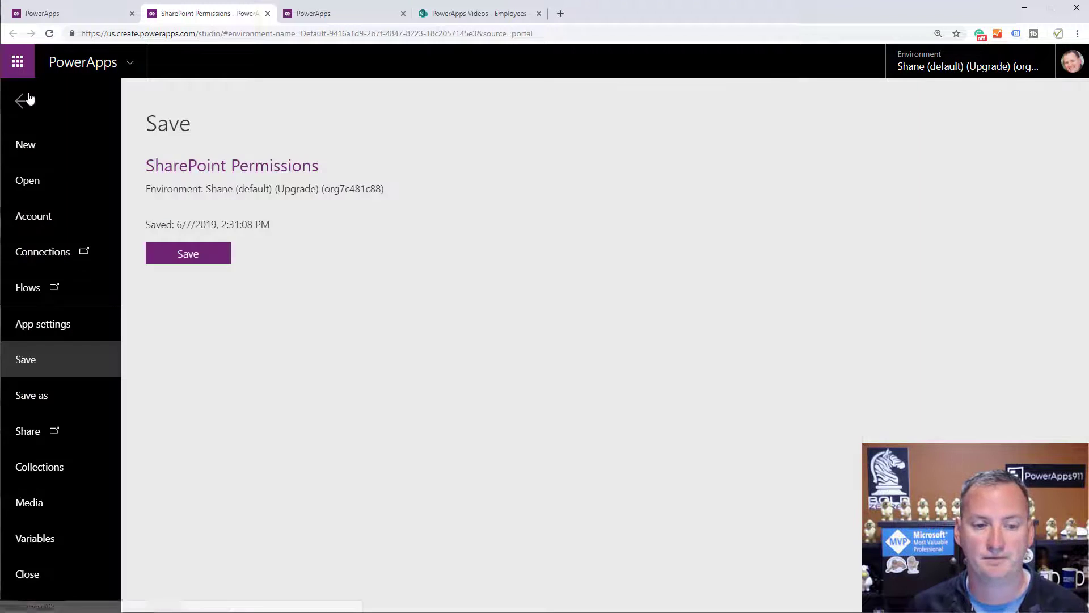
{"action": "left_click", "coordinate": [214, 258]}
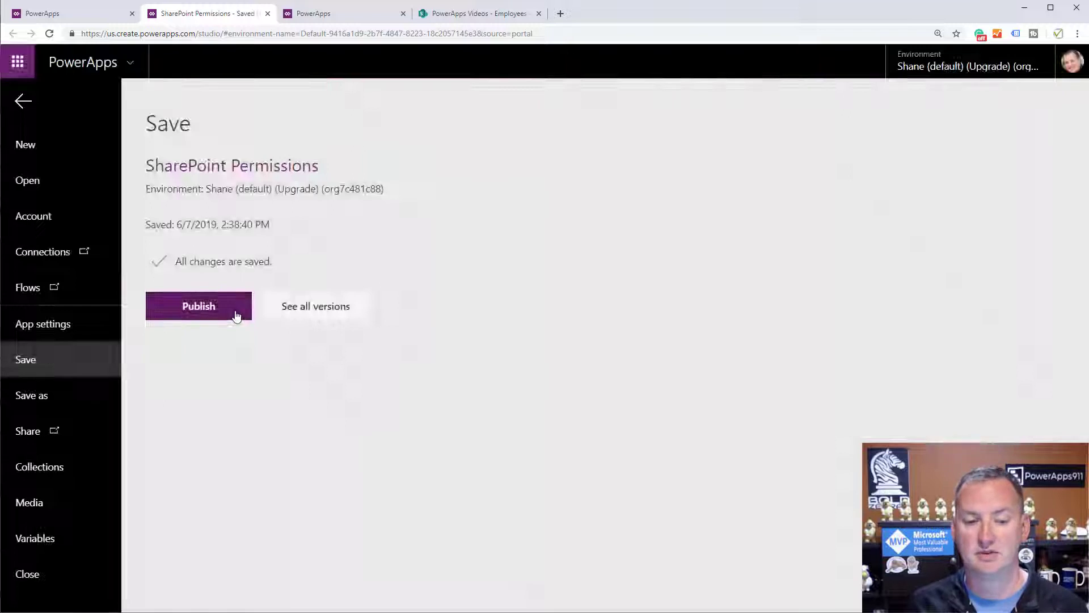
{"action": "left_click", "coordinate": [234, 314]}
{"action": "left_click", "coordinate": [541, 422]}
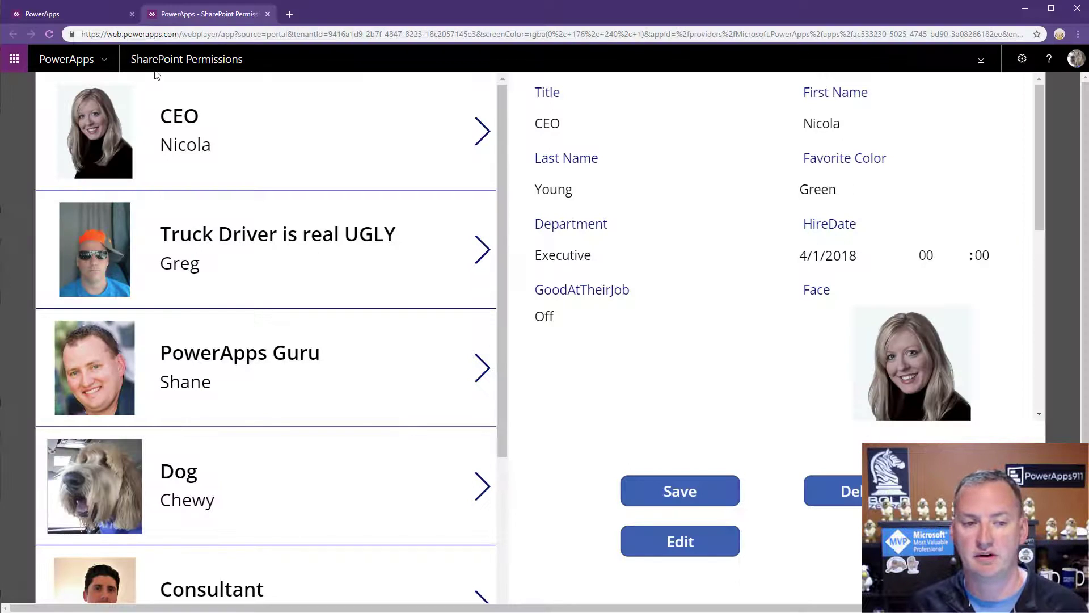
Reload the running app to get the published version, then open a new browser tab.
{"action": "left_click", "coordinate": [50, 34]}
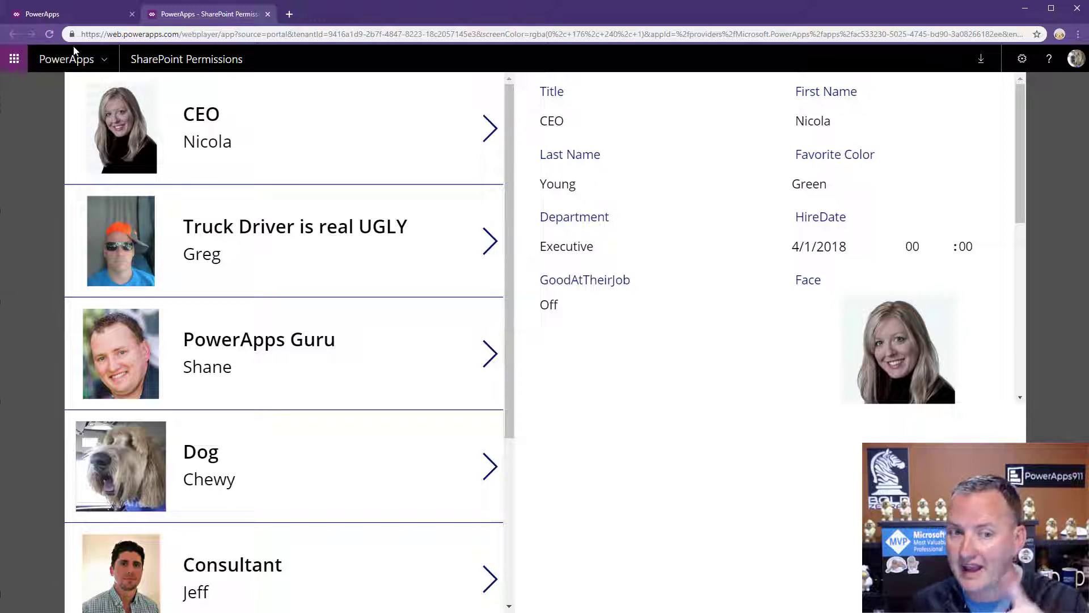
{"action": "left_click", "coordinate": [288, 15]}
Load the PowerApps Videos SharePoint site, open its Employees list and the Truck Driver row's actions.
{"action": "type", "text": "s"}
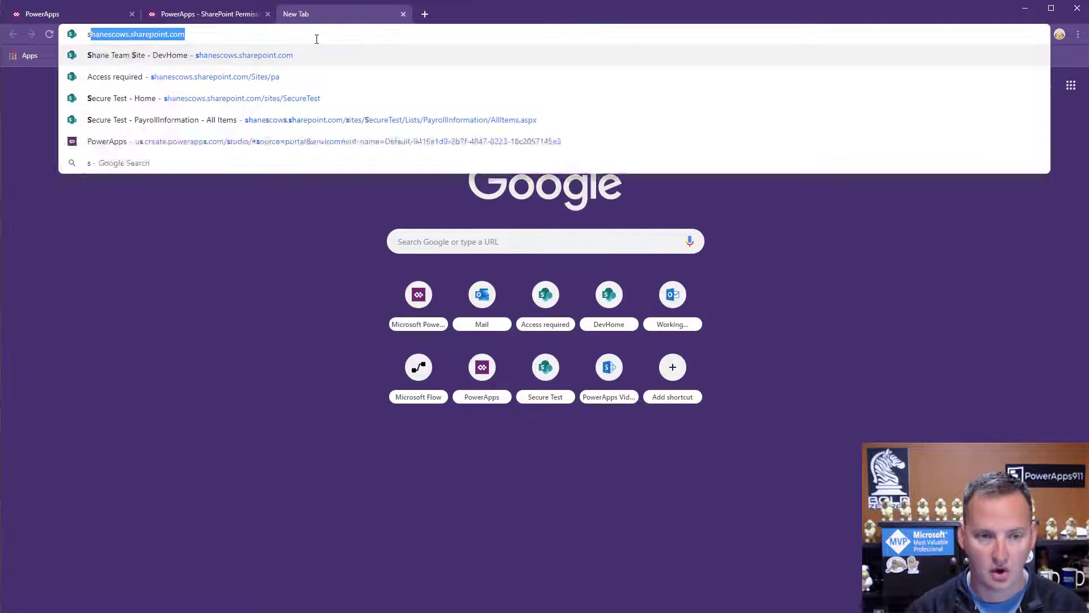
{"action": "type", "text": "ha"}
{"action": "key", "text": "Down"}
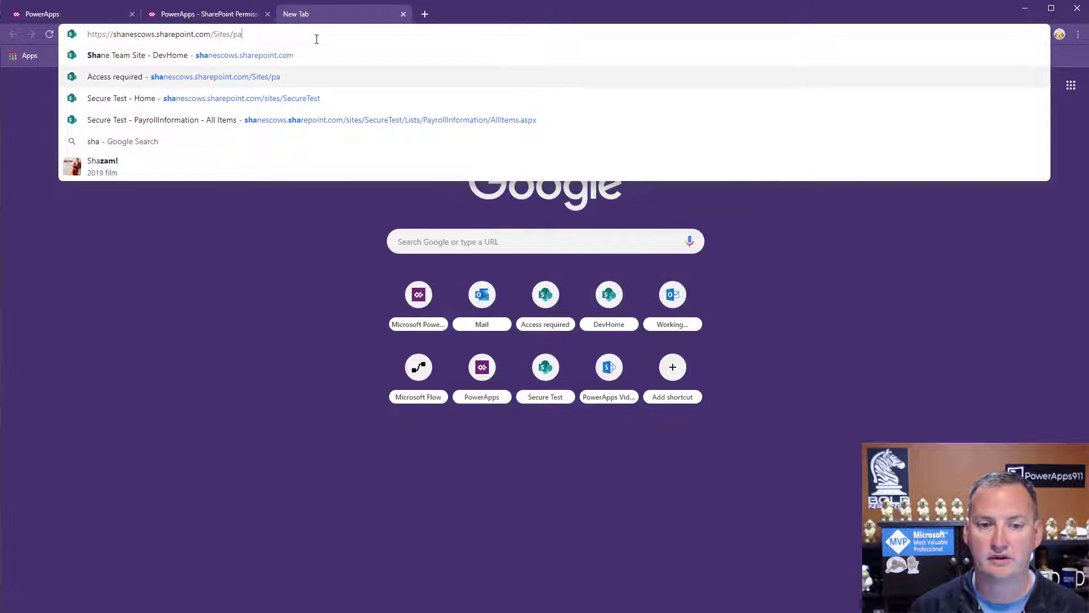
{"action": "key", "text": "Return"}
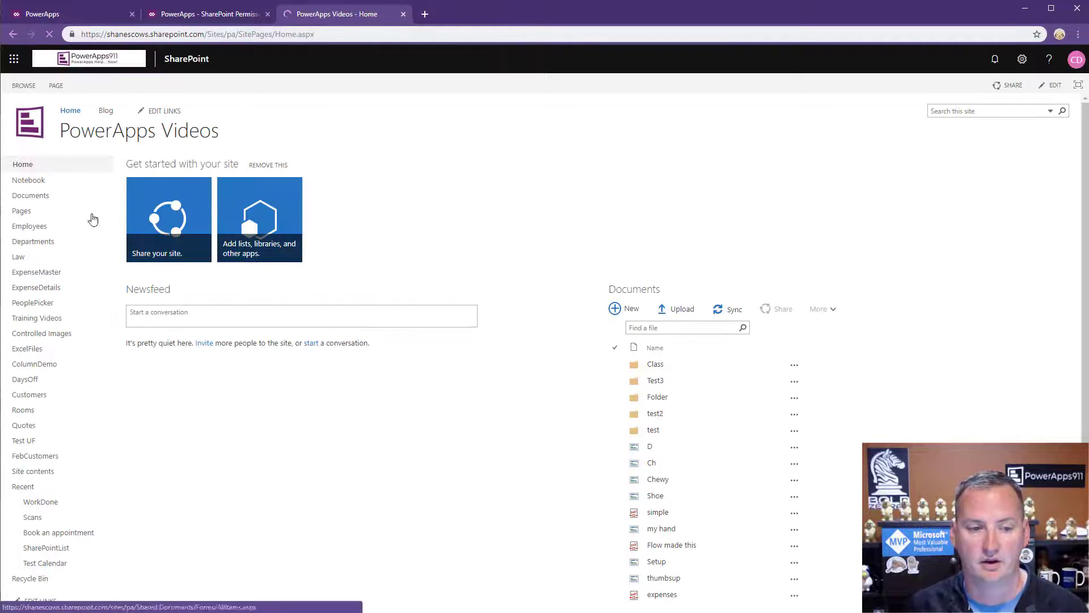
{"action": "left_click", "coordinate": [25, 226]}
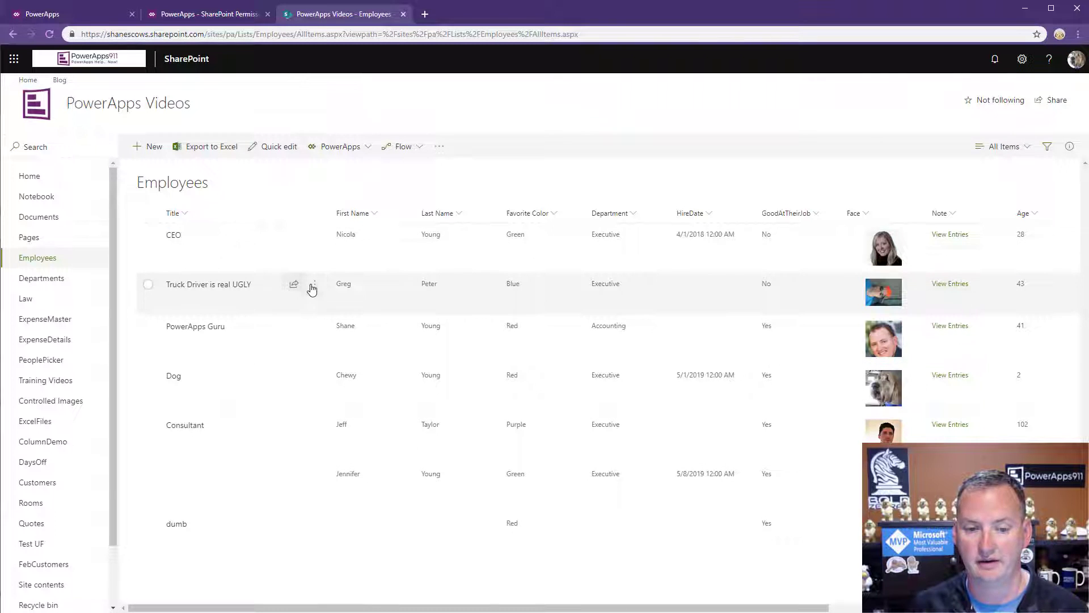
{"action": "left_click", "coordinate": [313, 287]}
Edit the employee item, trimming its Title from 'Truck Driver is real UGLY' to 'Truck Driver', and save.
{"action": "left_click", "coordinate": [349, 307]}
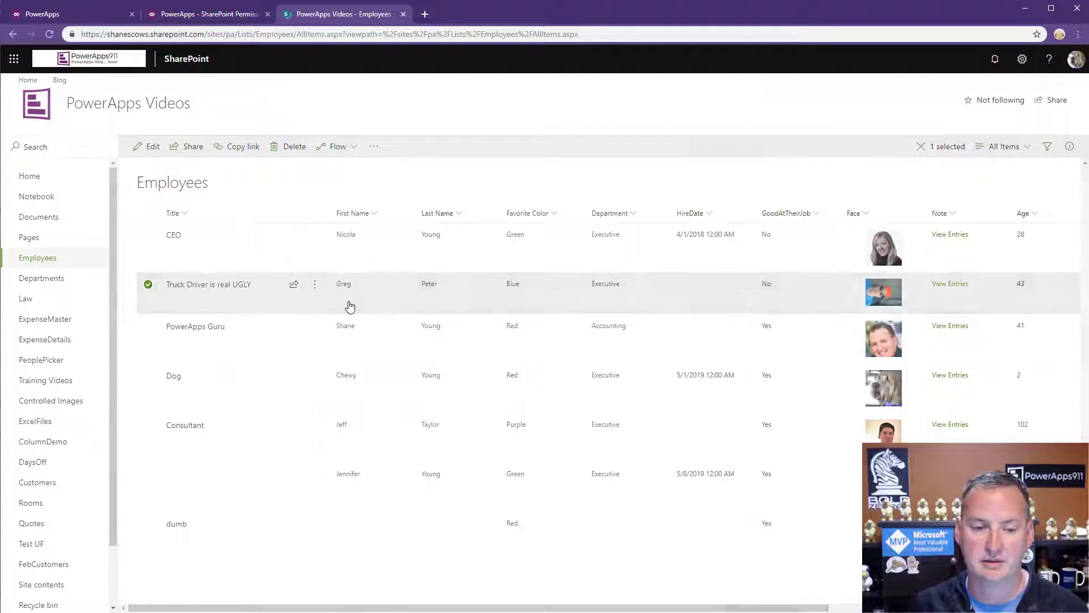
{"action": "triple_click", "coordinate": [834, 189]}
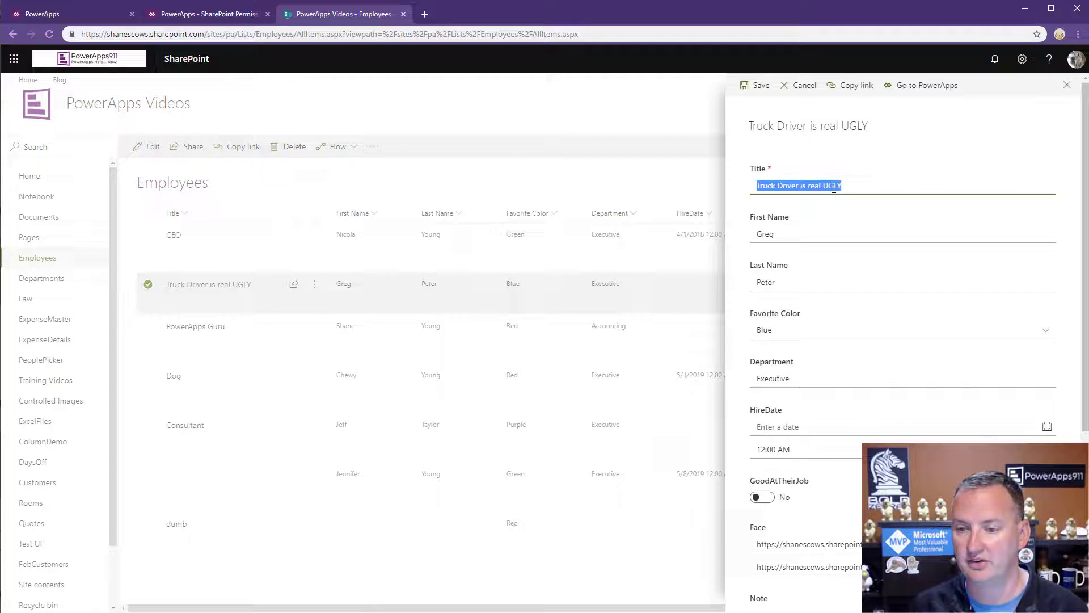
{"action": "left_click", "coordinate": [804, 185]}
{"action": "left_click_drag", "start_coordinate": [806, 185], "coordinate": [868, 188]}
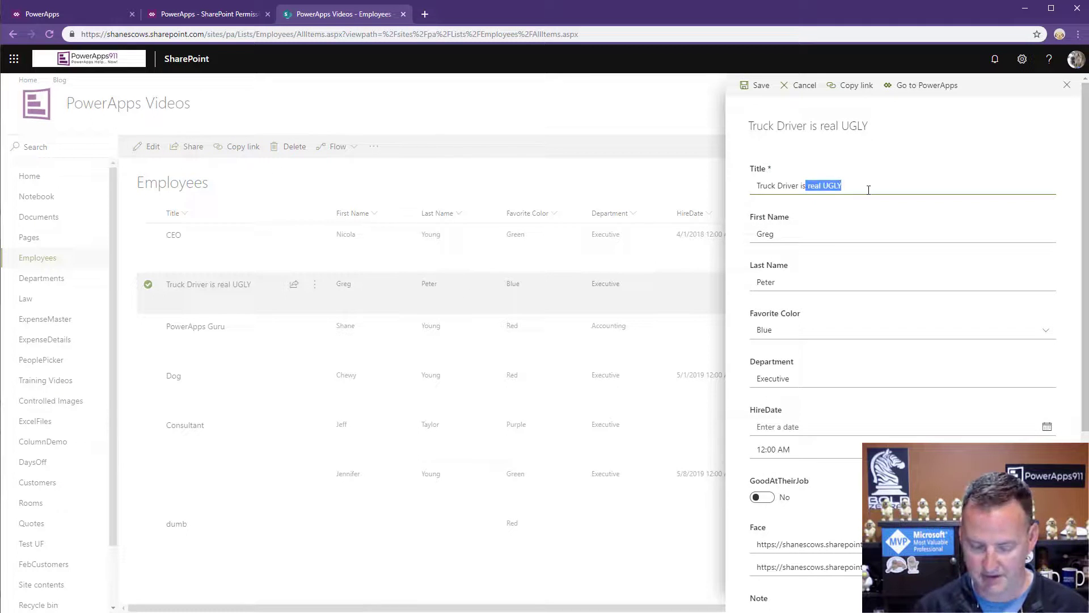
{"action": "key", "text": "BackSpace"}
{"action": "key", "text": "BackSpace"}
{"action": "key", "text": "BackSpace"}
{"action": "key", "text": "BackSpace"}
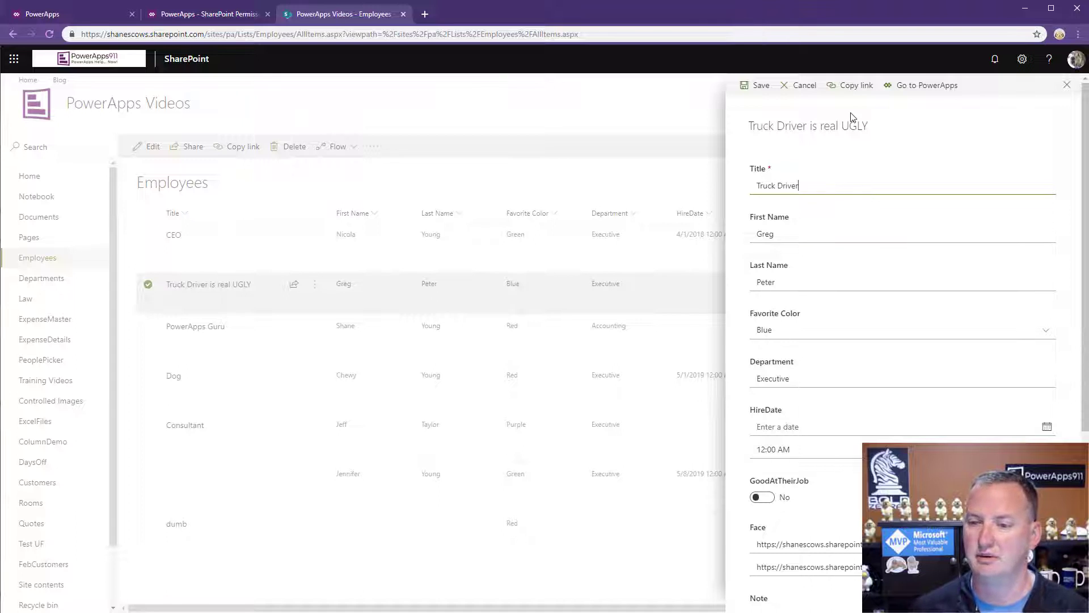
{"action": "left_click", "coordinate": [762, 91]}
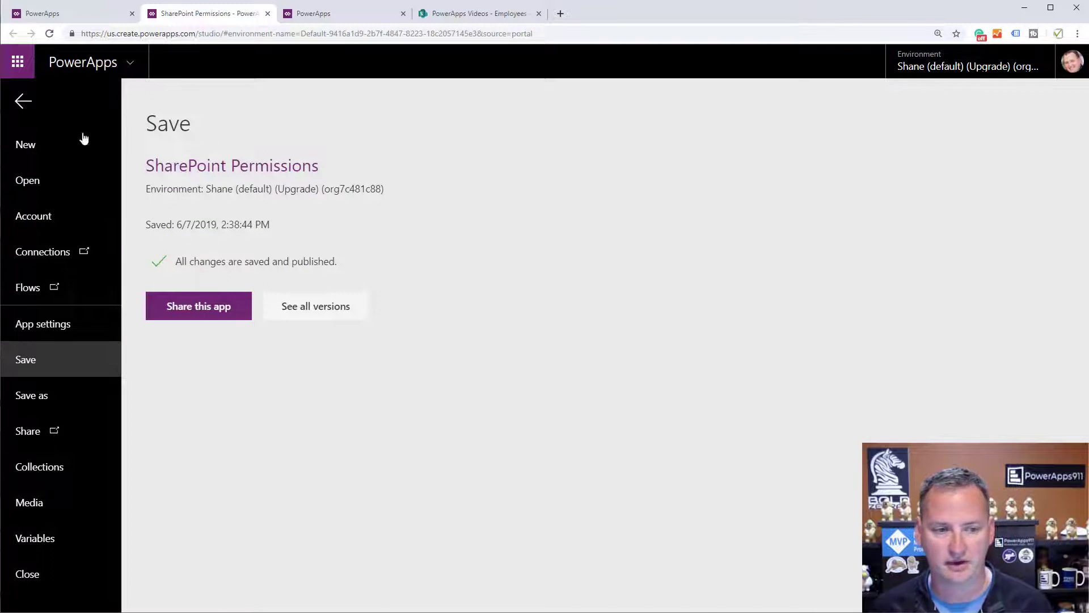
Replace the action buttons' Visible formula with true.
{"action": "left_click", "coordinate": [24, 101]}
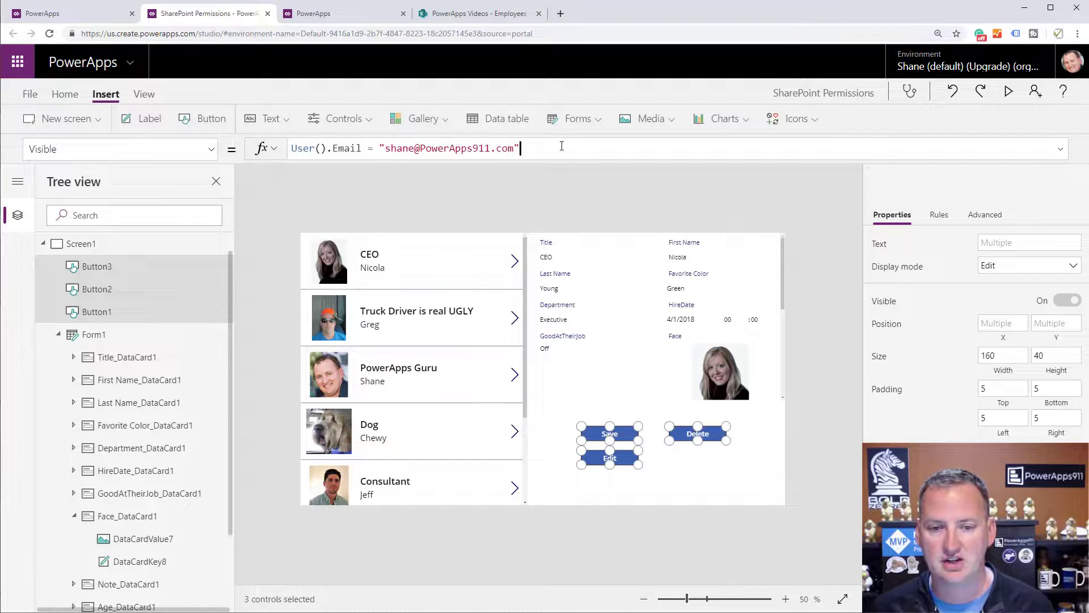
{"action": "left_click_drag", "start_coordinate": [520, 148], "coordinate": [280, 153]}
{"action": "type", "text": "true"}
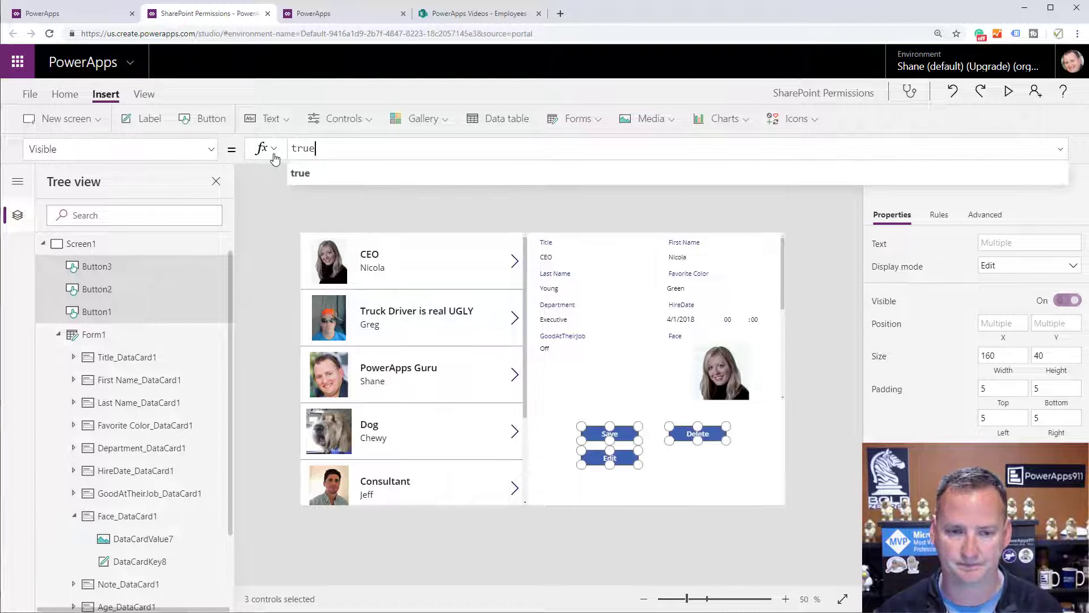
{"action": "left_click", "coordinate": [705, 486]}
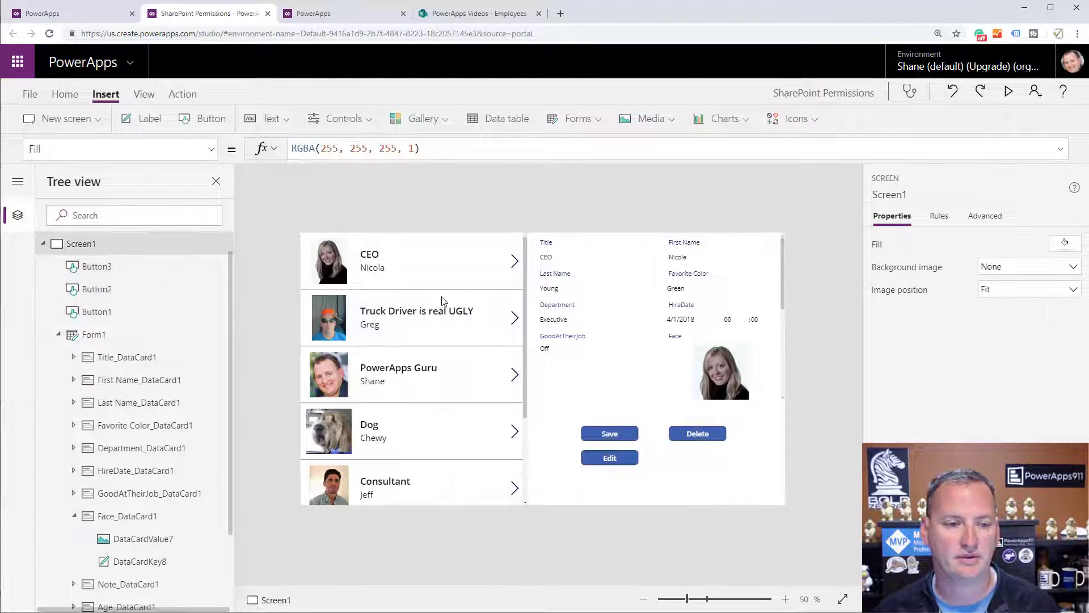
Save and publish this version, then switch back to the Employees list.
{"action": "left_click", "coordinate": [30, 94]}
{"action": "left_click", "coordinate": [179, 261]}
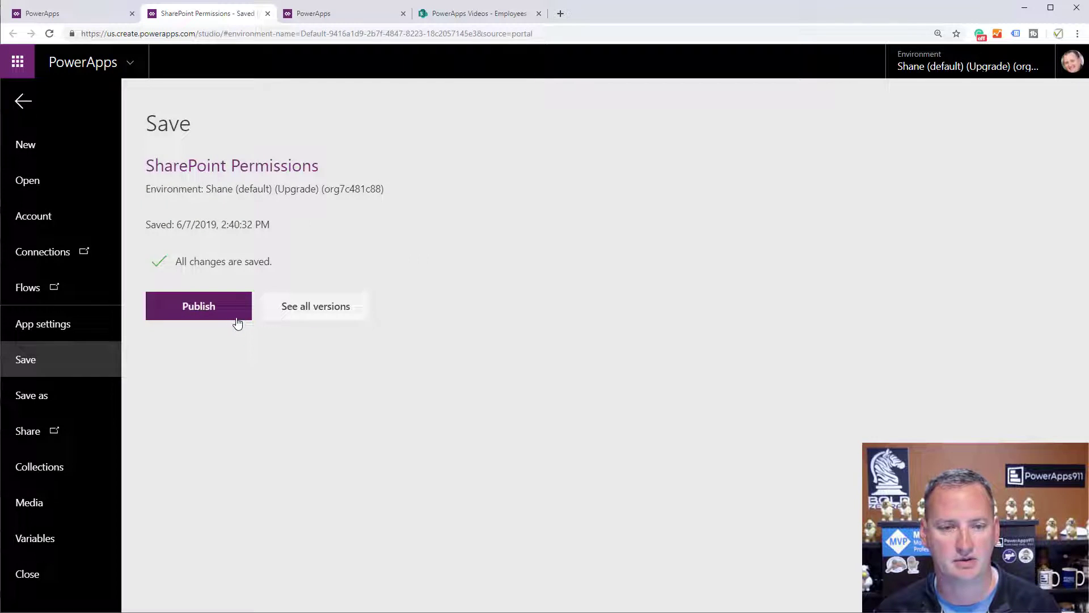
{"action": "left_click", "coordinate": [237, 321]}
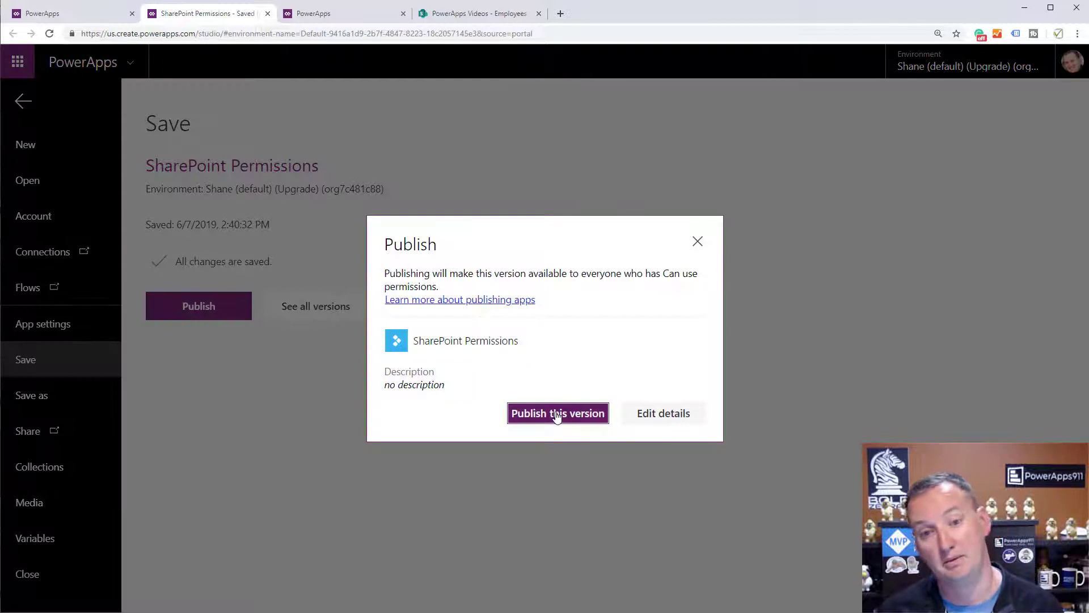
{"action": "left_click", "coordinate": [558, 413]}
{"action": "key", "text": "alt+Tab"}
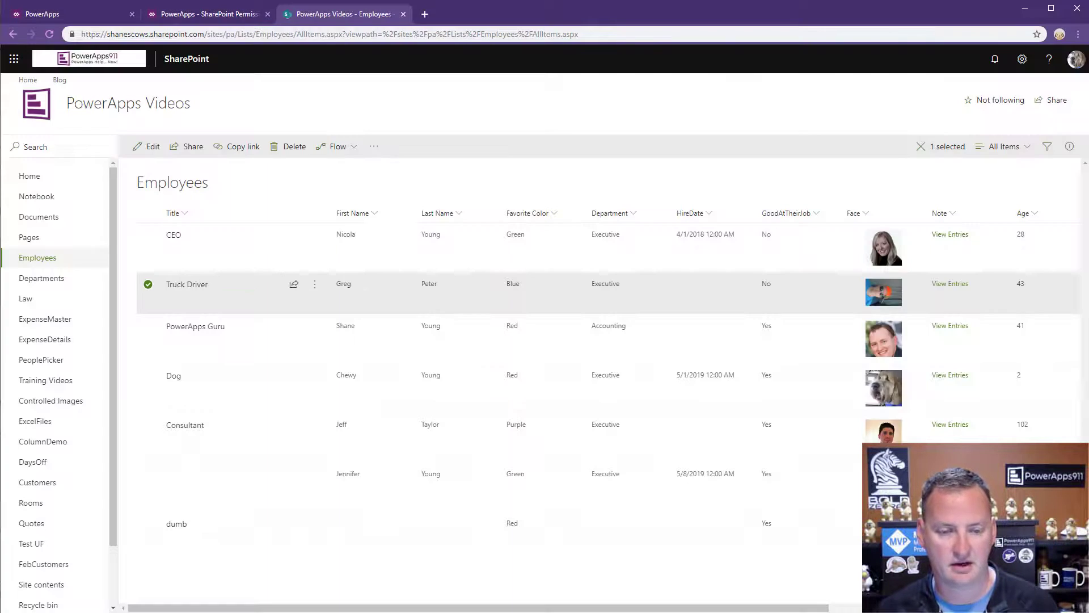
Reload the running app and open the Truck Driver record in edit mode.
{"action": "left_click", "coordinate": [228, 15]}
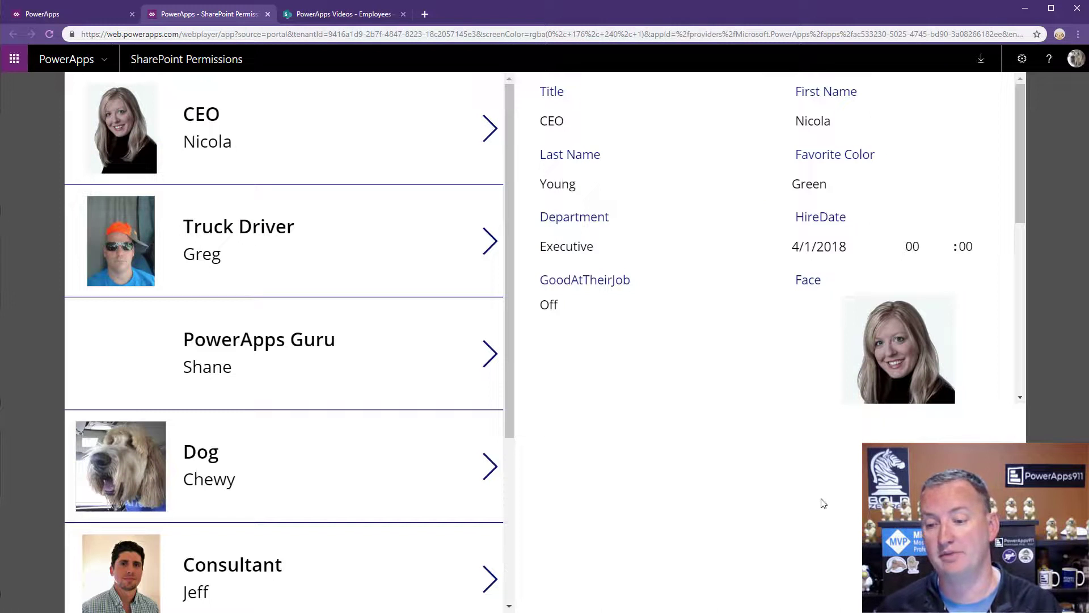
{"action": "left_click", "coordinate": [48, 35]}
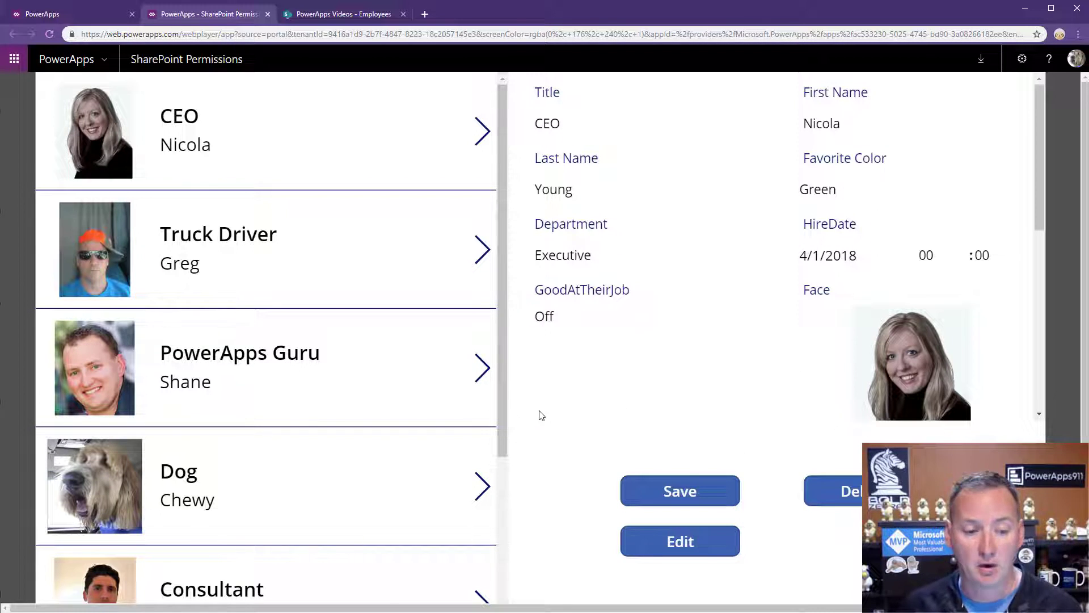
{"action": "left_click", "coordinate": [479, 253]}
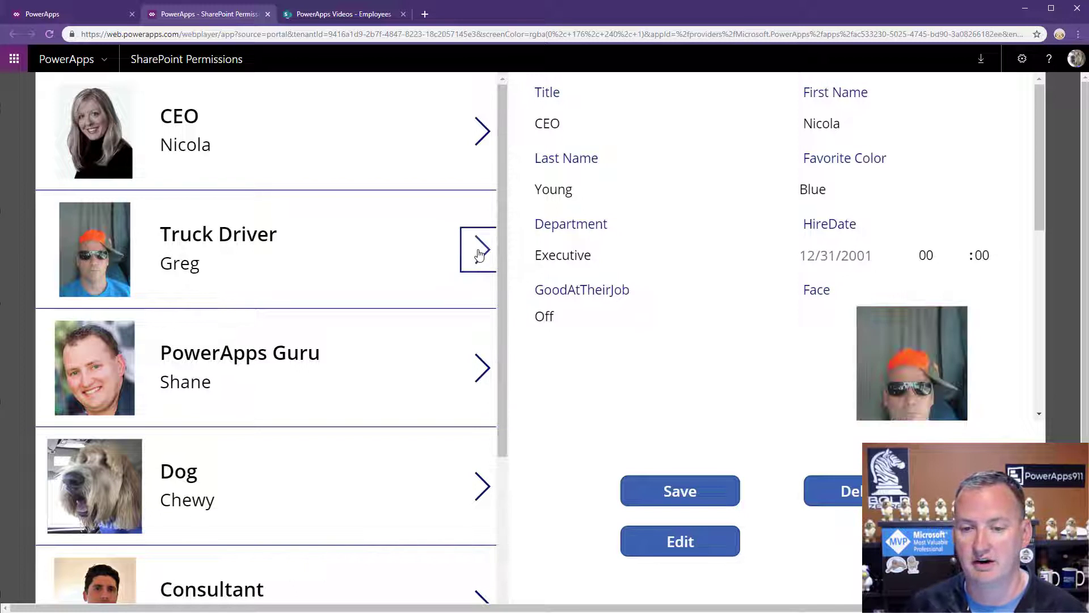
{"action": "left_click", "coordinate": [706, 543]}
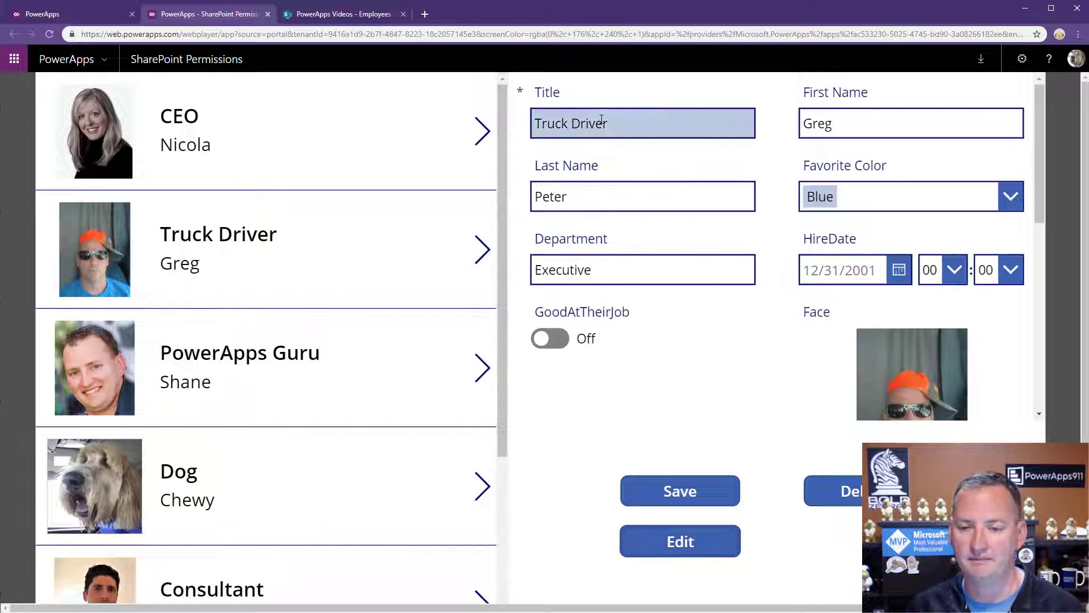
Append 'is still ugly' to the Truck Driver title and save the record.
{"action": "left_click", "coordinate": [623, 125]}
{"action": "type", "text": "is s"}
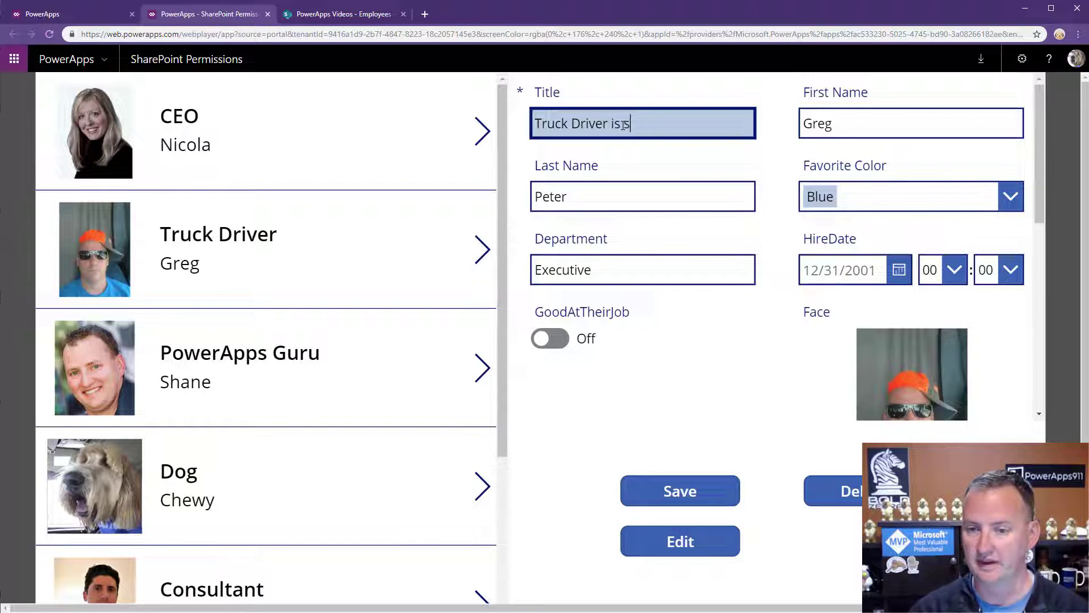
{"action": "type", "text": "till ugly"}
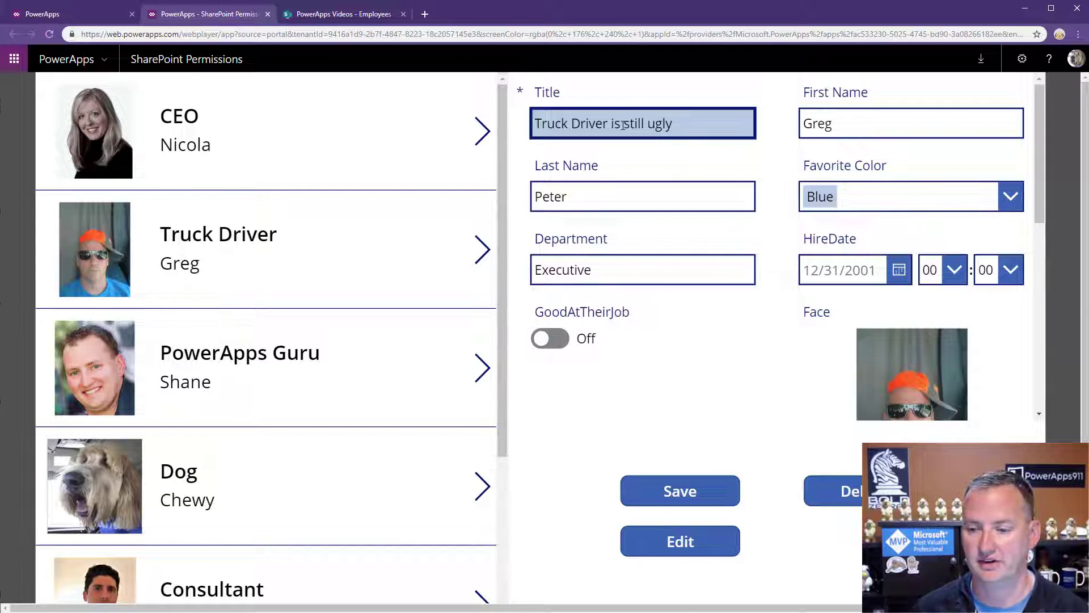
{"action": "left_click", "coordinate": [879, 330]}
{"action": "scroll", "coordinate": [925, 380], "scroll_direction": "down", "scroll_amount": 3}
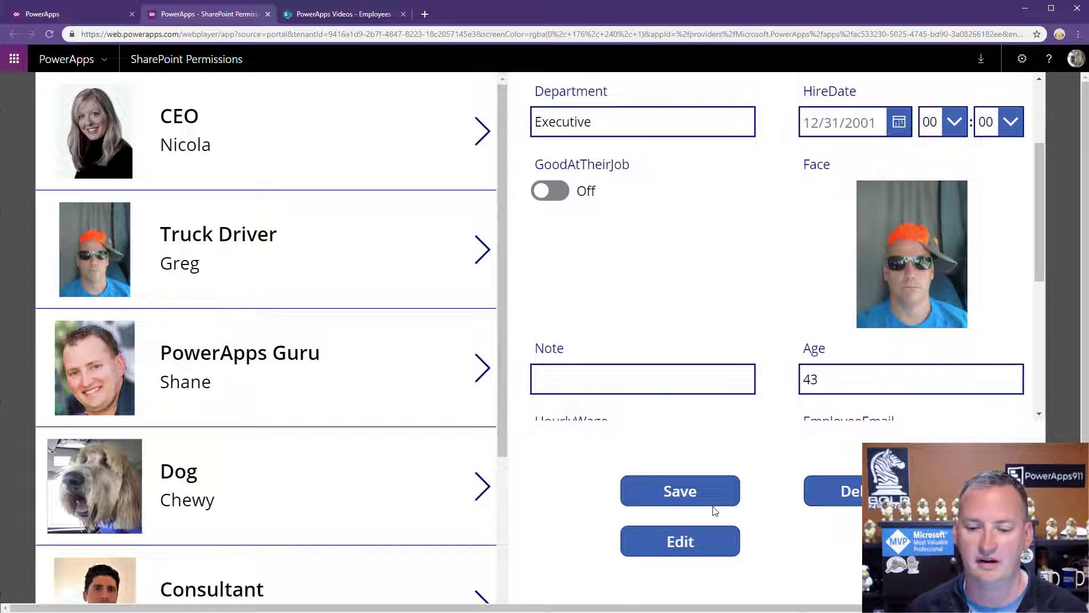
{"action": "left_click", "coordinate": [700, 494]}
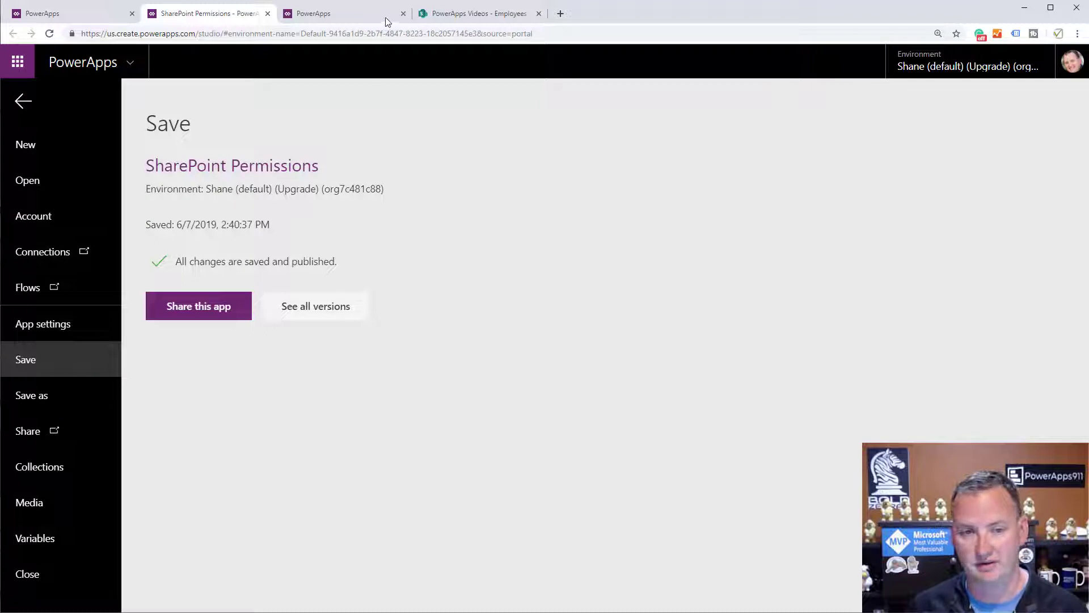
Reload the SharePoint Employees list to check the updated Truck Driver title.
{"action": "left_click", "coordinate": [479, 13]}
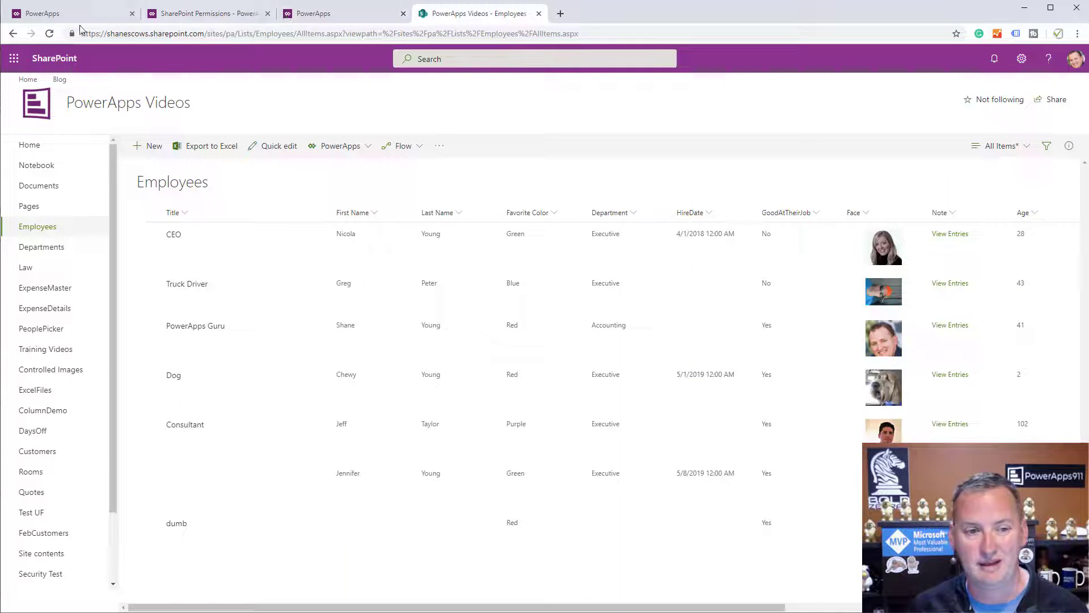
{"action": "left_click", "coordinate": [49, 33]}
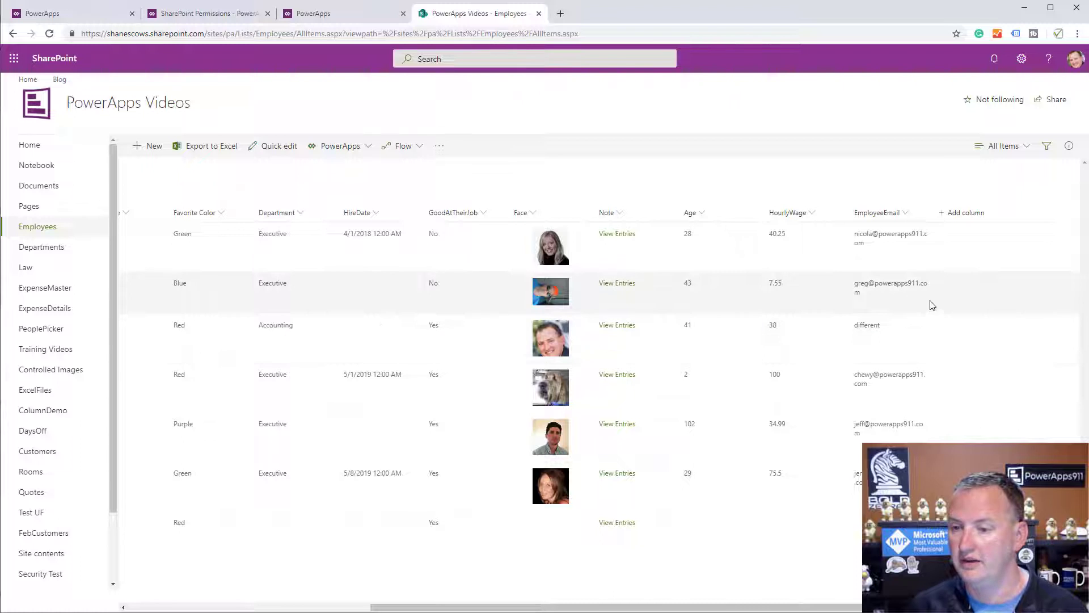
{"action": "scroll", "coordinate": [755, 606], "scroll_direction": "left", "scroll_amount": 5}
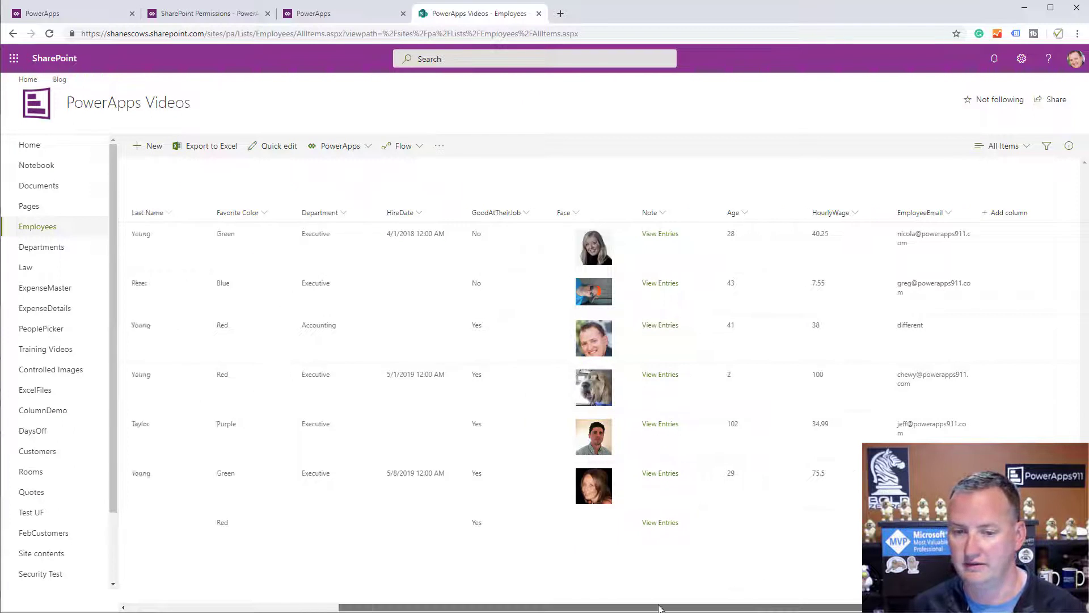
{"action": "scroll", "coordinate": [772, 597], "scroll_direction": "right", "scroll_amount": 4}
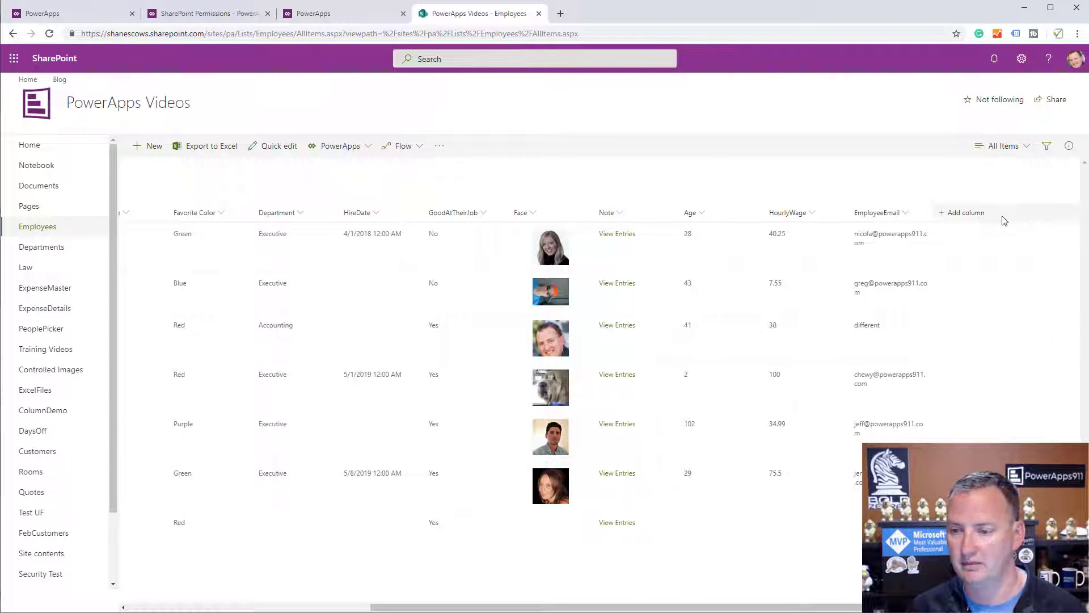
Show the Modified By column in the Employees list view.
{"action": "left_click", "coordinate": [971, 216]}
{"action": "left_click", "coordinate": [964, 478]}
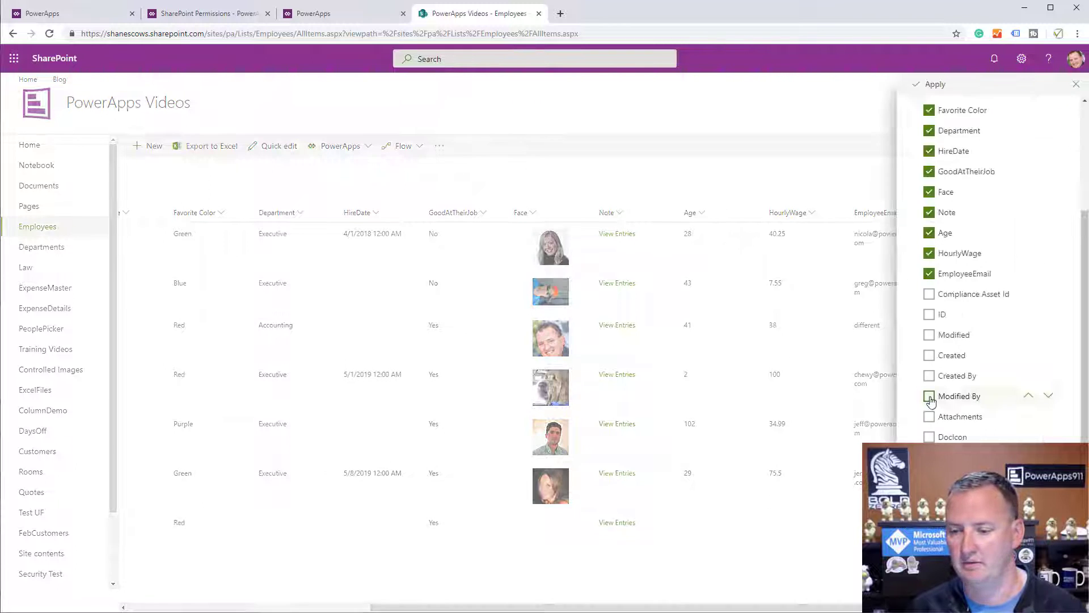
{"action": "left_click", "coordinate": [929, 396]}
{"action": "left_click", "coordinate": [935, 85]}
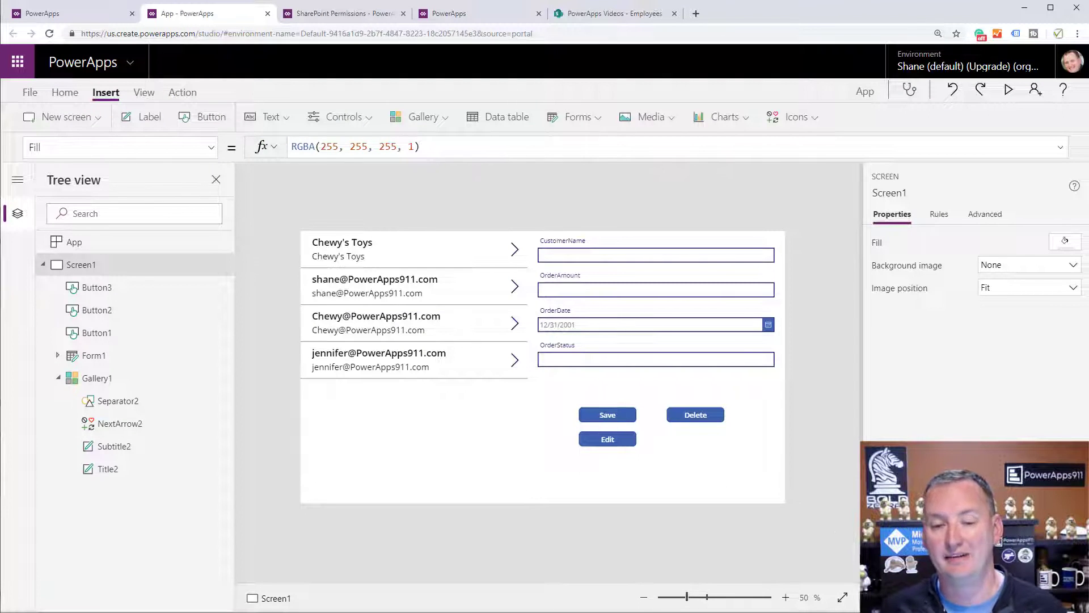
{"action": "left_click", "coordinate": [456, 405]}
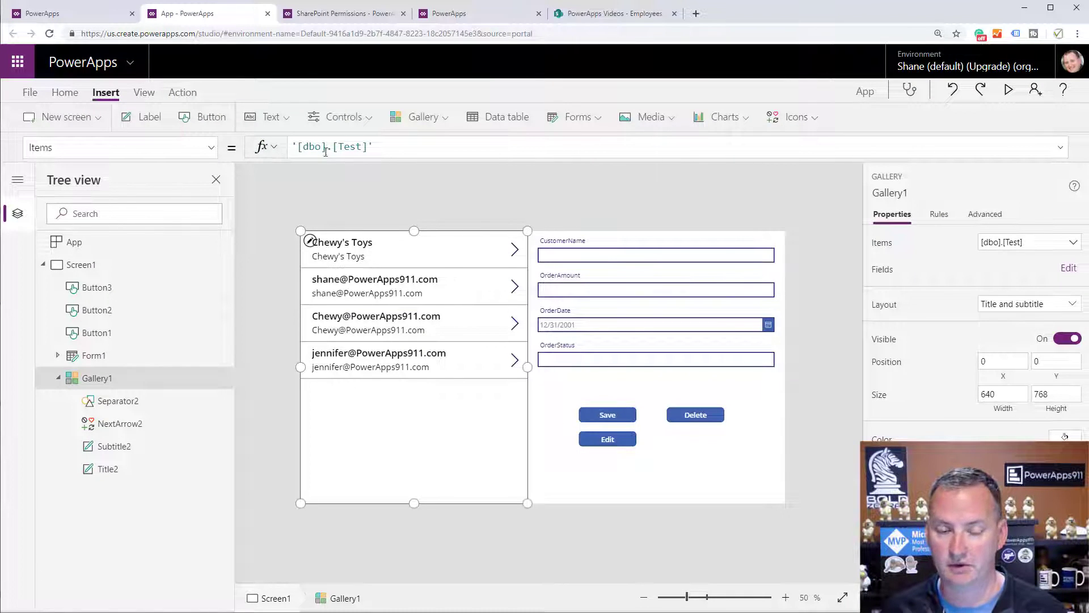
{"action": "left_click", "coordinate": [661, 379]}
{"action": "left_click", "coordinate": [624, 418]}
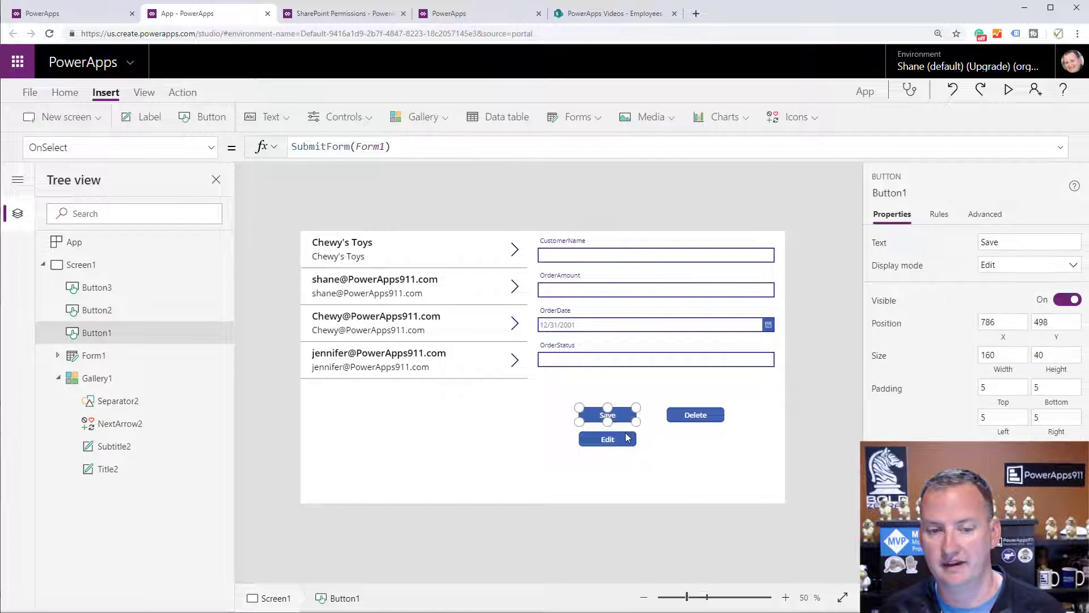
{"action": "left_click", "coordinate": [621, 438]}
{"action": "left_click", "coordinate": [708, 423]}
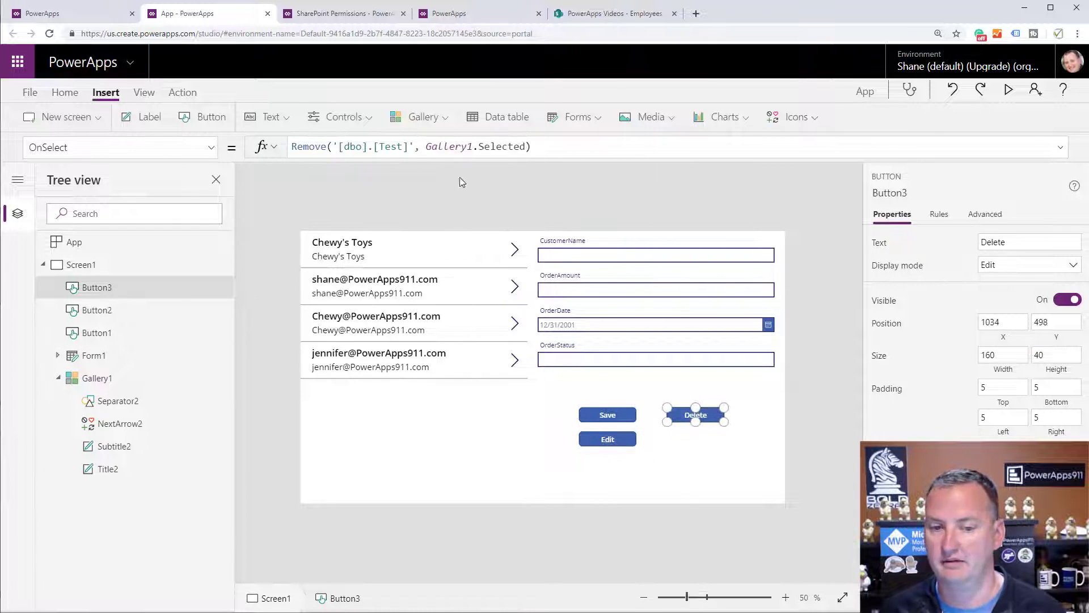
{"action": "left_click", "coordinate": [646, 467]}
{"action": "left_click", "coordinate": [150, 94]}
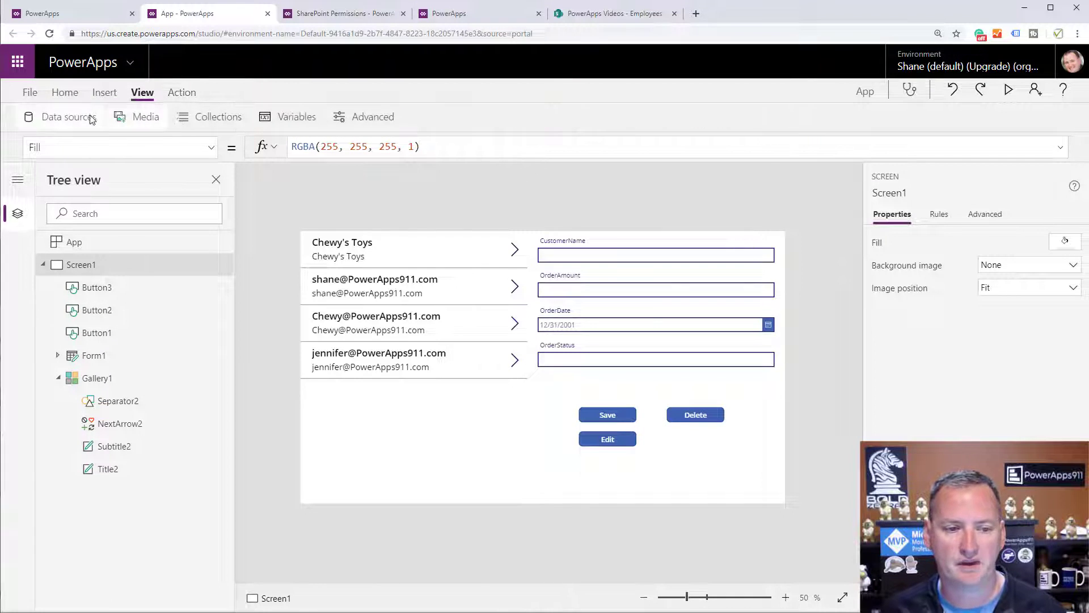
{"action": "left_click", "coordinate": [79, 117]}
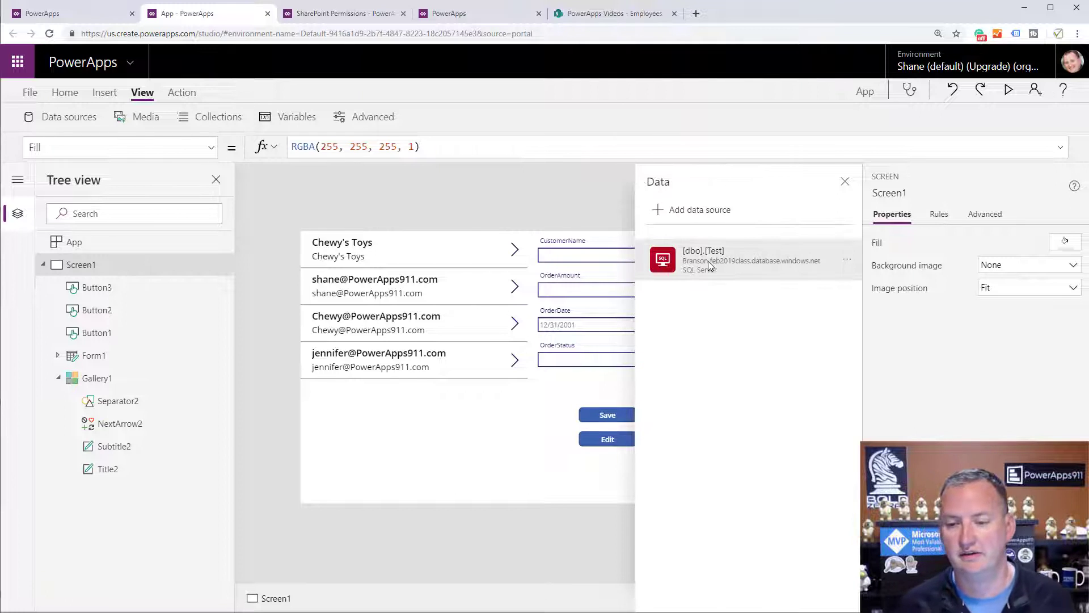
{"action": "left_click", "coordinate": [845, 181]}
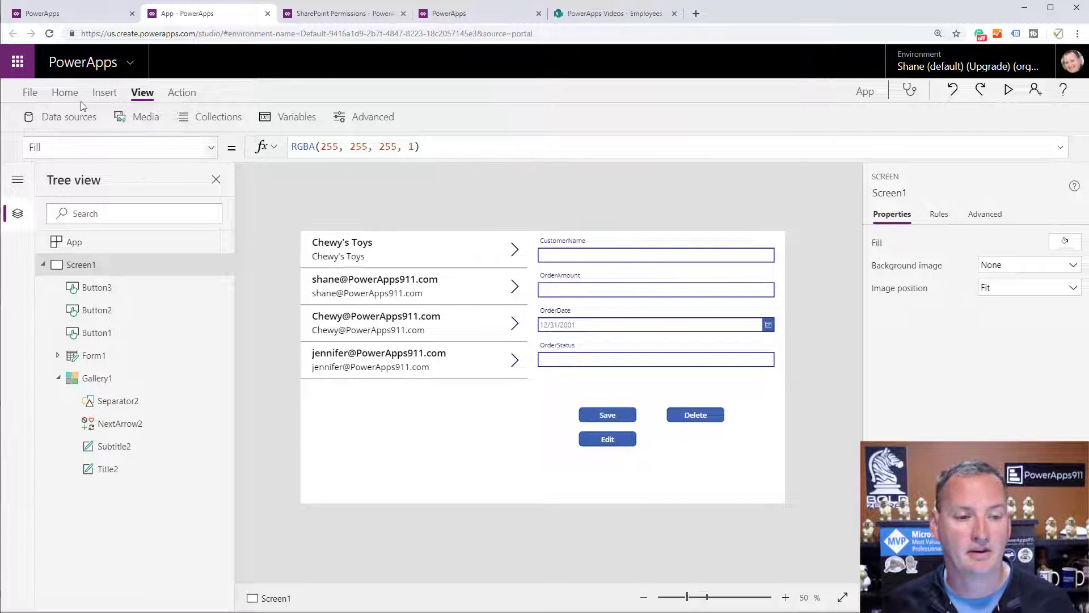
Rename the app to 'Sql permission app', save it, and bring up Share.
{"action": "left_click", "coordinate": [33, 92]}
{"action": "left_click", "coordinate": [413, 189]}
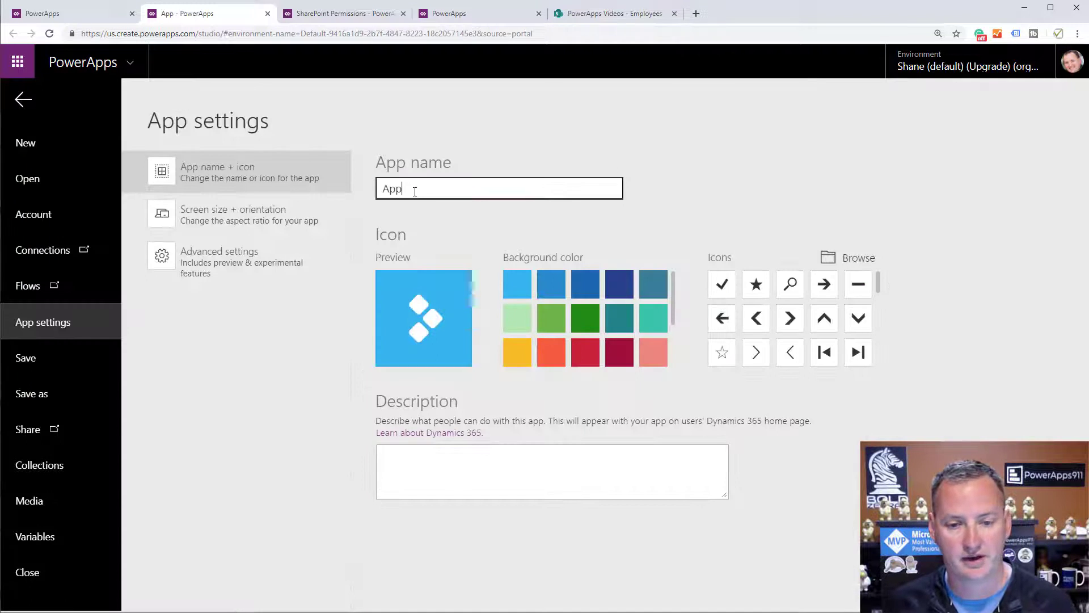
{"action": "double_click", "coordinate": [414, 189]}
{"action": "type", "text": "Sql permission"}
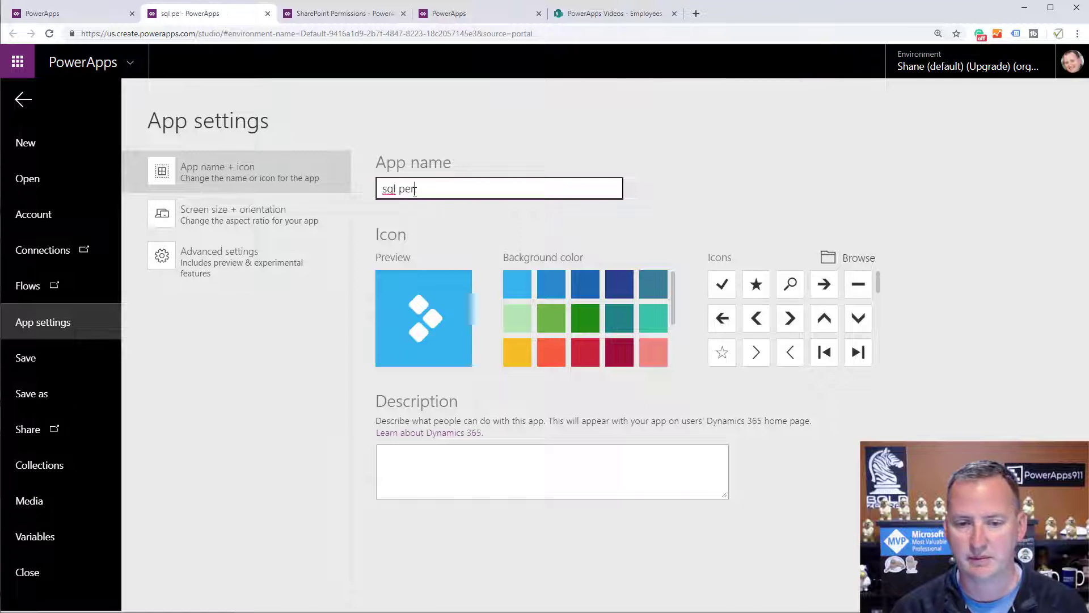
{"action": "type", "text": " app"}
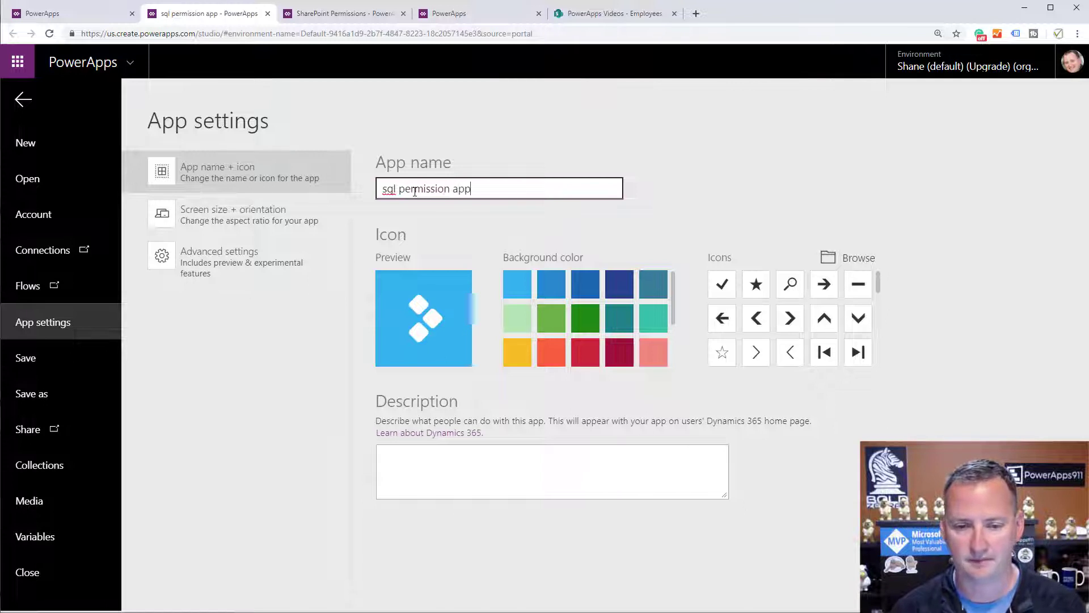
{"action": "left_click", "coordinate": [98, 364]}
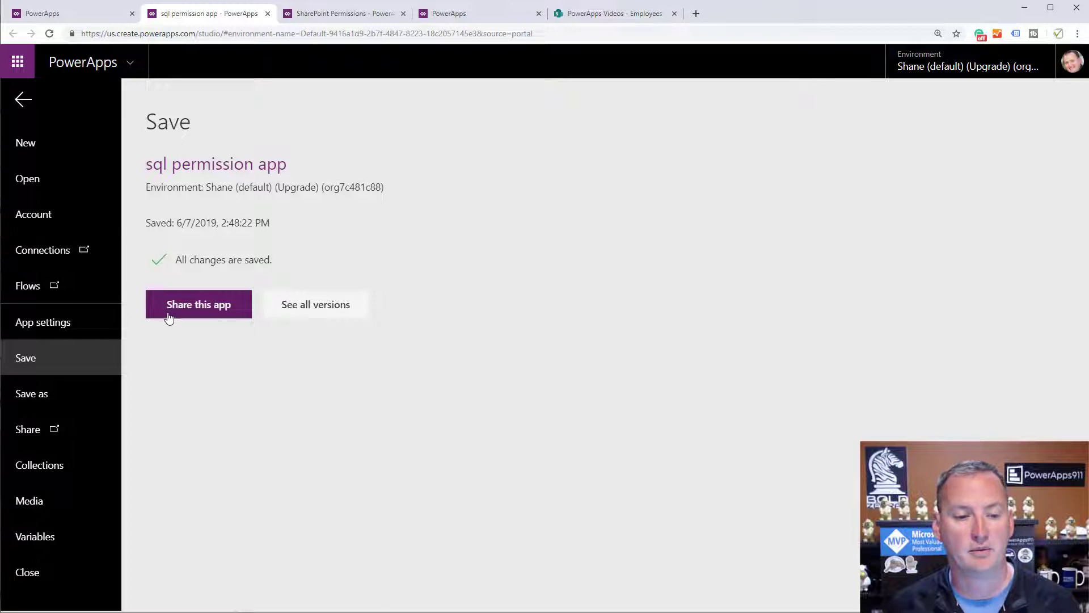
{"action": "left_click", "coordinate": [169, 317]}
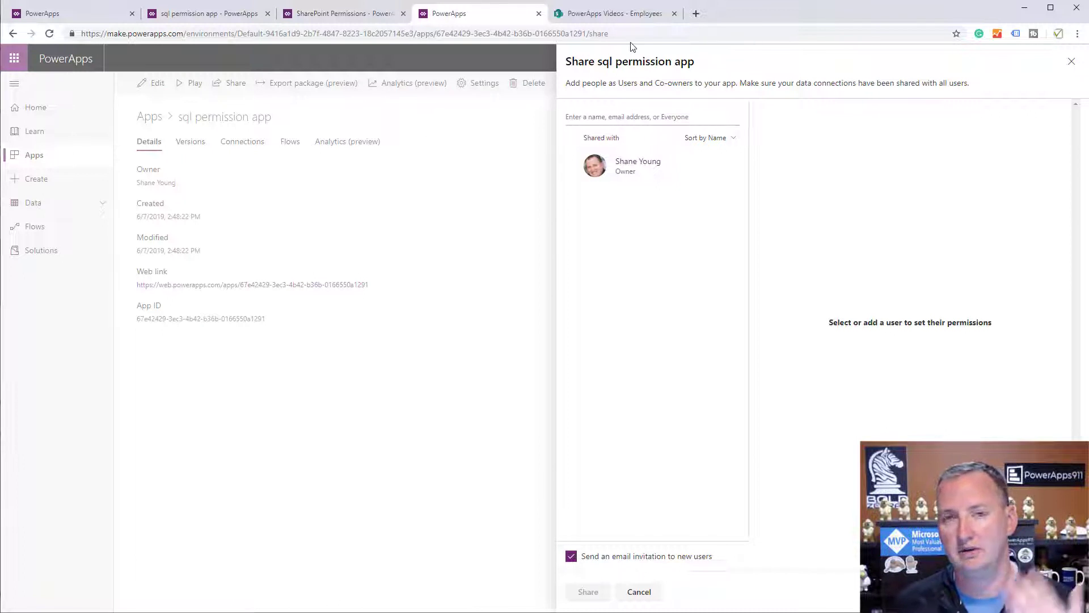
Search for the second user, share the app with them, and close the panel.
{"action": "left_click", "coordinate": [629, 117]}
{"action": "type", "text": "chewy"}
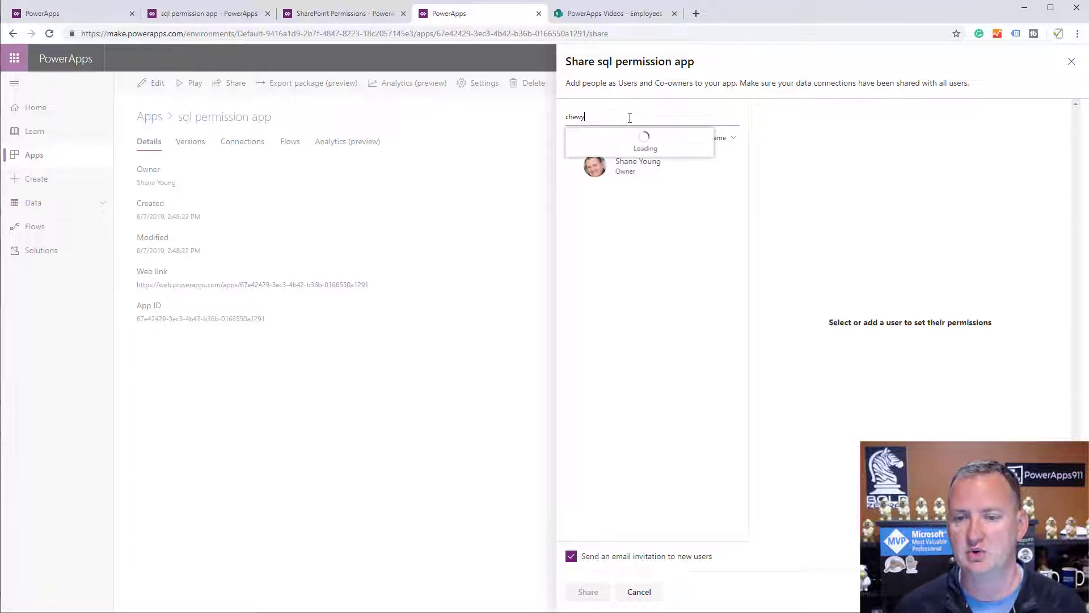
{"action": "left_click", "coordinate": [635, 141]}
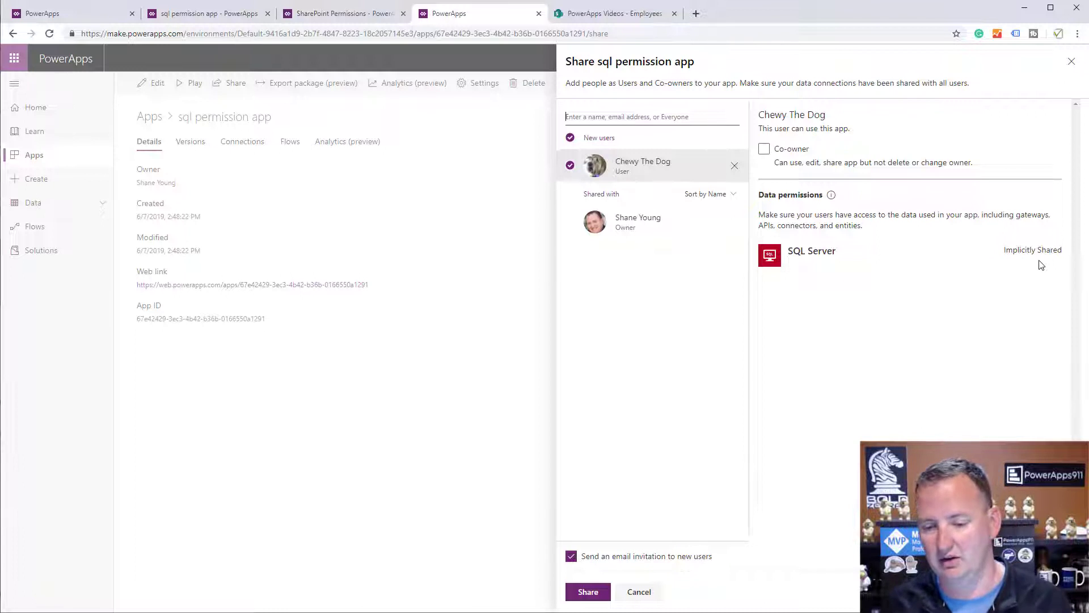
{"action": "left_click", "coordinate": [585, 593]}
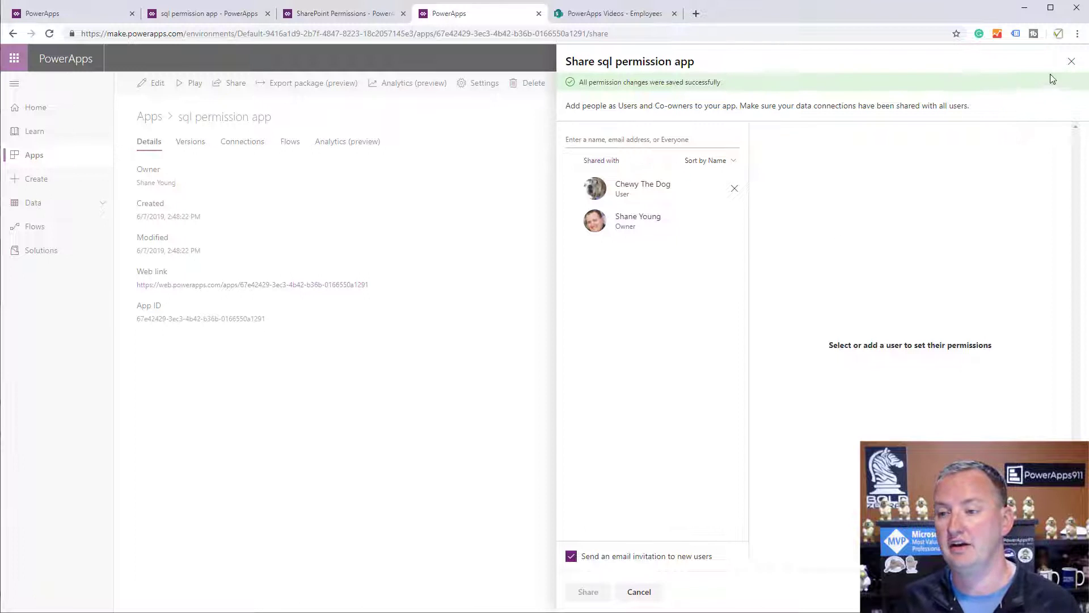
{"action": "left_click", "coordinate": [1071, 64]}
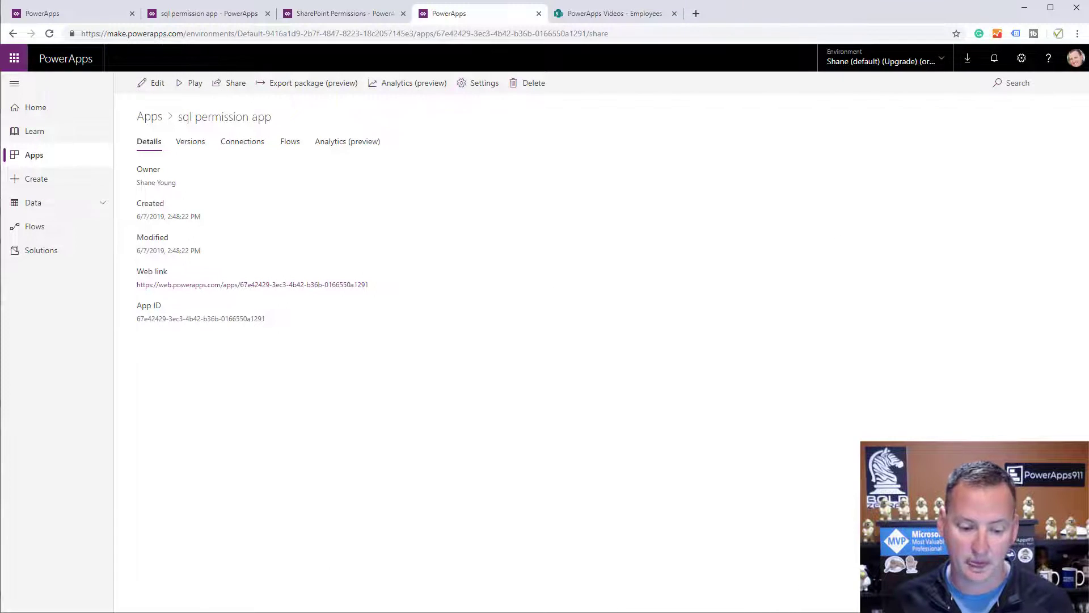
Launch sql permission app from the Apps list and allow its SQL Server connection.
{"action": "key", "text": "alt+Tab"}
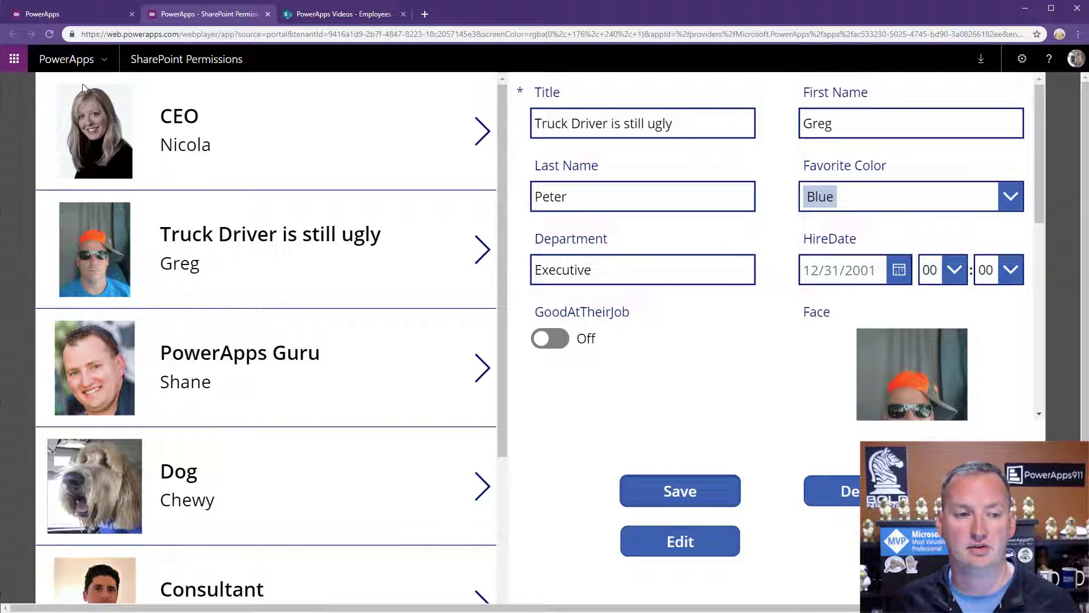
{"action": "left_click", "coordinate": [71, 14]}
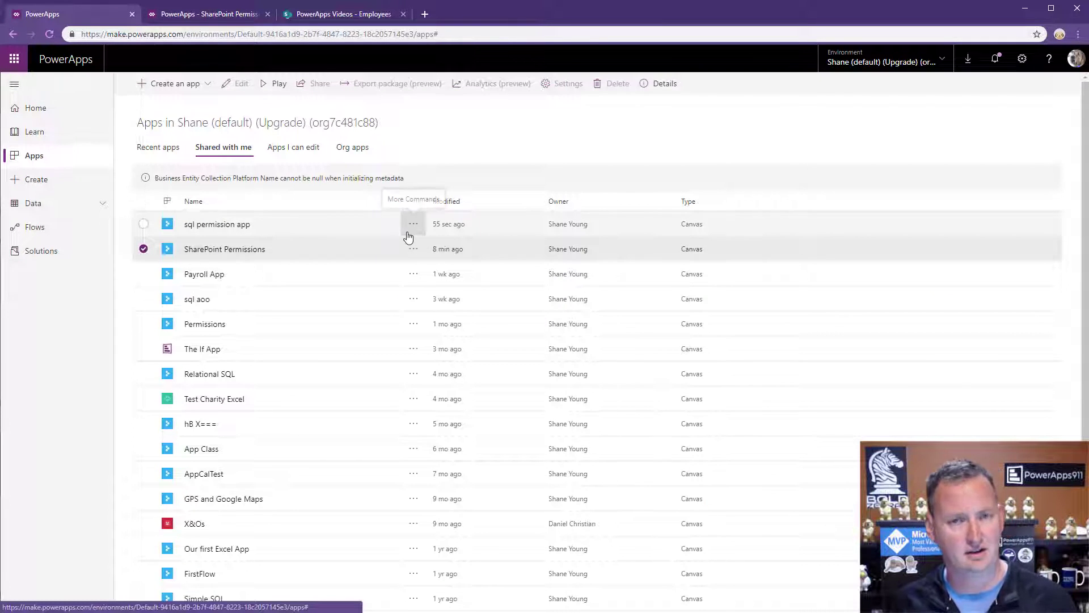
{"action": "left_click", "coordinate": [227, 226]}
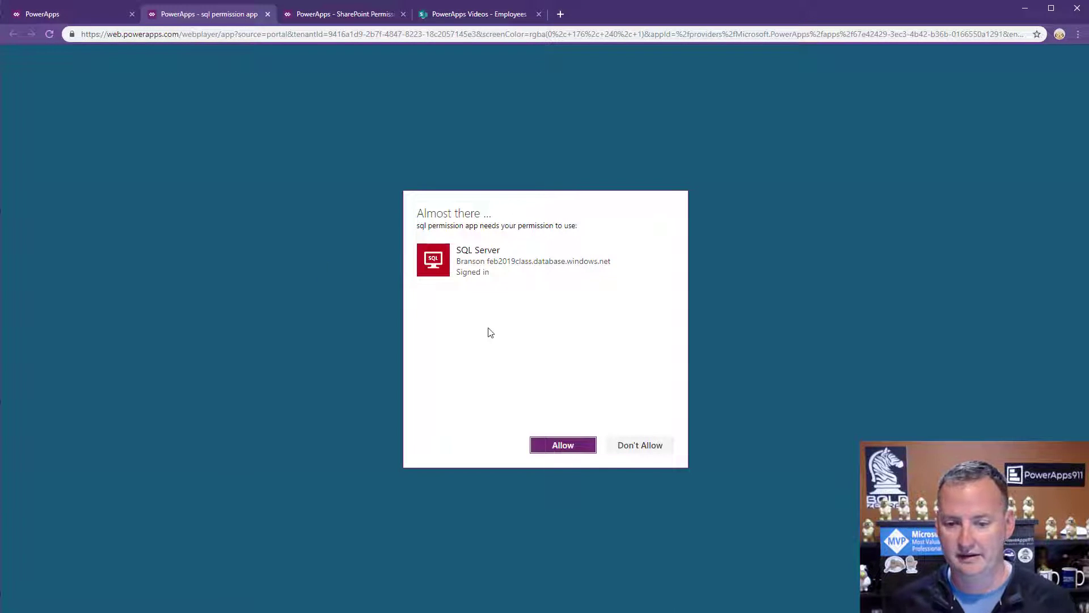
{"action": "left_click", "coordinate": [575, 444]}
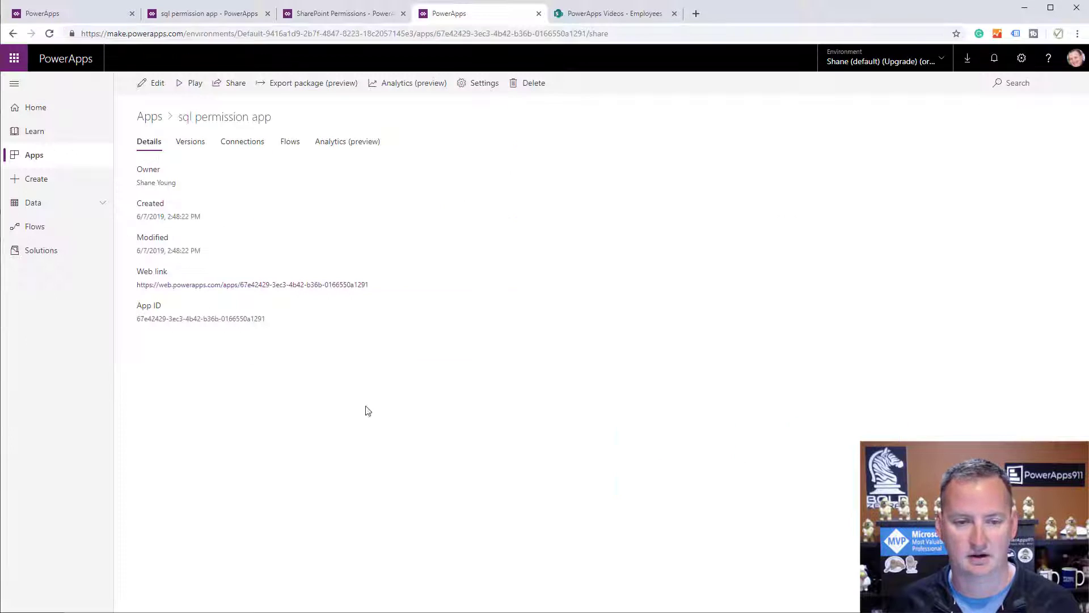
Set Form1's Item property to Gallery1.Selected, then save and publish the app.
{"action": "left_click", "coordinate": [210, 13]}
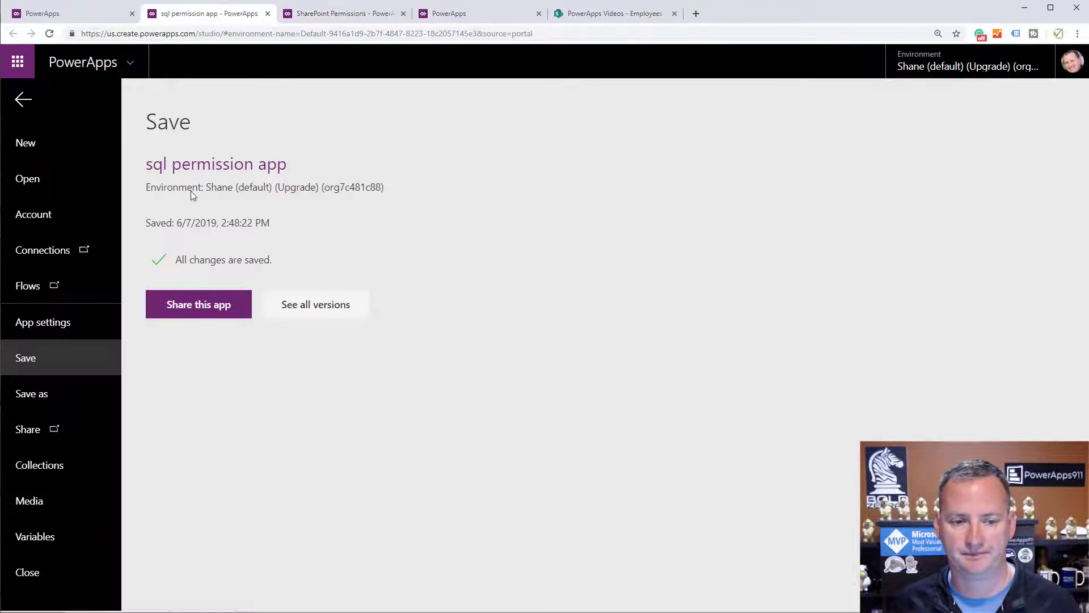
{"action": "left_click", "coordinate": [29, 105]}
{"action": "left_click", "coordinate": [712, 374]}
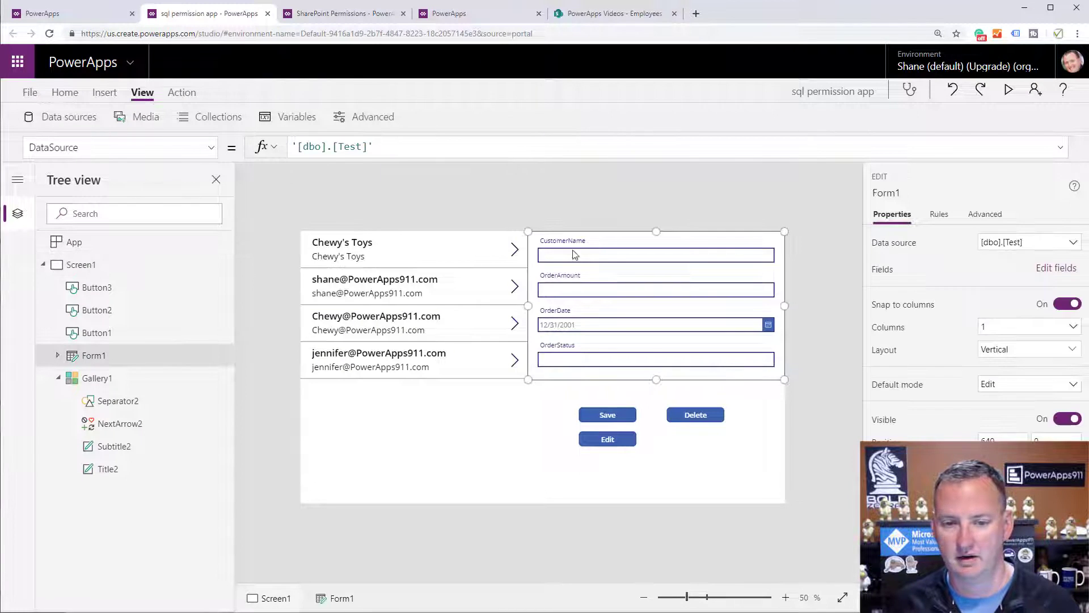
{"action": "left_click", "coordinate": [211, 148]}
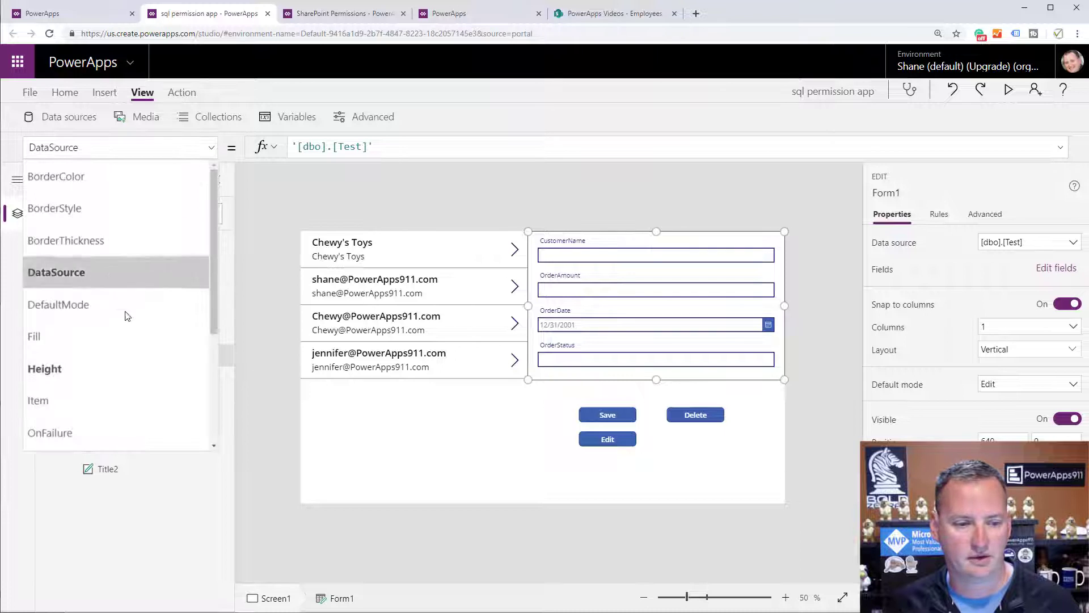
{"action": "left_click", "coordinate": [116, 396]}
{"action": "left_click", "coordinate": [367, 143]}
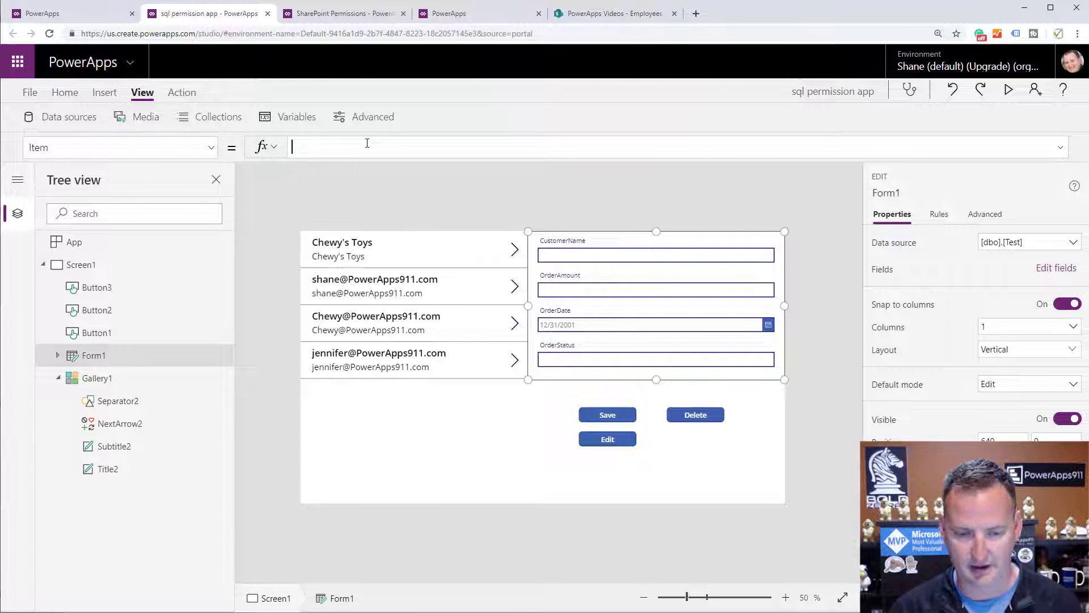
{"action": "type", "text": "Gallery1."}
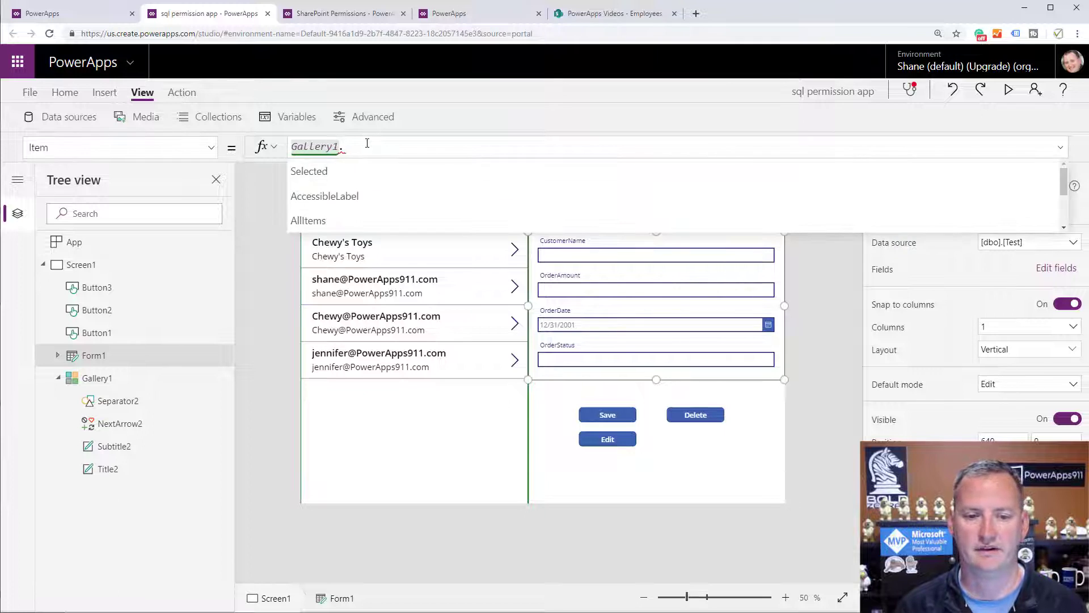
{"action": "key", "text": "Tab"}
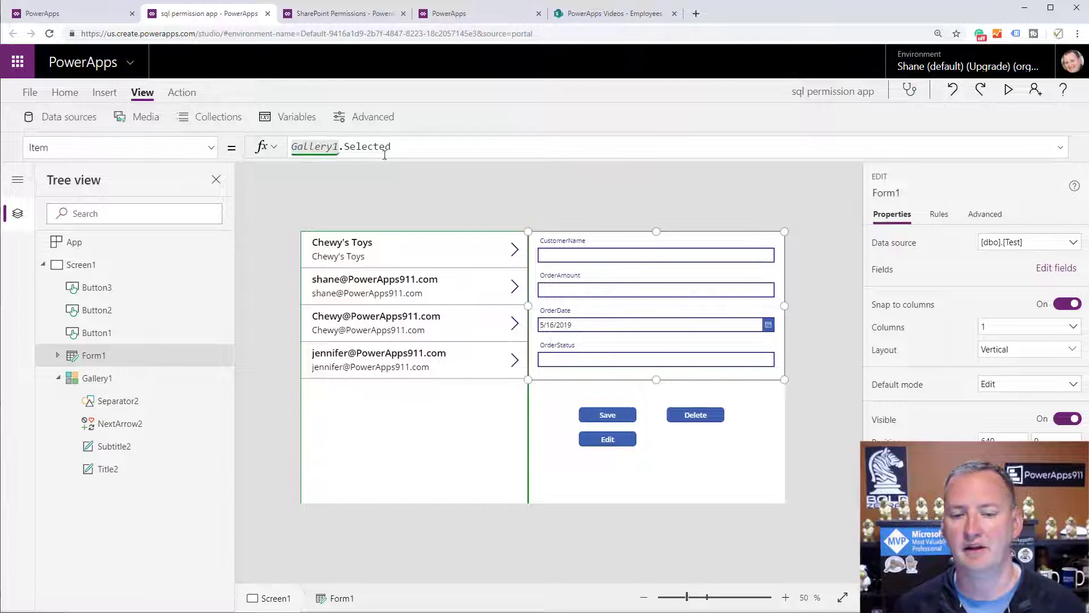
{"action": "left_click", "coordinate": [30, 92]}
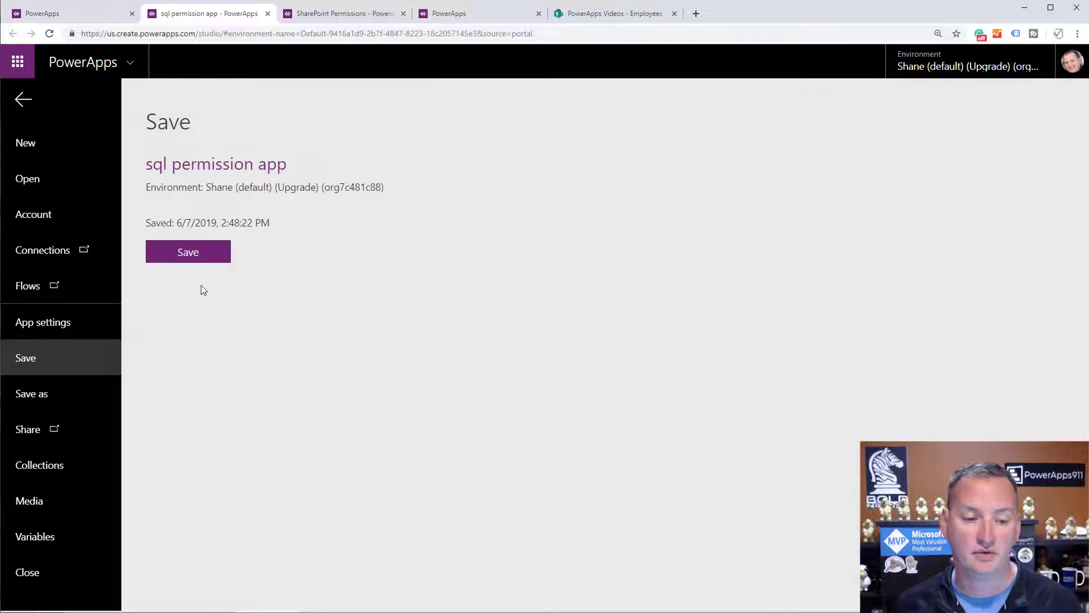
{"action": "left_click", "coordinate": [188, 251]}
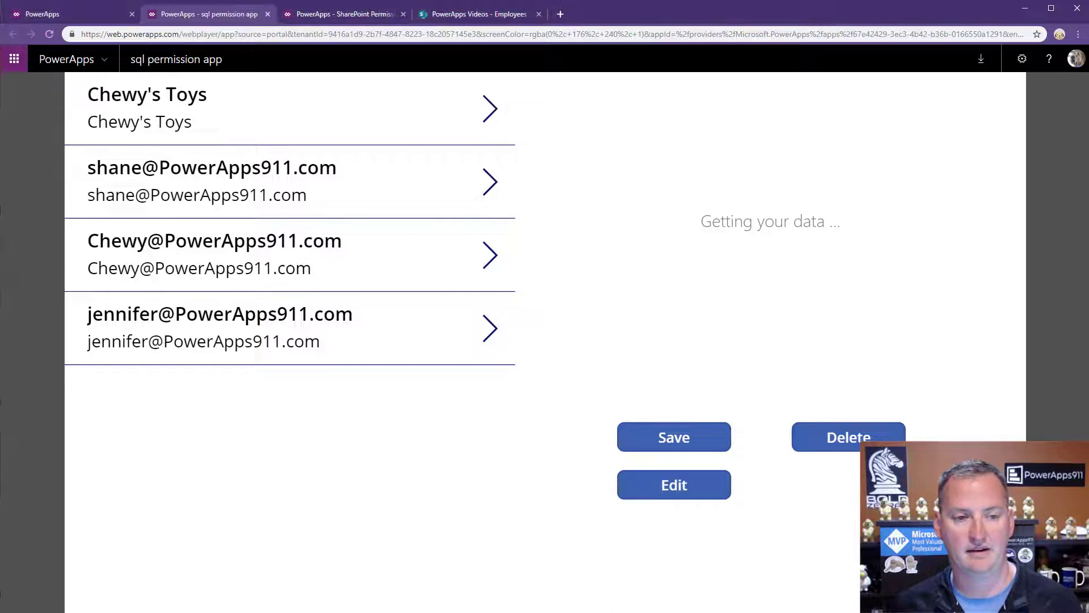
Reload the published app and show the second, then third customer record in the form.
{"action": "left_click", "coordinate": [50, 34]}
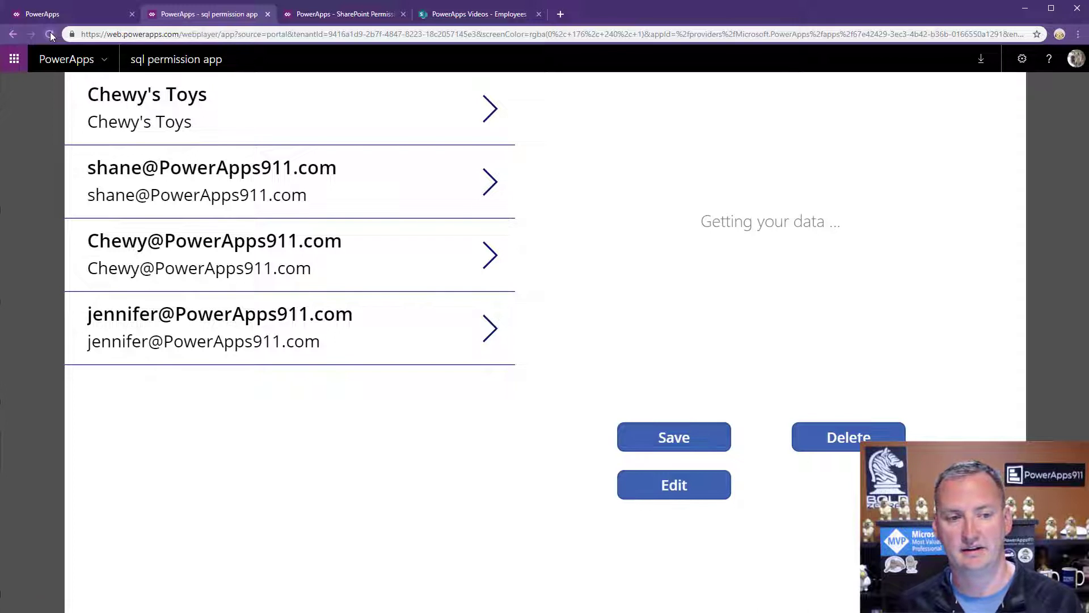
{"action": "left_click", "coordinate": [50, 33]}
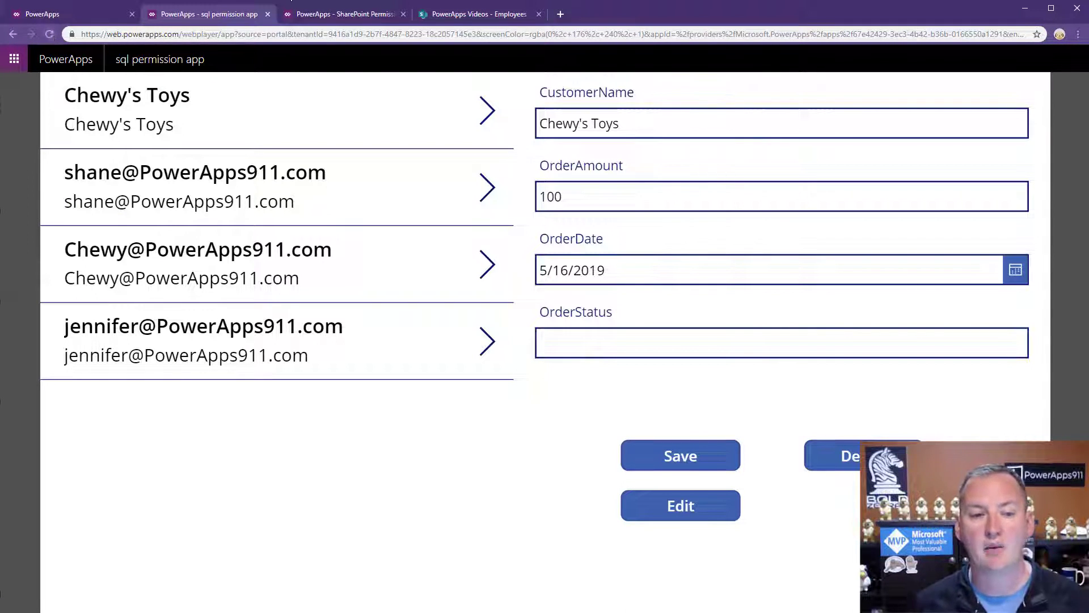
{"action": "left_click", "coordinate": [483, 195]}
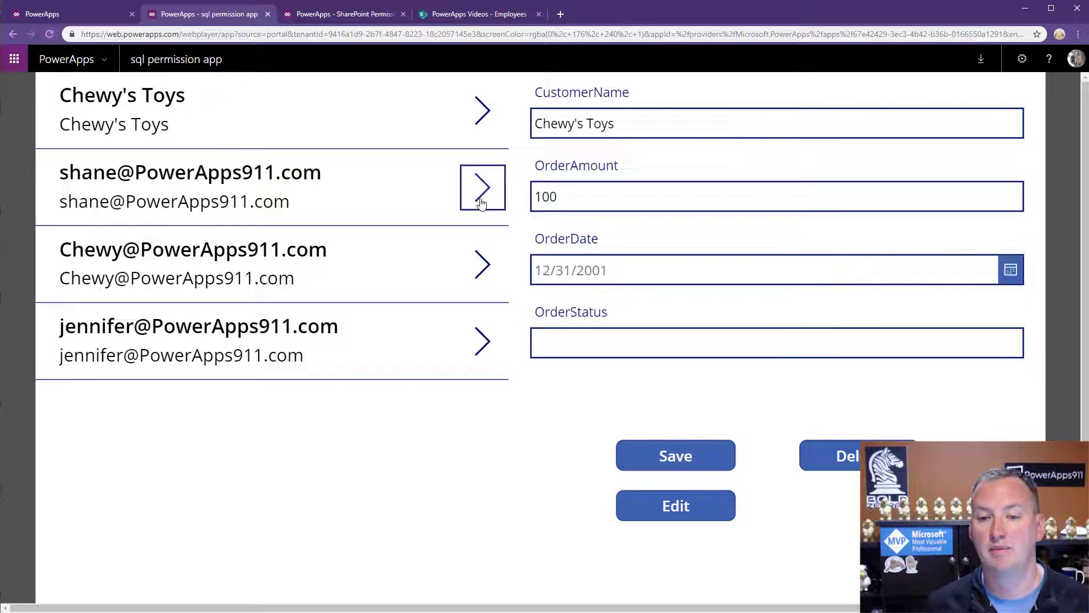
{"action": "left_click", "coordinate": [483, 267]}
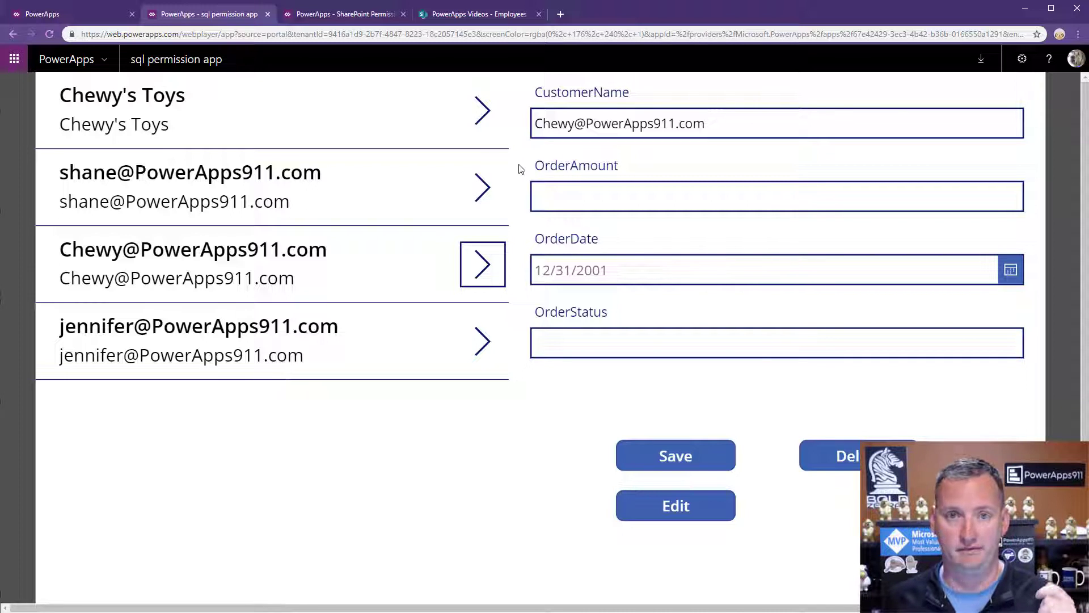
Create a blank tablet-layout canvas app and insert a vertical gallery.
{"action": "left_click", "coordinate": [80, 16]}
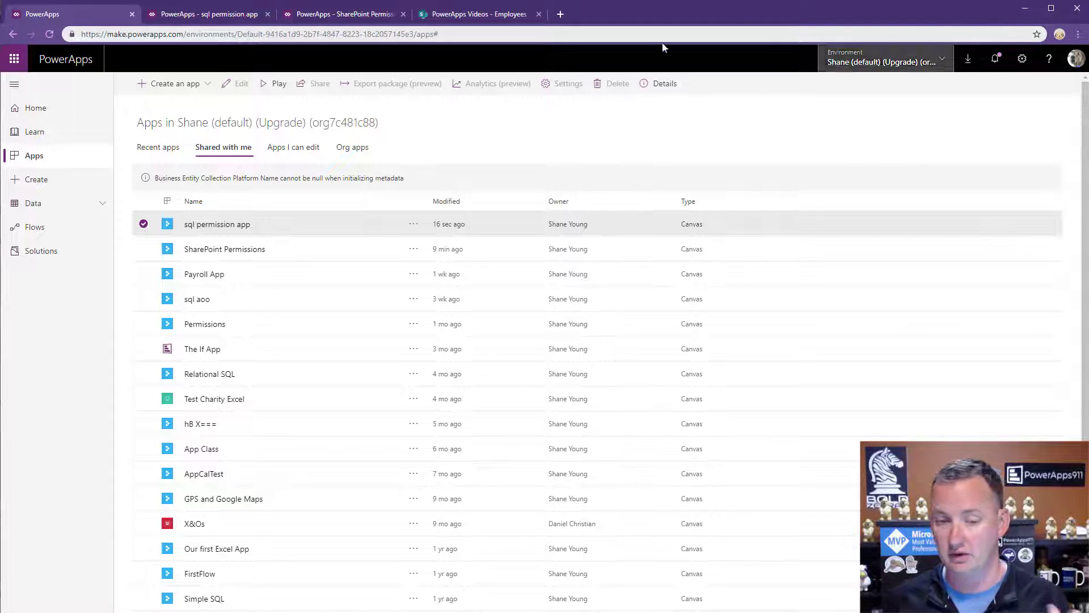
{"action": "left_click", "coordinate": [200, 86]}
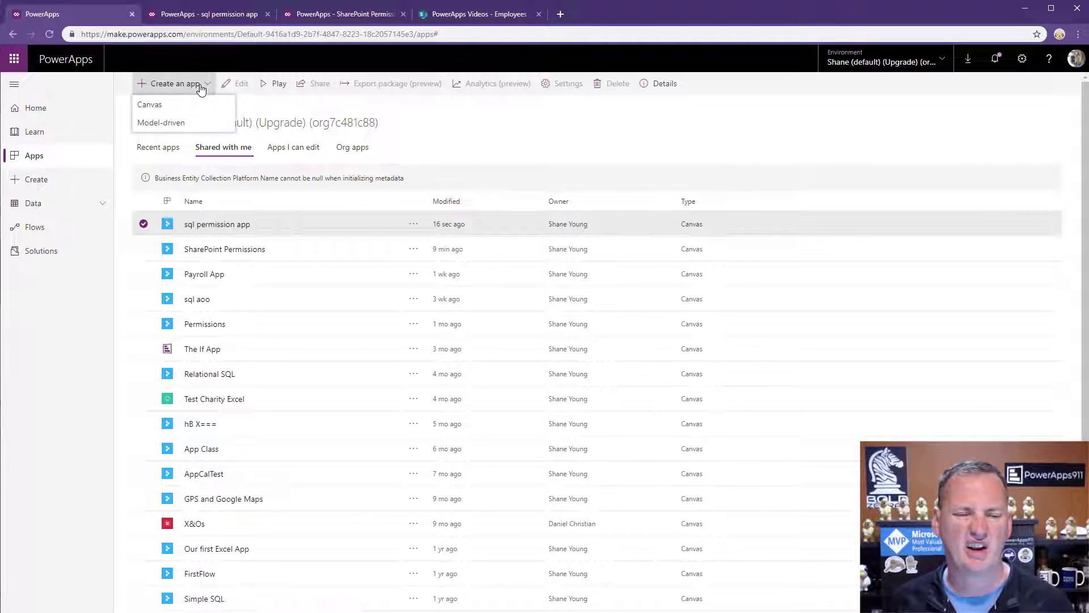
{"action": "left_click", "coordinate": [180, 111]}
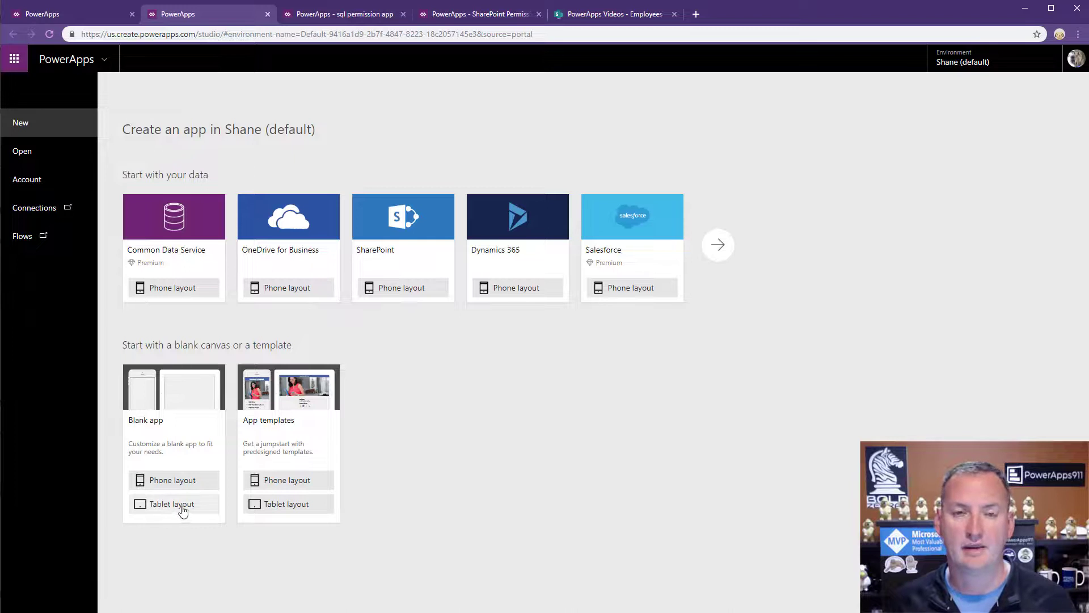
{"action": "left_click", "coordinate": [181, 504]}
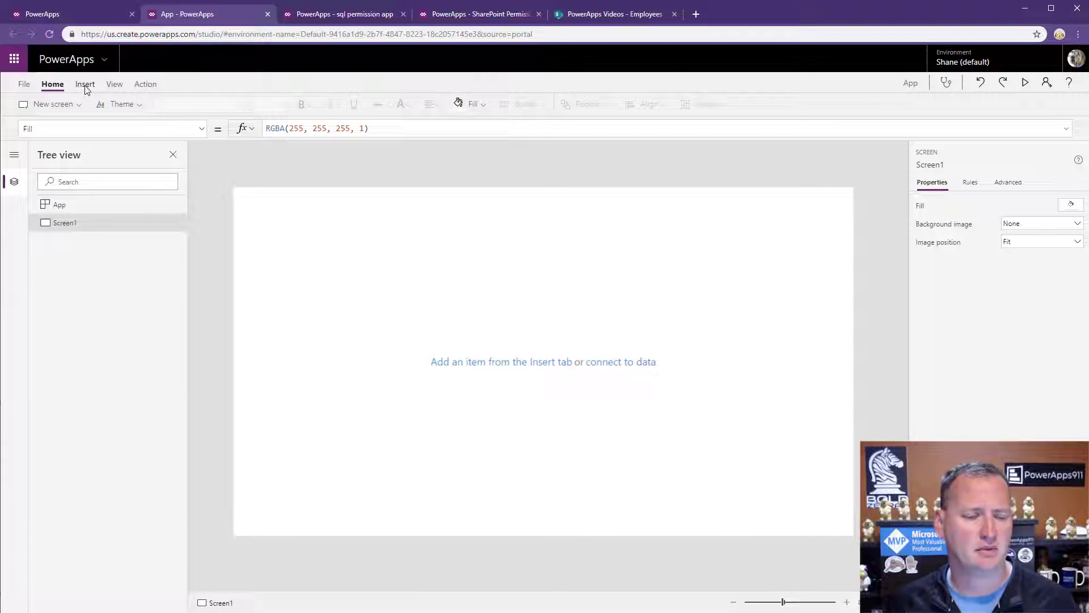
{"action": "left_click", "coordinate": [84, 84]}
{"action": "left_click", "coordinate": [335, 104]}
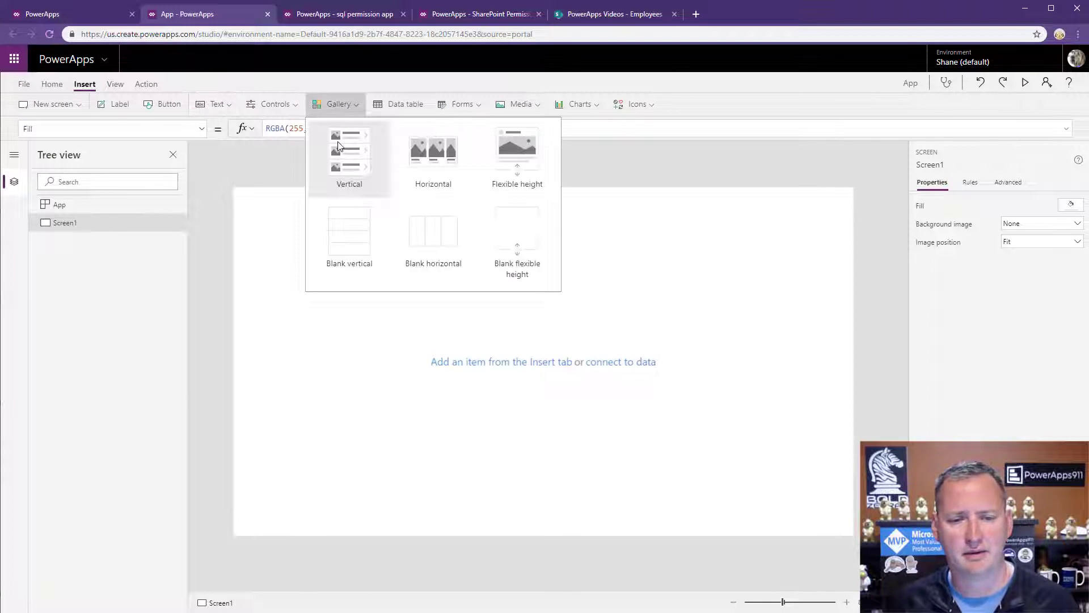
{"action": "left_click", "coordinate": [345, 146]}
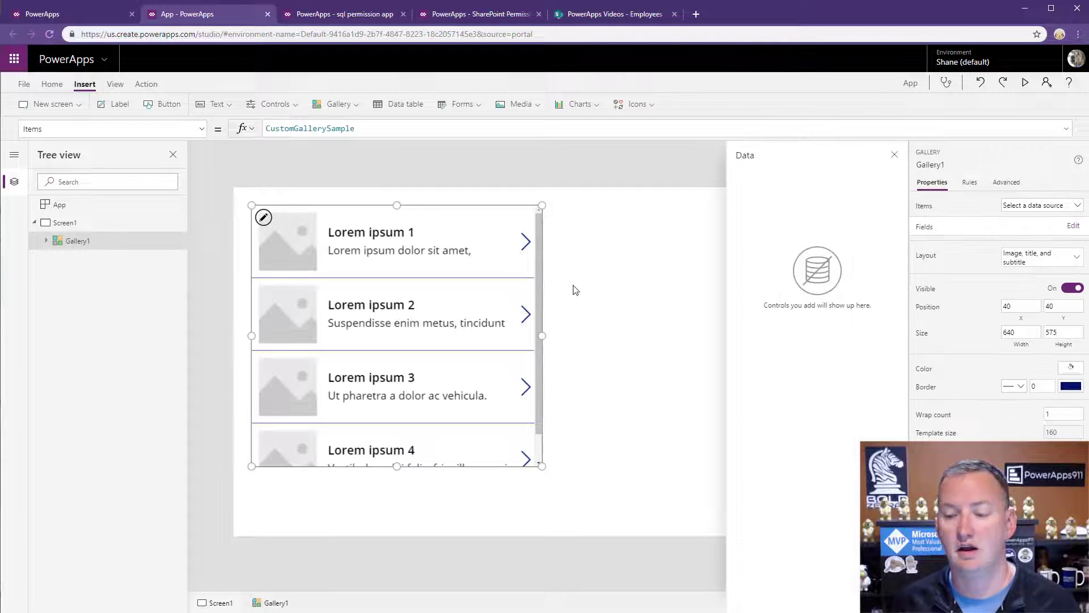
Connect the gallery to PayrollSQLTable from the Branson SQL Server connection.
{"action": "left_click", "coordinate": [1062, 209]}
{"action": "left_click", "coordinate": [1000, 237]}
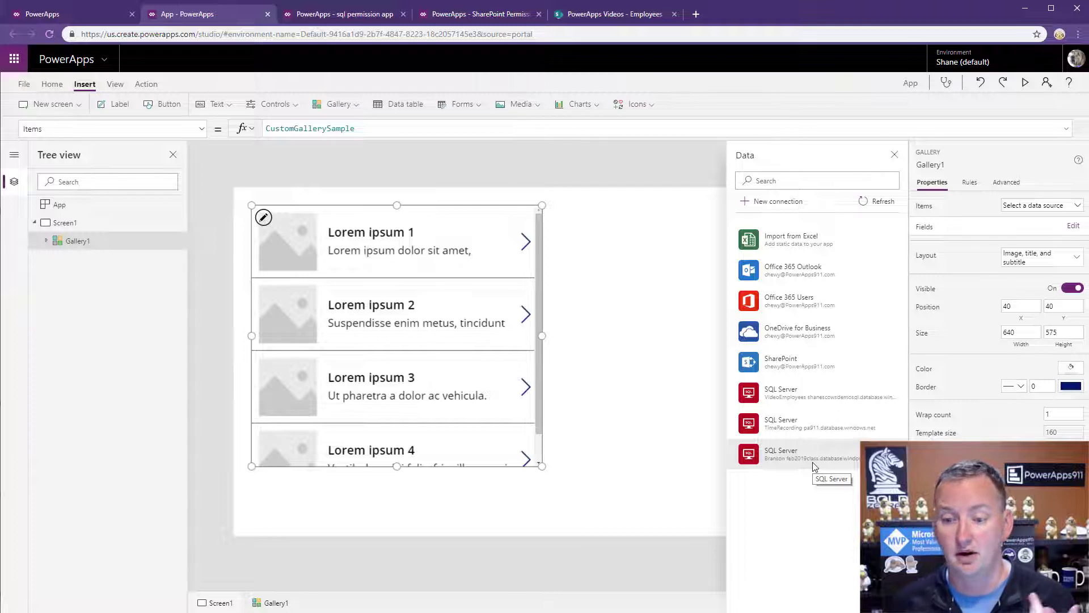
{"action": "left_click", "coordinate": [814, 467]}
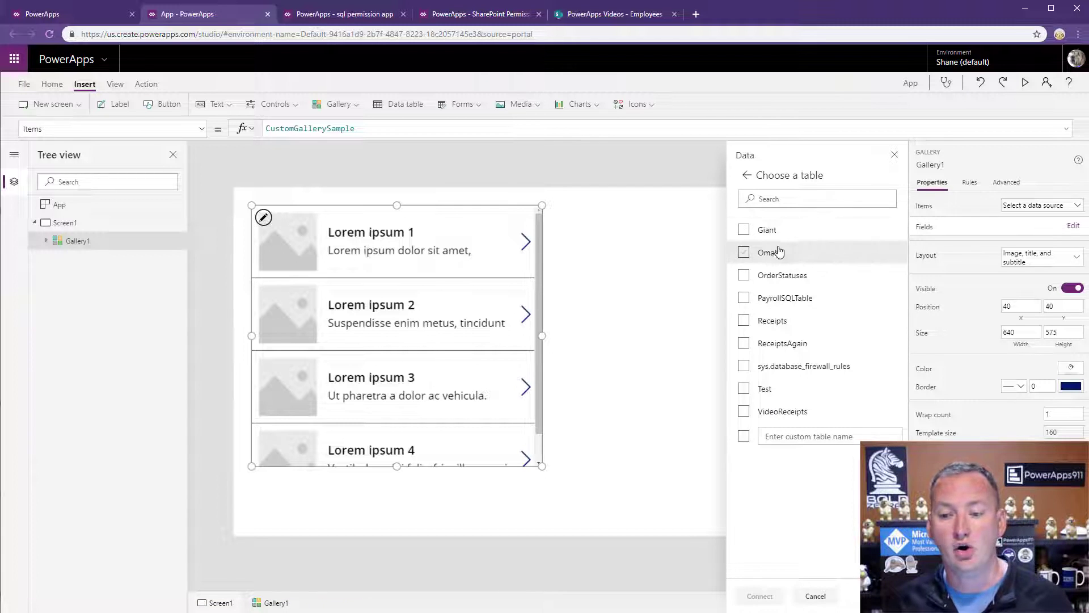
{"action": "left_click", "coordinate": [744, 391]}
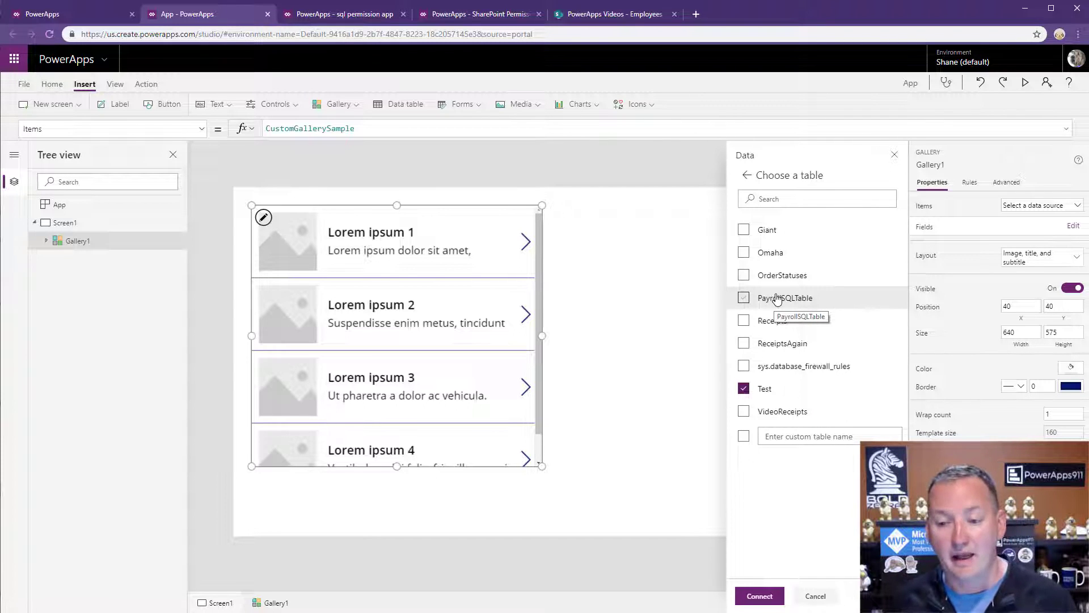
{"action": "left_click", "coordinate": [744, 388]}
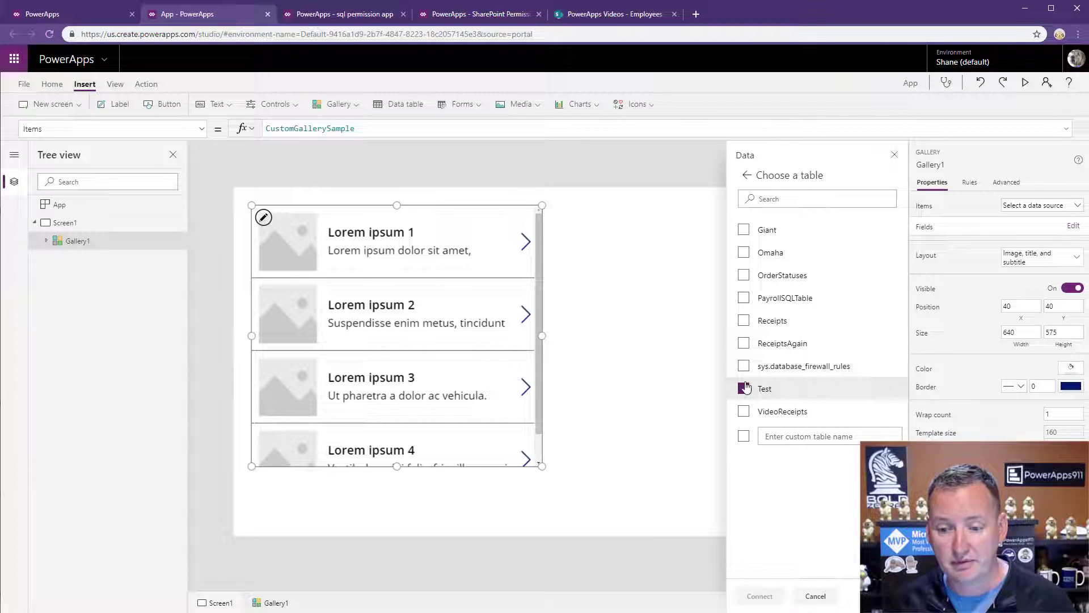
{"action": "left_click", "coordinate": [743, 297]}
{"action": "left_click", "coordinate": [760, 596]}
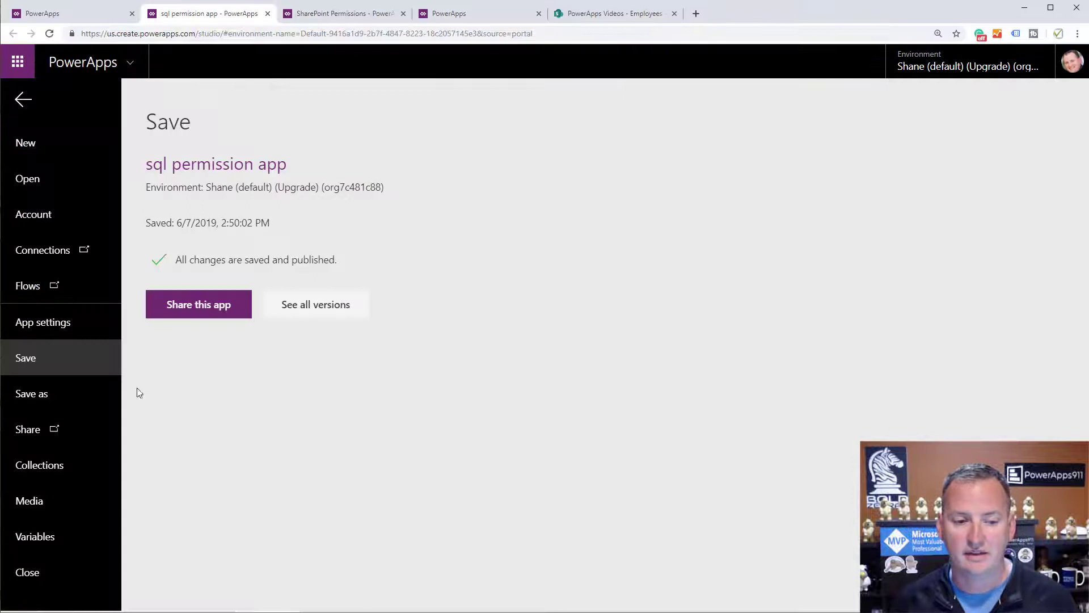
Close the save page and switch to the tab with the Apps list.
{"action": "left_click", "coordinate": [23, 100]}
{"action": "left_click", "coordinate": [83, 17]}
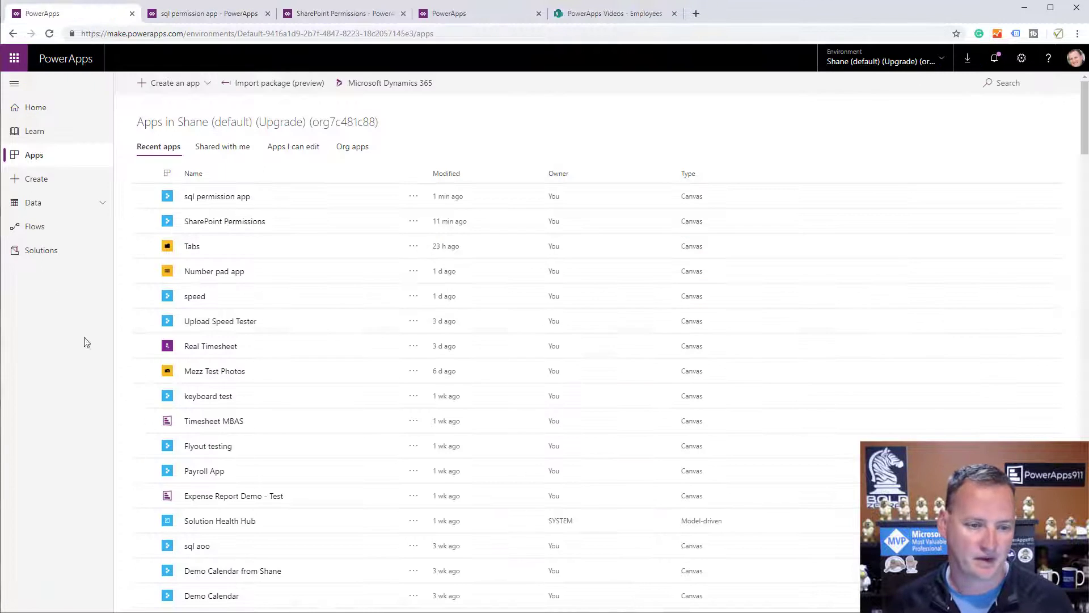
Find the Branson SQL Server connection under Data > Connections and choose Edit.
{"action": "left_click", "coordinate": [51, 206]}
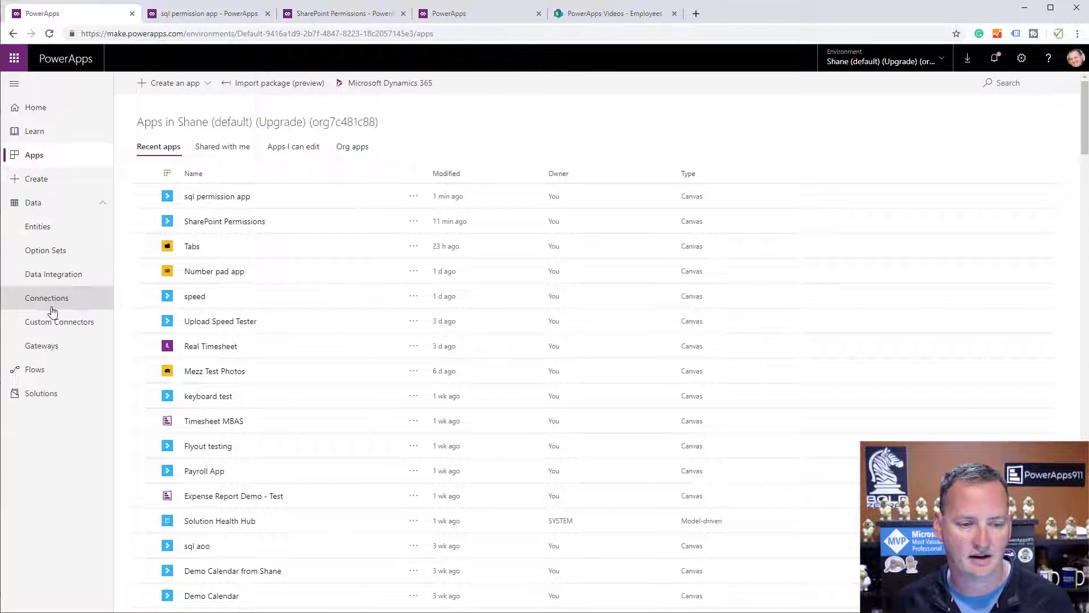
{"action": "left_click", "coordinate": [48, 299]}
{"action": "scroll", "coordinate": [280, 261], "scroll_direction": "down", "scroll_amount": 15}
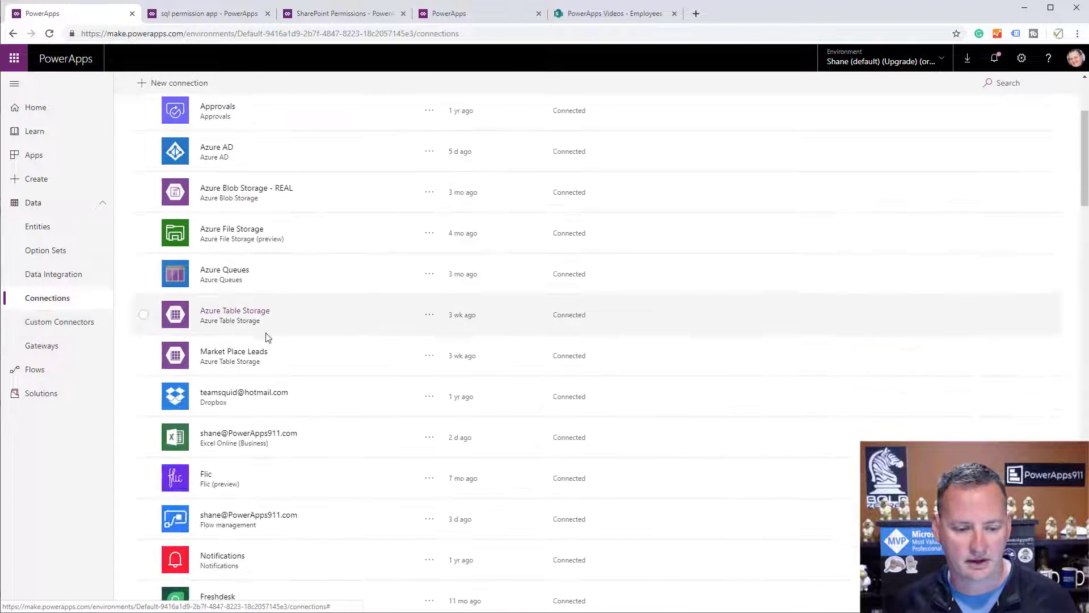
{"action": "scroll", "coordinate": [280, 373], "scroll_direction": "down", "scroll_amount": 10}
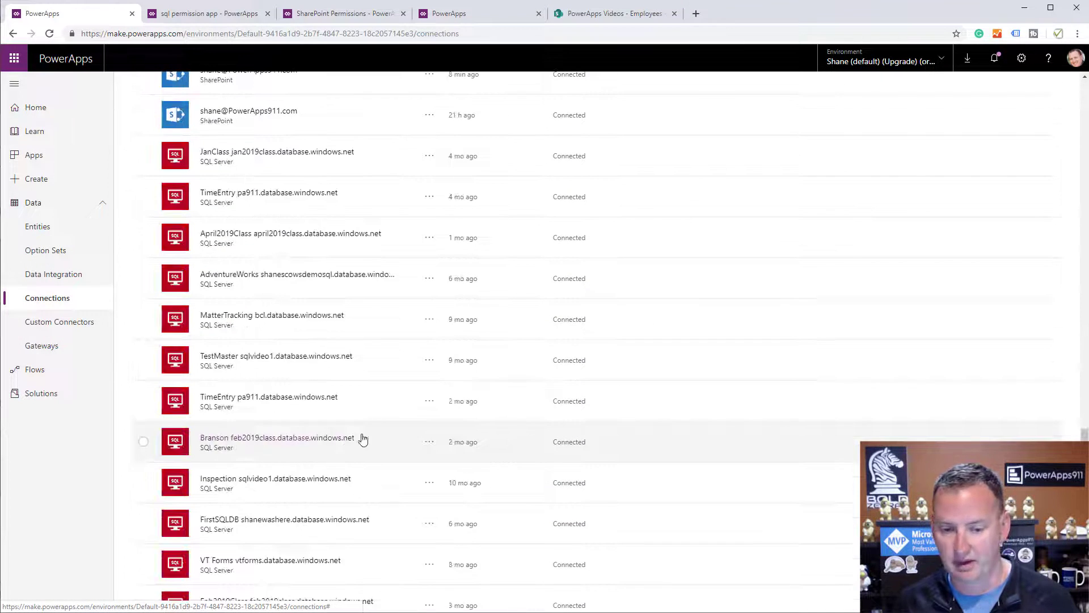
{"action": "left_click", "coordinate": [429, 442]}
{"action": "left_click", "coordinate": [440, 458]}
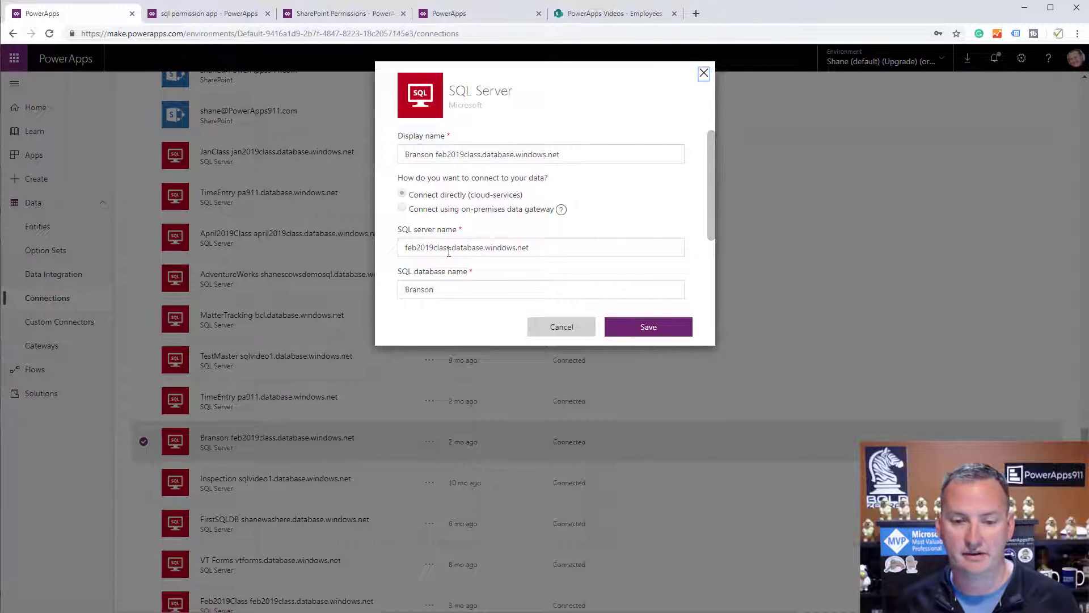
{"action": "scroll", "coordinate": [711, 218], "scroll_direction": "down", "scroll_amount": 2}
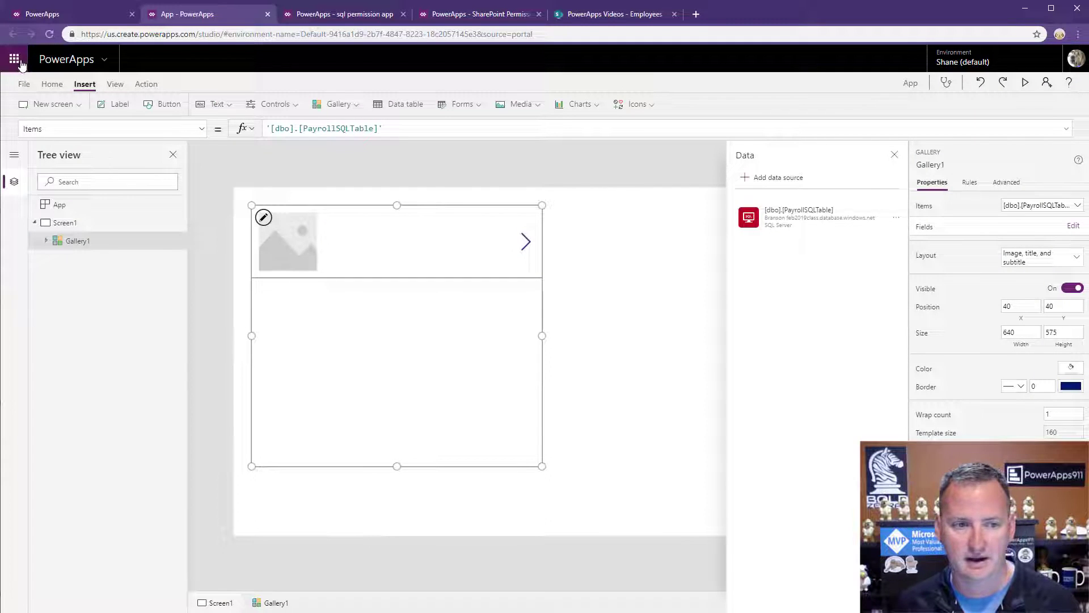
From the apps tab, reopen Connections and the Branson connection's Edit option again.
{"action": "left_click", "coordinate": [55, 15]}
{"action": "left_click", "coordinate": [28, 203]}
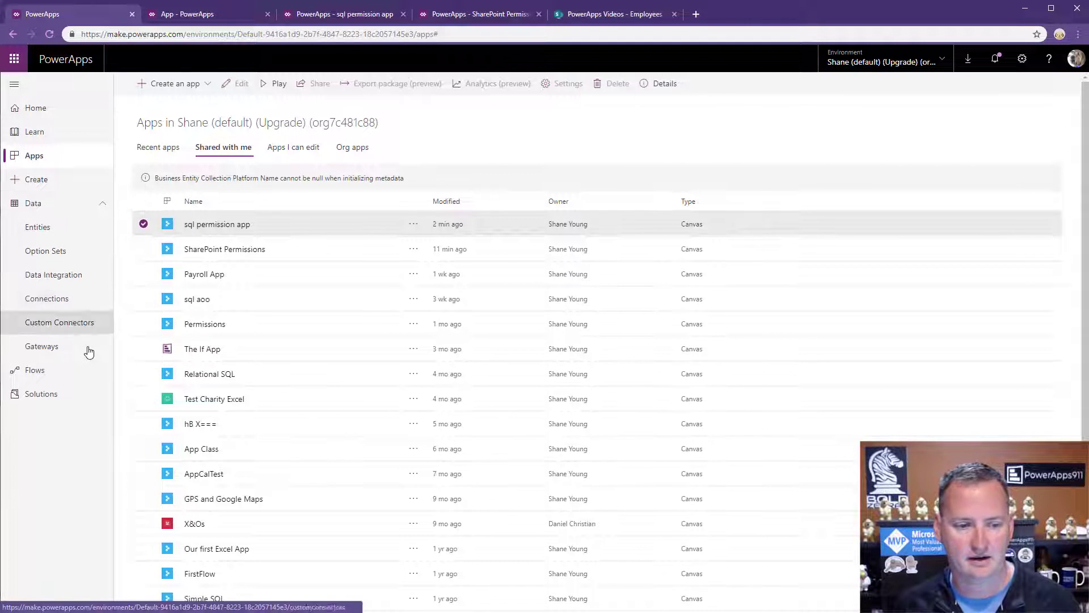
{"action": "left_click", "coordinate": [61, 305]}
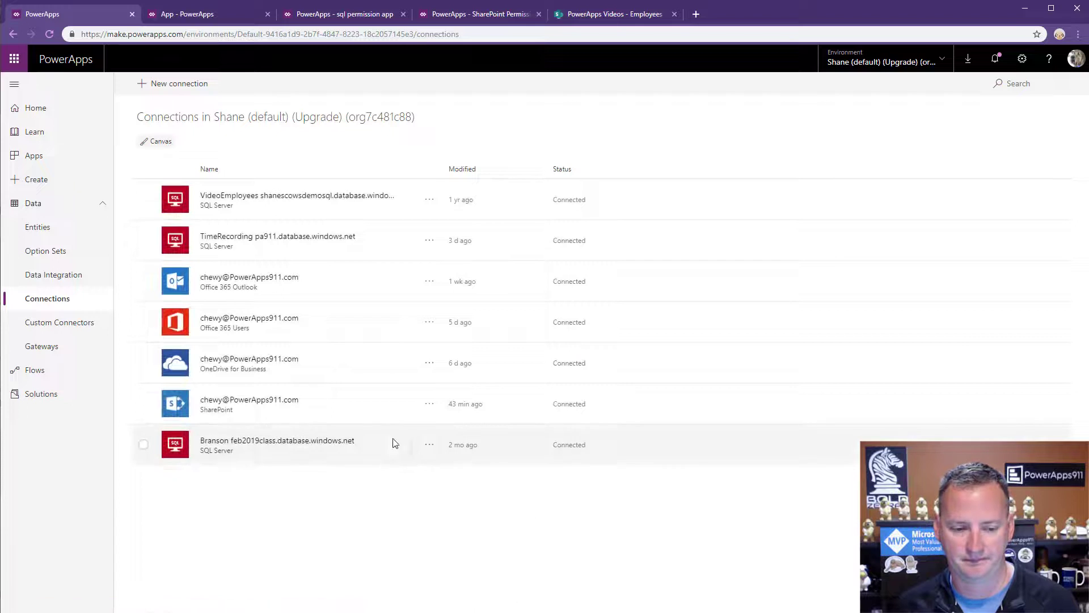
{"action": "left_click", "coordinate": [438, 452]}
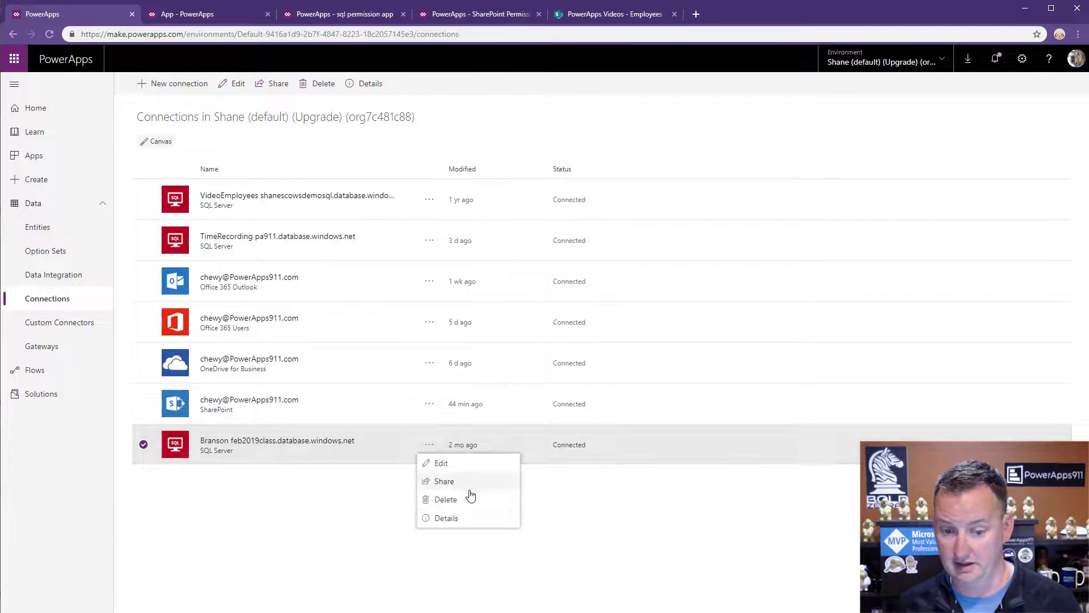
{"action": "left_click", "coordinate": [440, 464]}
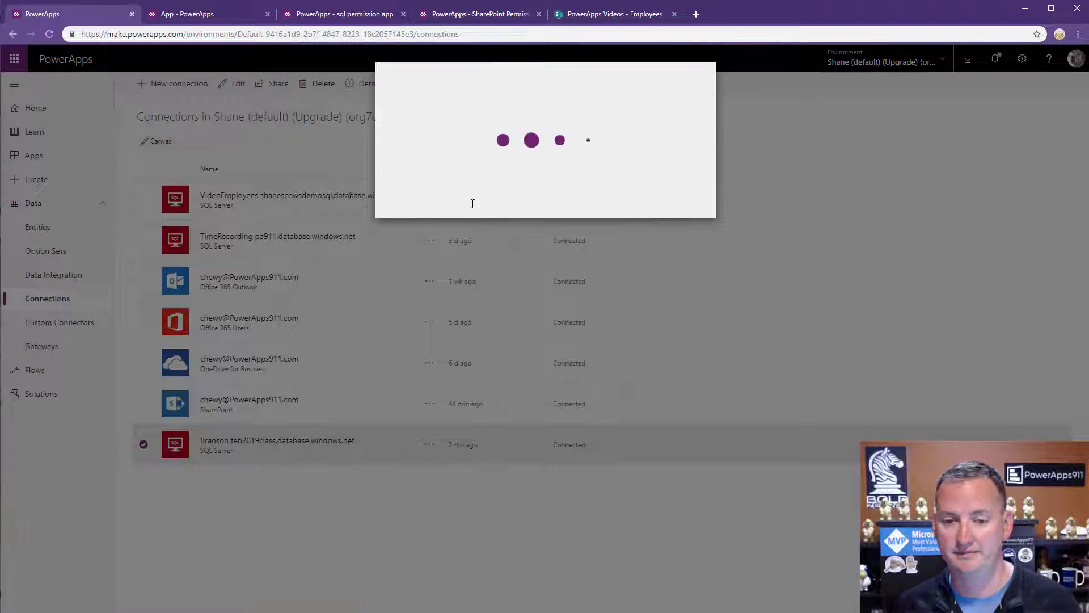
Scroll through the Branson SQL Server connection edit form, then cancel it unchanged.
{"action": "left_click_drag", "start_coordinate": [710, 199], "coordinate": [702, 274]}
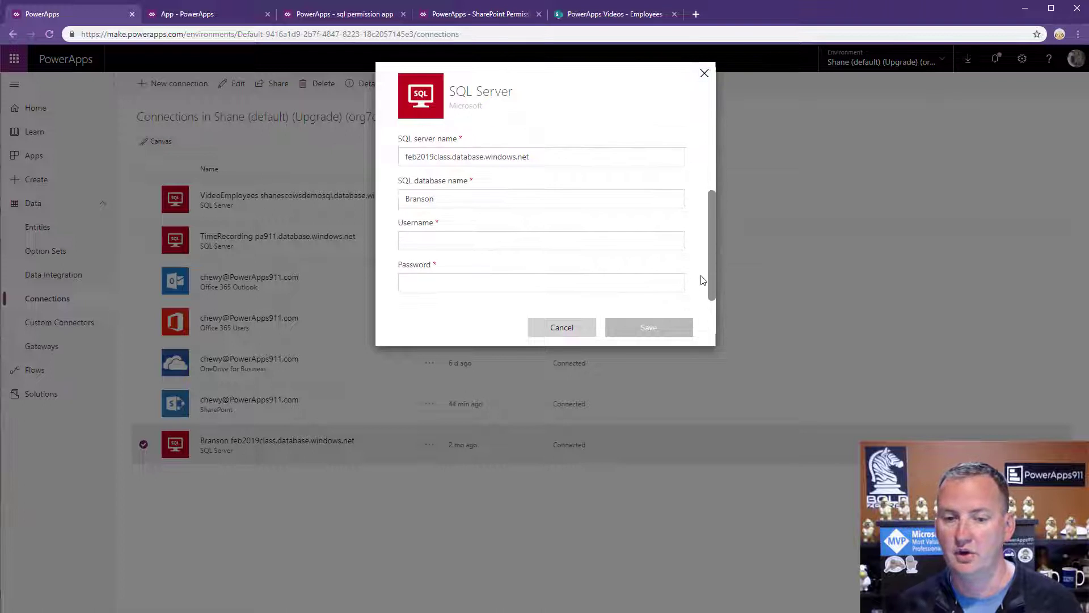
{"action": "scroll", "coordinate": [695, 270], "scroll_direction": "up", "scroll_amount": 3}
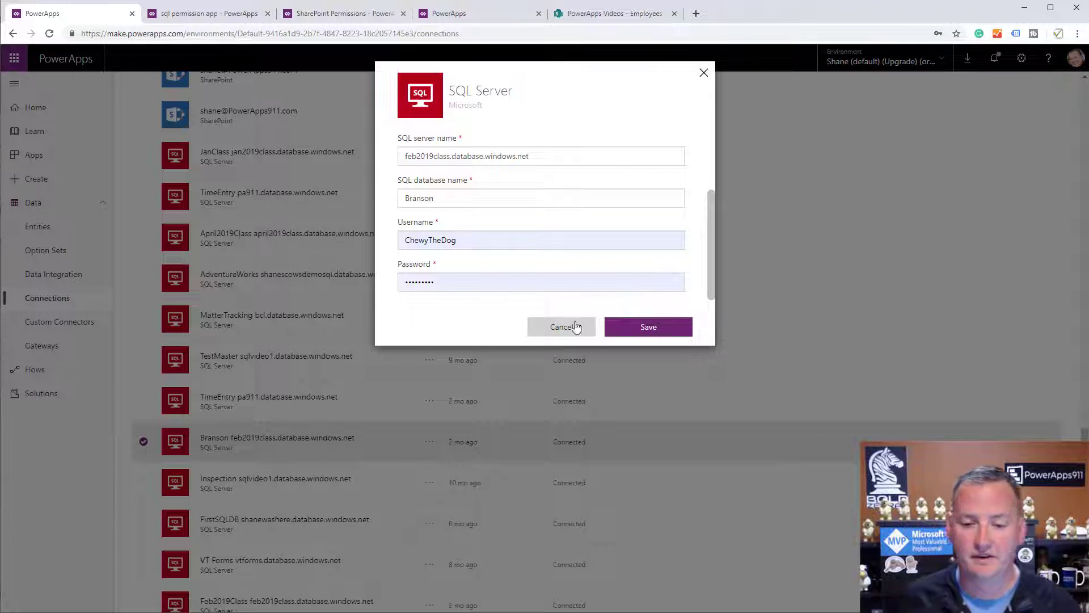
{"action": "left_click", "coordinate": [557, 335]}
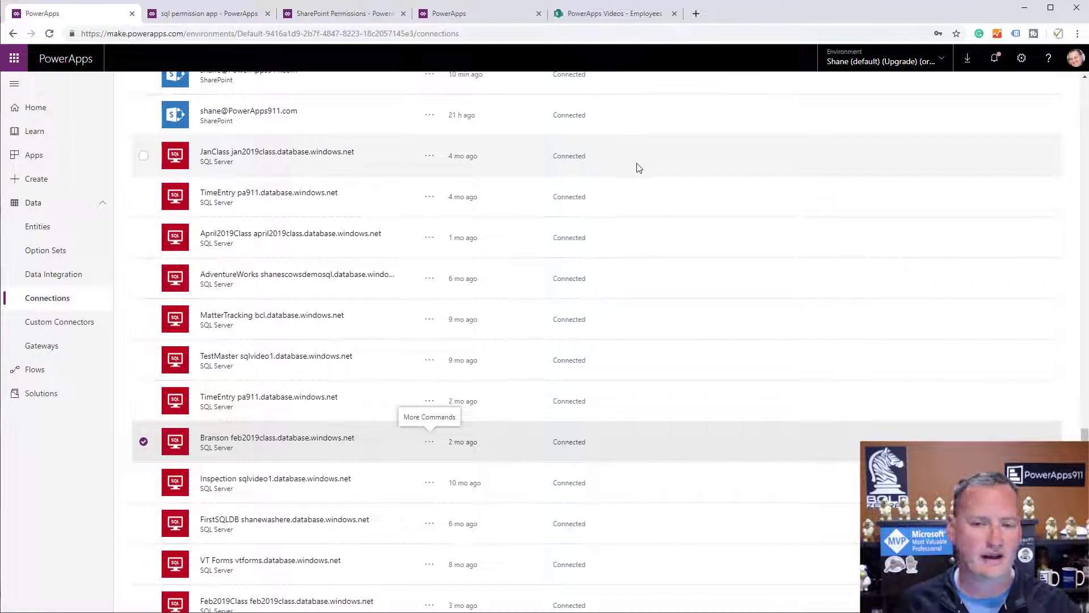
Go to PowerApps home, open the Admin center from Settings, and start a new environment.
{"action": "scroll", "coordinate": [637, 165], "scroll_direction": "up", "scroll_amount": 15}
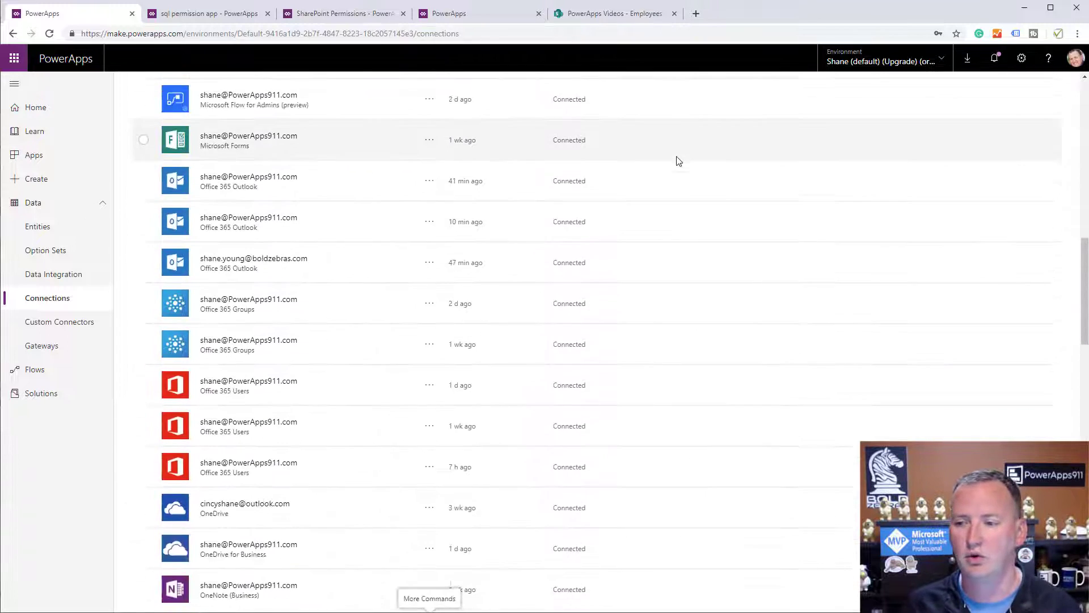
{"action": "scroll", "coordinate": [678, 161], "scroll_direction": "up", "scroll_amount": 10}
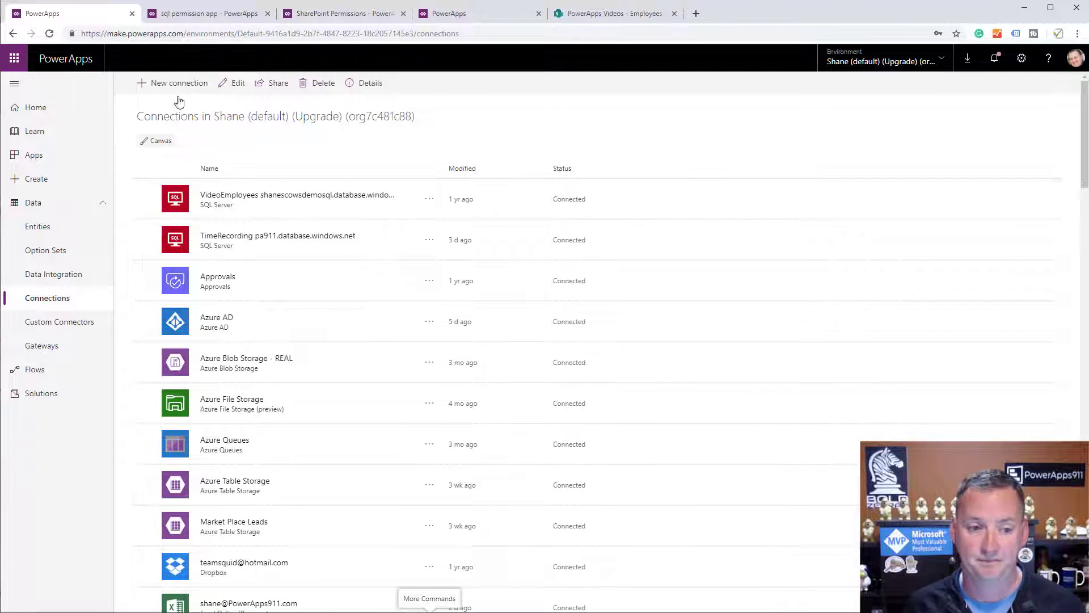
{"action": "left_click", "coordinate": [42, 110]}
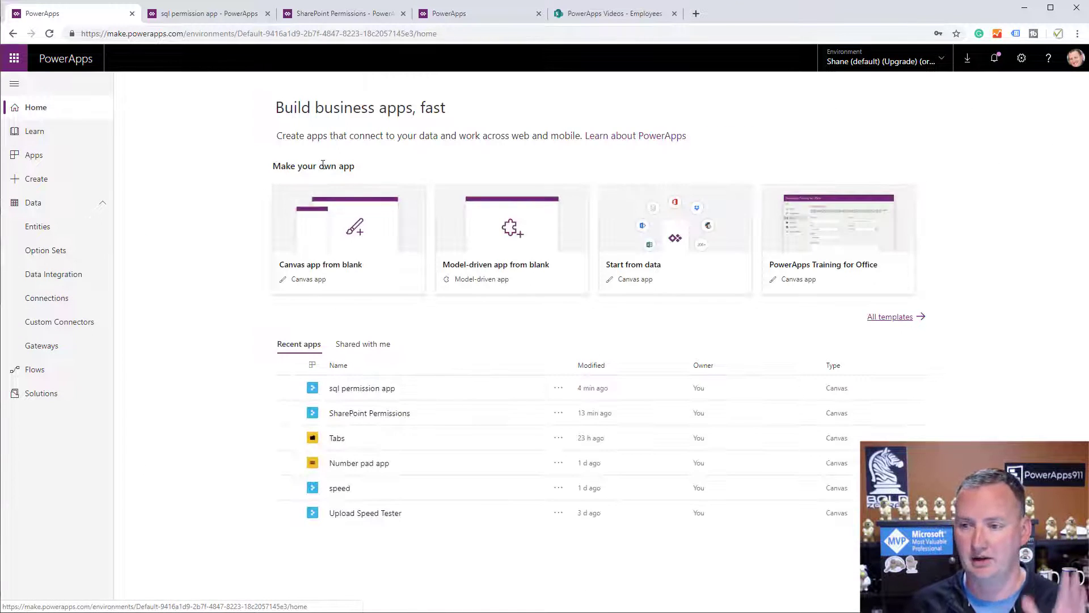
{"action": "left_click", "coordinate": [1021, 59]}
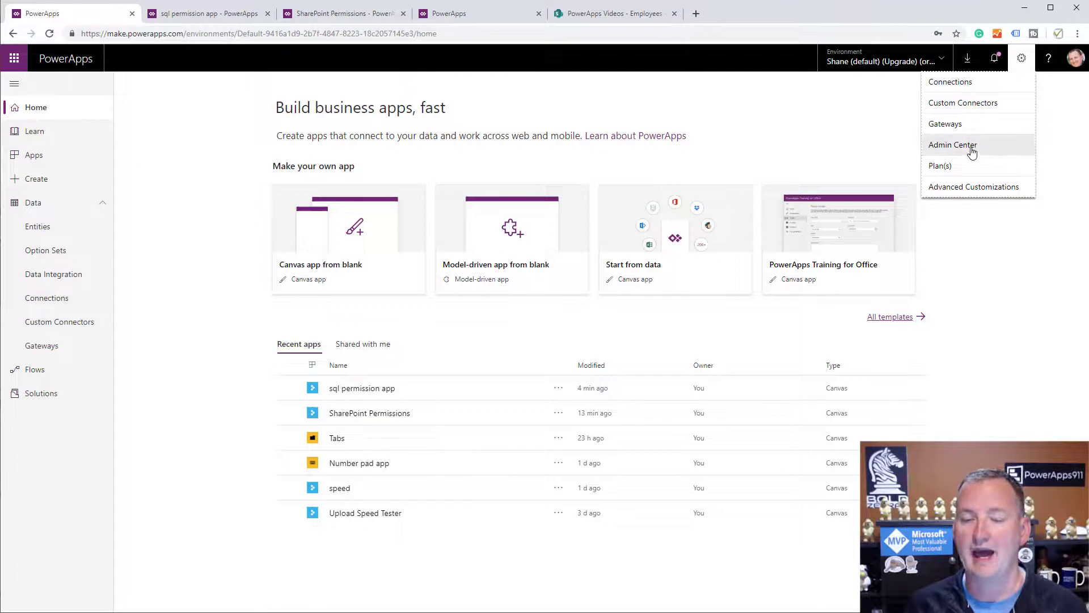
{"action": "left_click", "coordinate": [953, 145]}
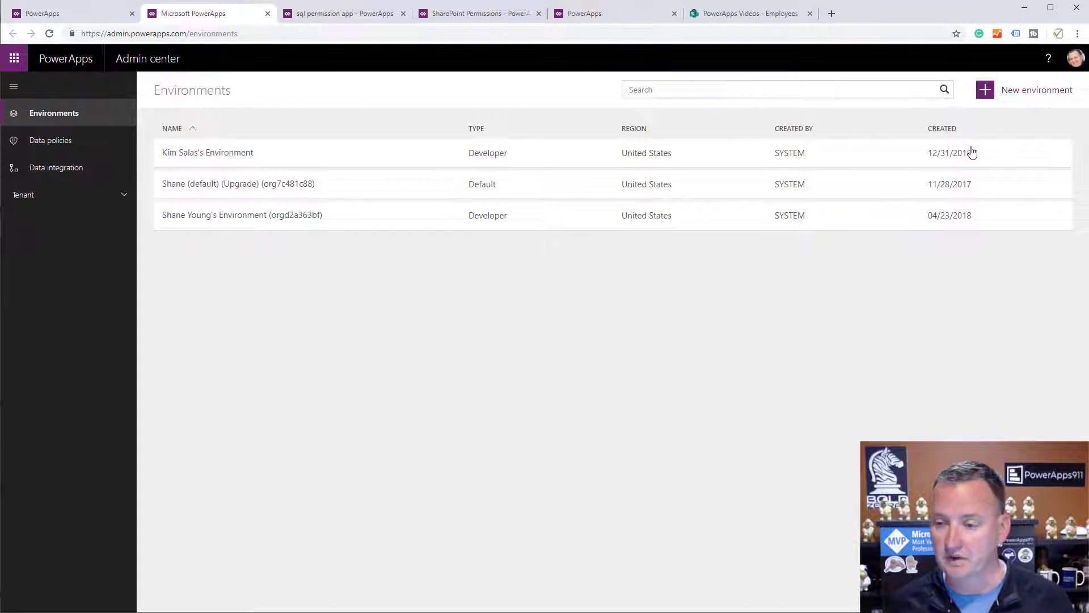
{"action": "left_click", "coordinate": [985, 98]}
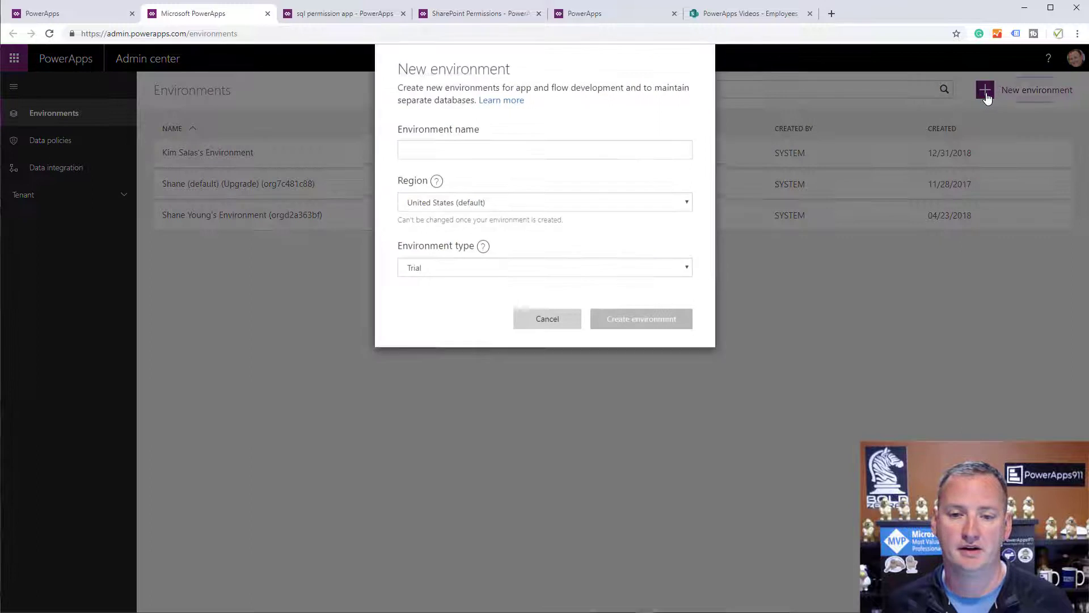
Create a Trial environment named 'Secure' without a database, then refresh the Environments list.
{"action": "left_click", "coordinate": [536, 175]}
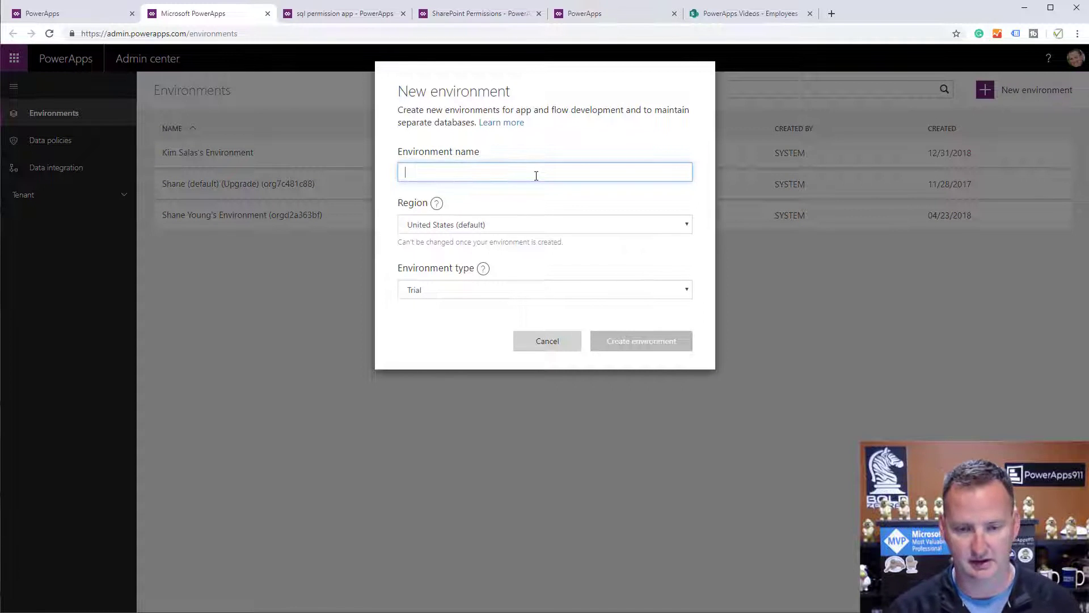
{"action": "type", "text": "Secure"}
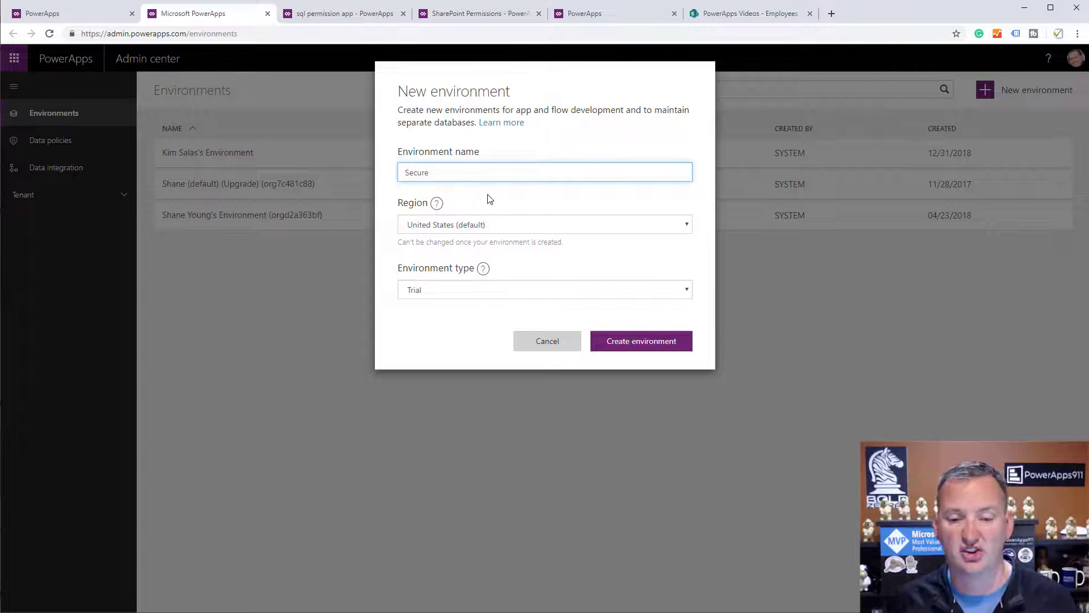
{"action": "left_click", "coordinate": [498, 291]}
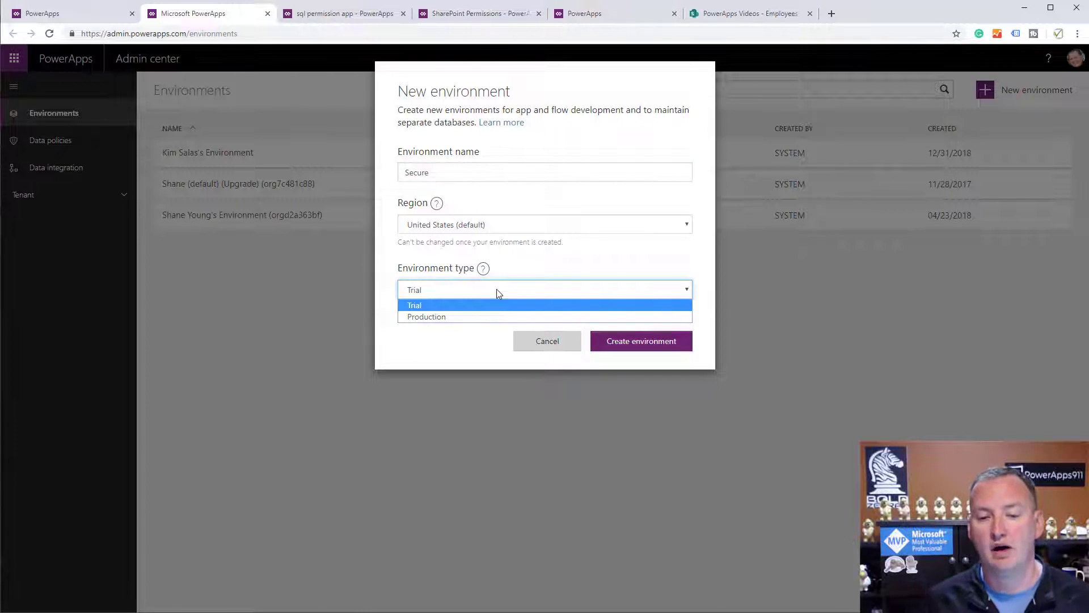
{"action": "left_click", "coordinate": [519, 308]}
{"action": "left_click", "coordinate": [639, 342]}
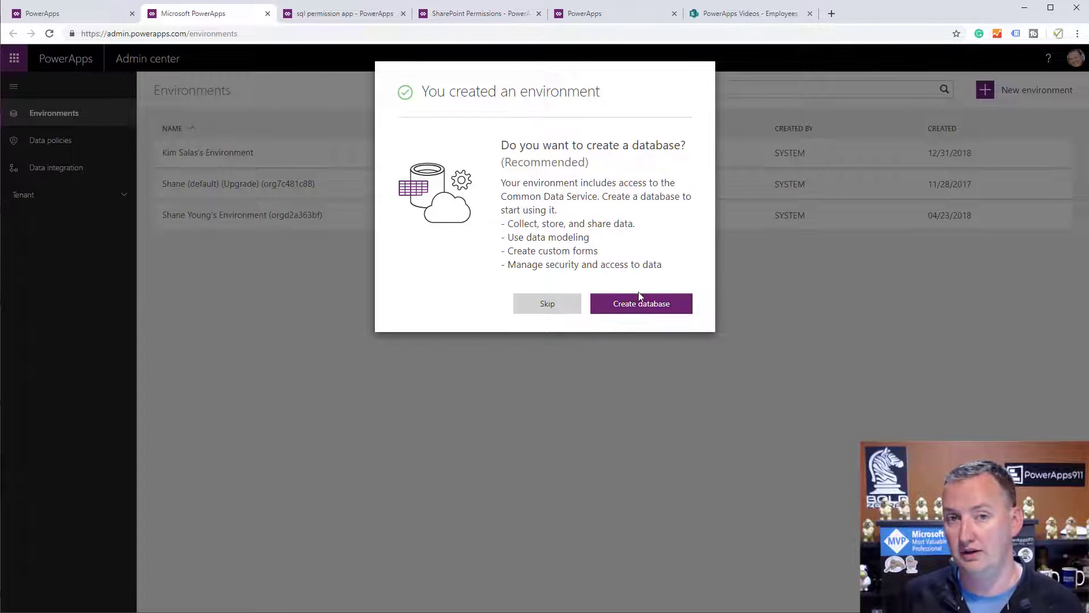
{"action": "left_click", "coordinate": [547, 306]}
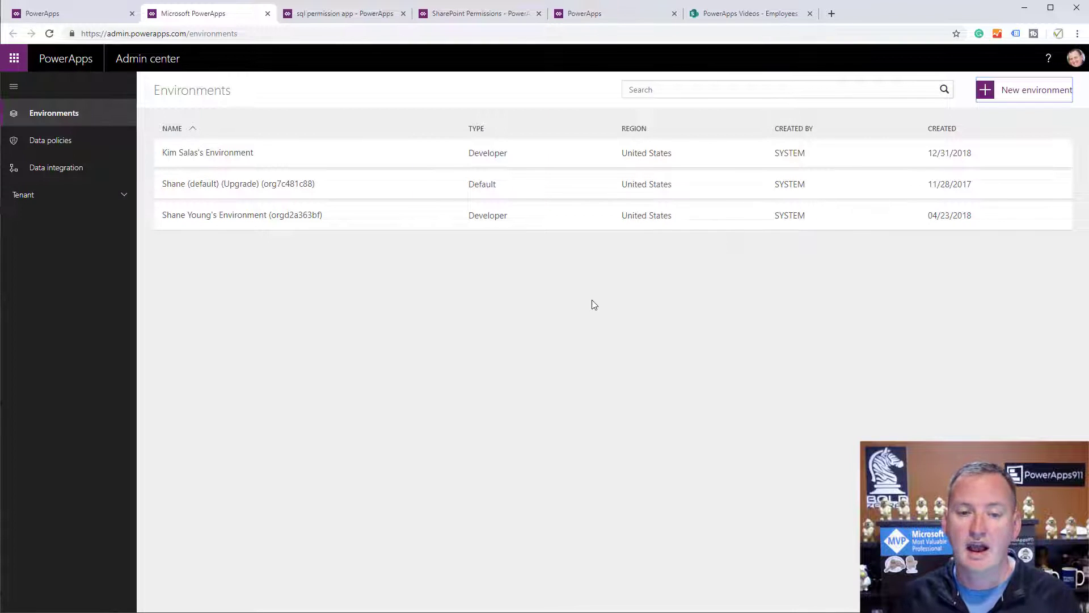
{"action": "left_click", "coordinate": [50, 34]}
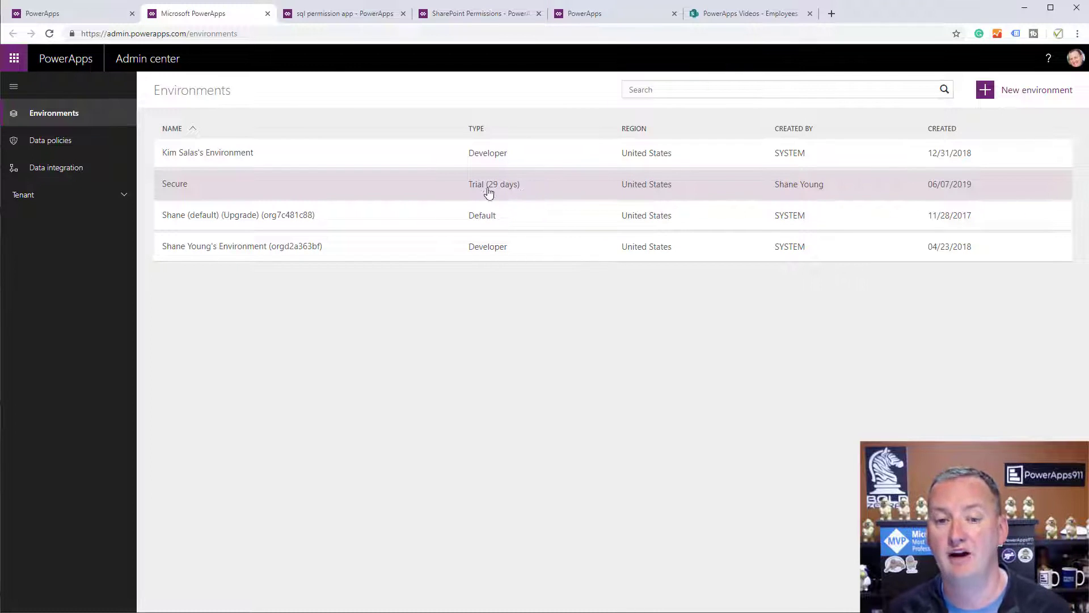
Check who holds the Environment Admin and Environment Maker roles in Secure, then return to PowerApps.
{"action": "left_click", "coordinate": [194, 189]}
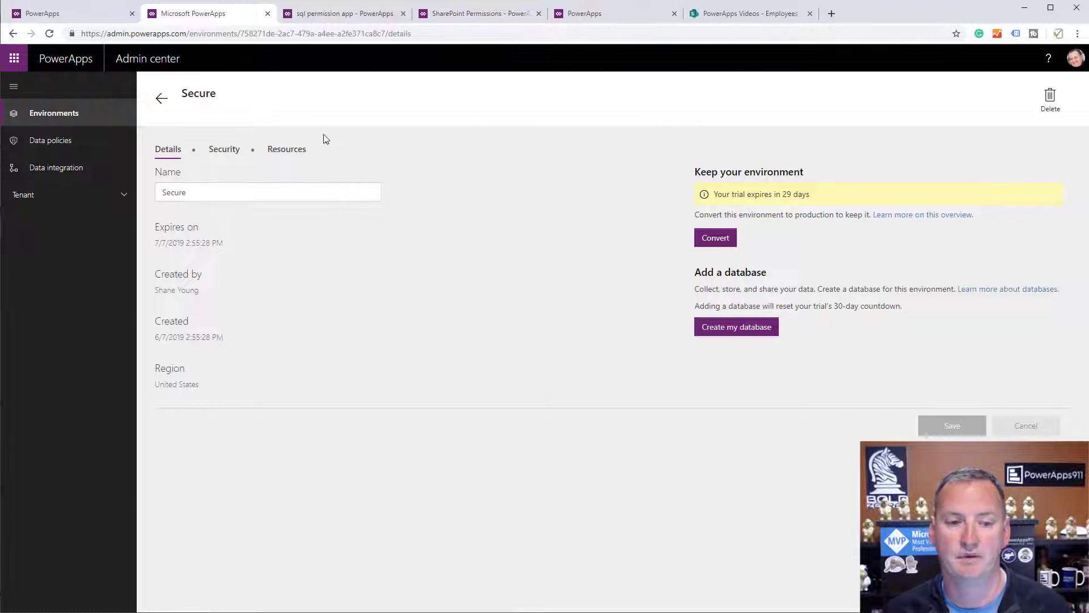
{"action": "left_click", "coordinate": [225, 153]}
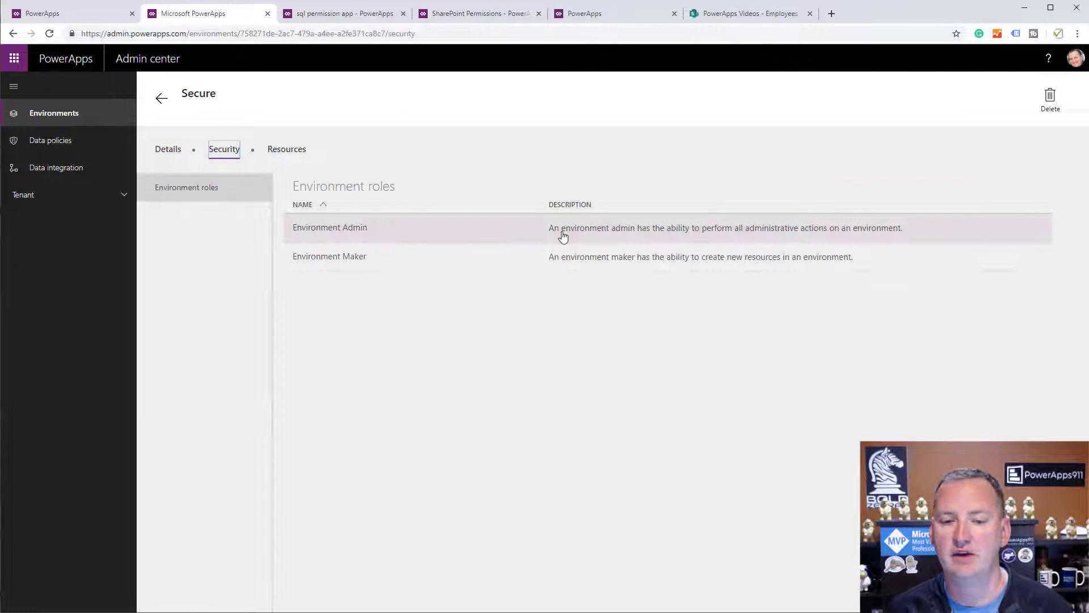
{"action": "left_click", "coordinate": [350, 232]}
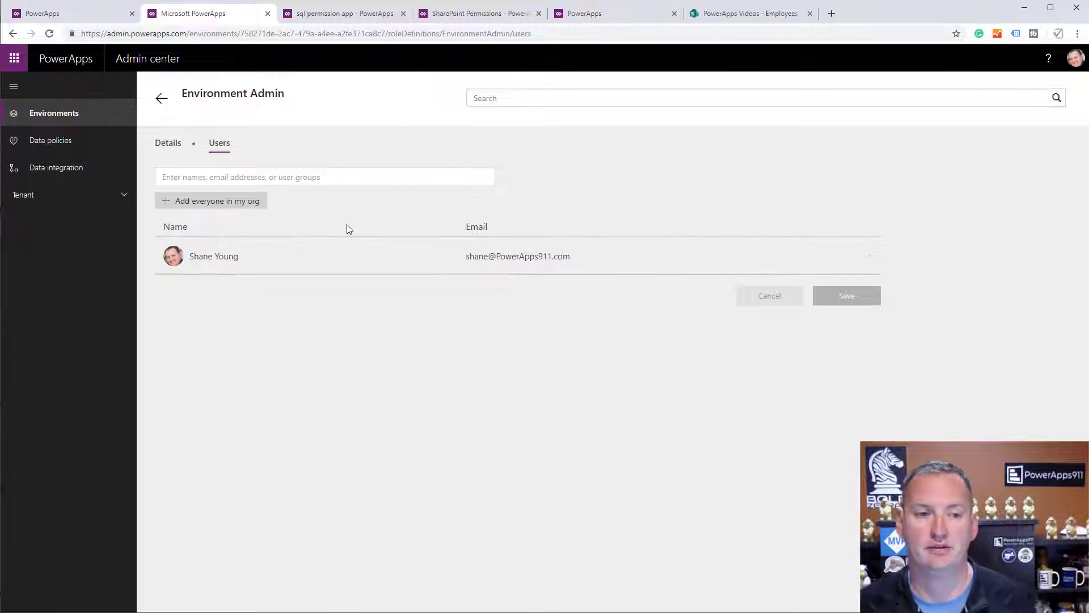
{"action": "left_click", "coordinate": [161, 98]}
{"action": "left_click", "coordinate": [365, 264]}
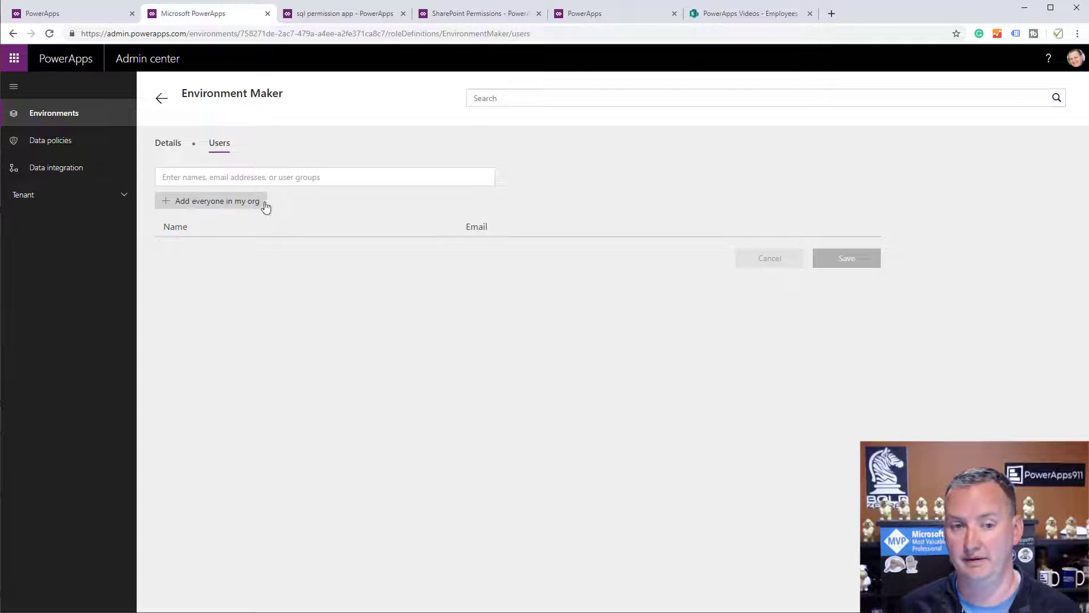
{"action": "left_click", "coordinate": [162, 99]}
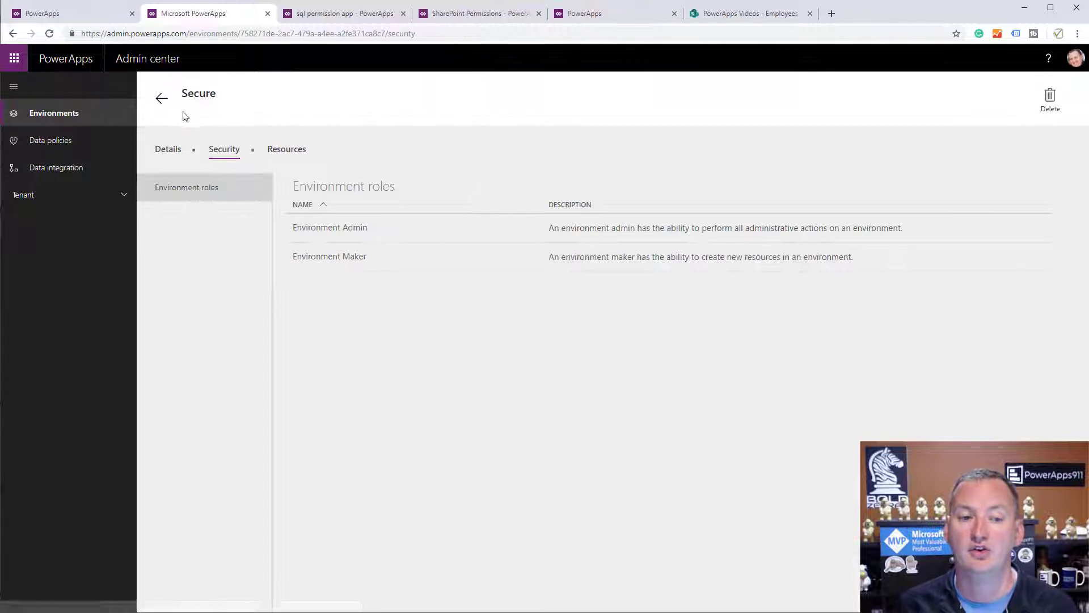
{"action": "left_click", "coordinate": [97, 15]}
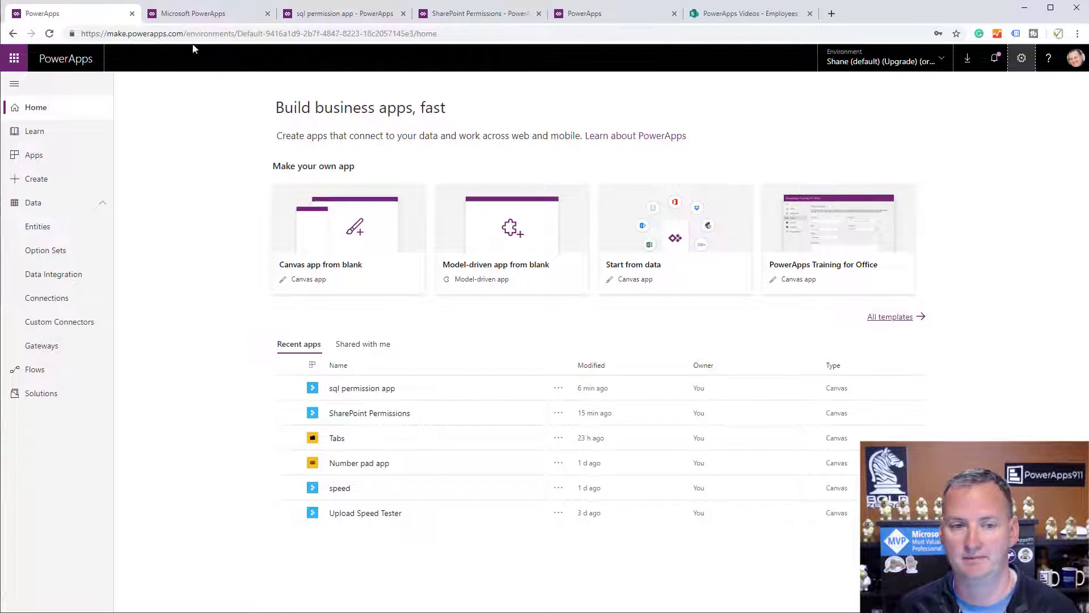
Switch the maker portal to the Secure environment and create a new canvas app there.
{"action": "left_click", "coordinate": [50, 34]}
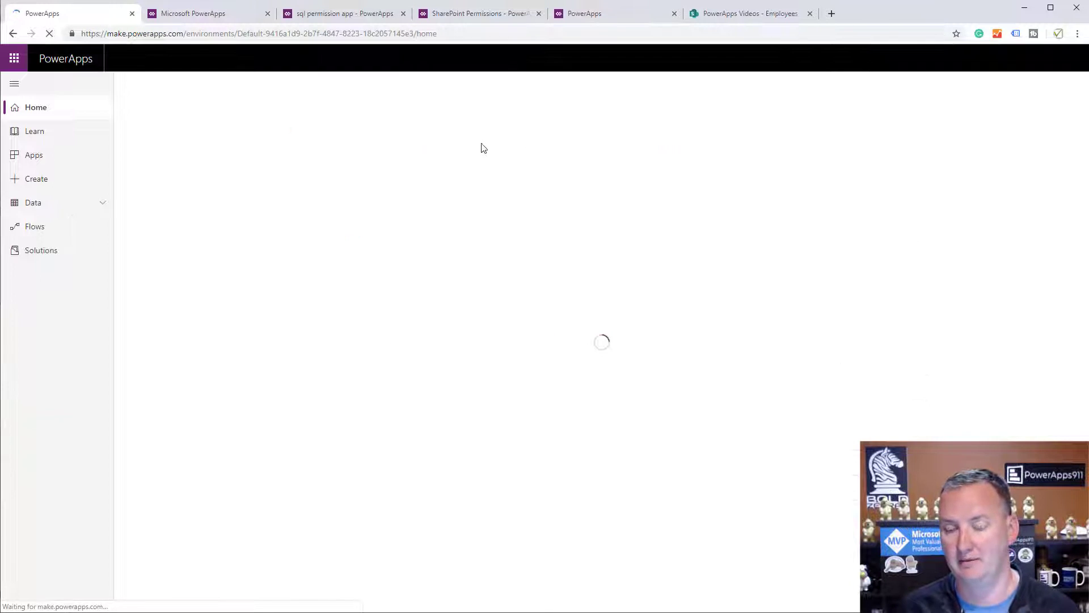
{"action": "left_click", "coordinate": [945, 63]}
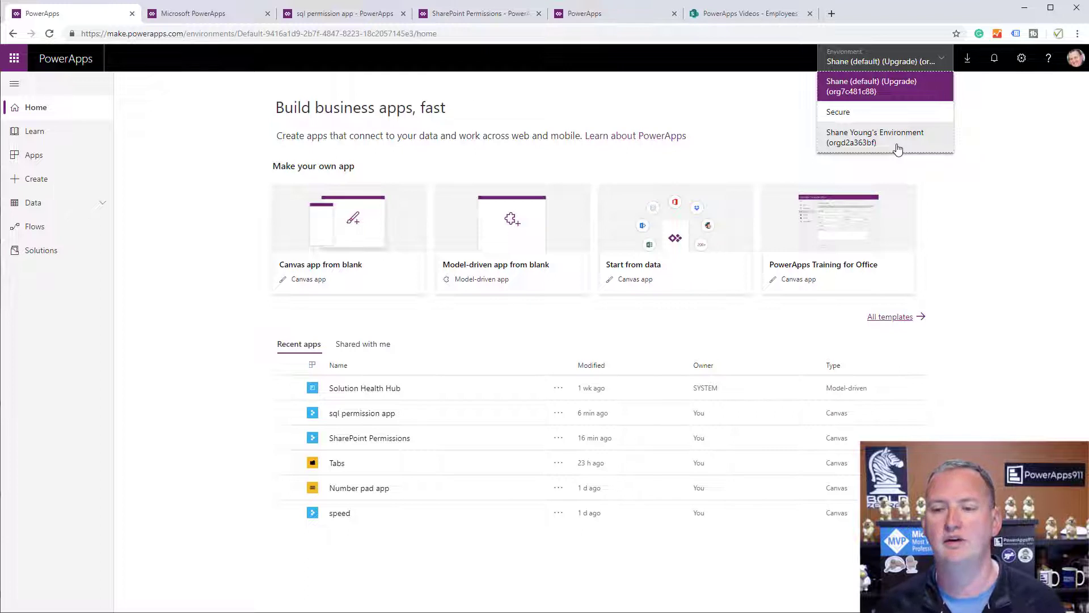
{"action": "left_click", "coordinate": [868, 115]}
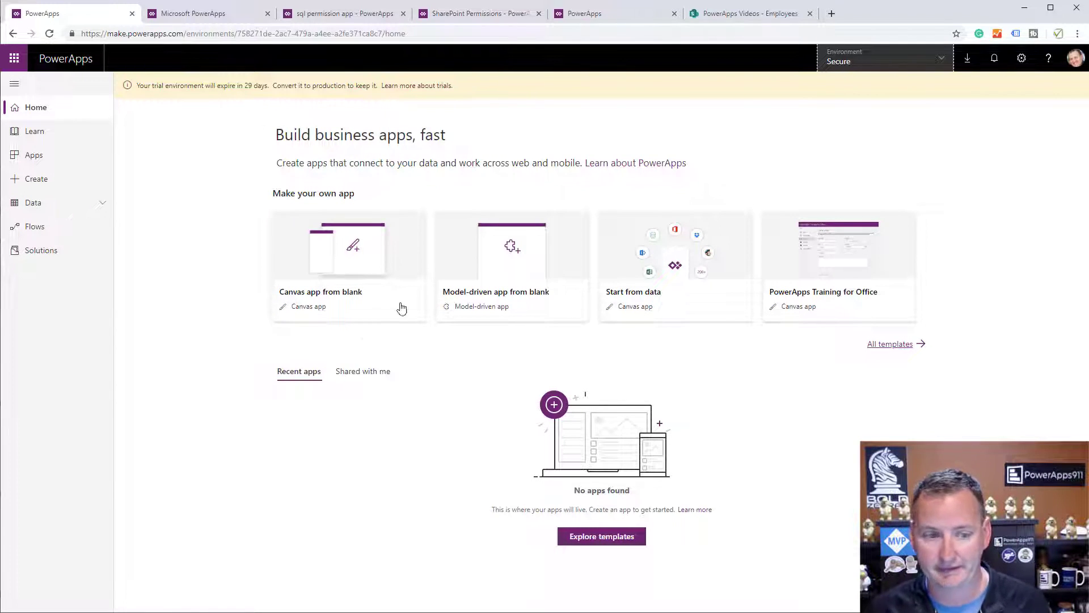
{"action": "left_click", "coordinate": [41, 160]}
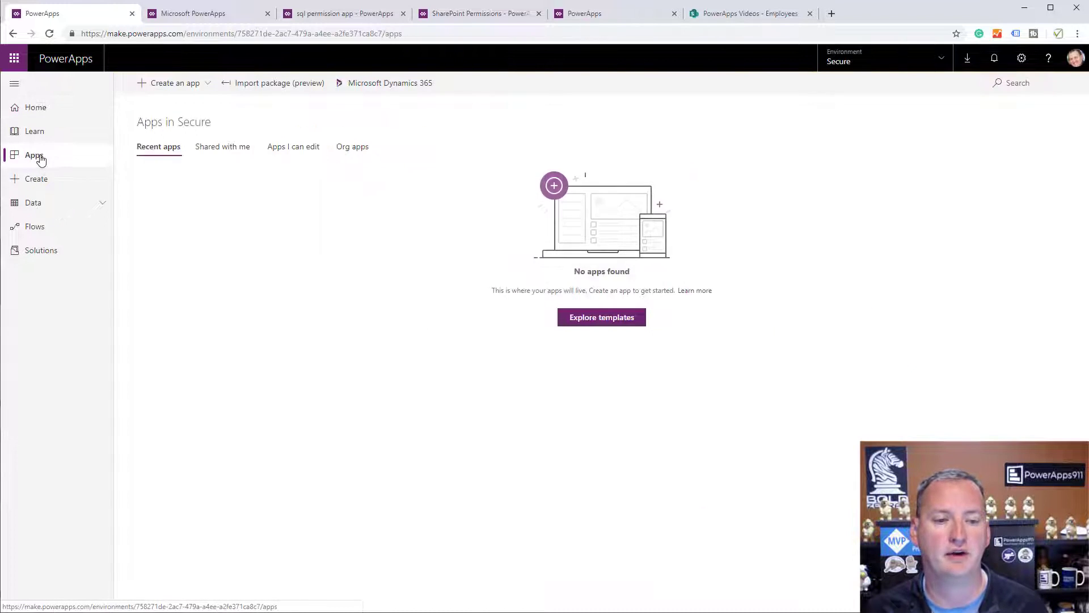
{"action": "left_click", "coordinate": [188, 86]}
{"action": "left_click", "coordinate": [166, 106]}
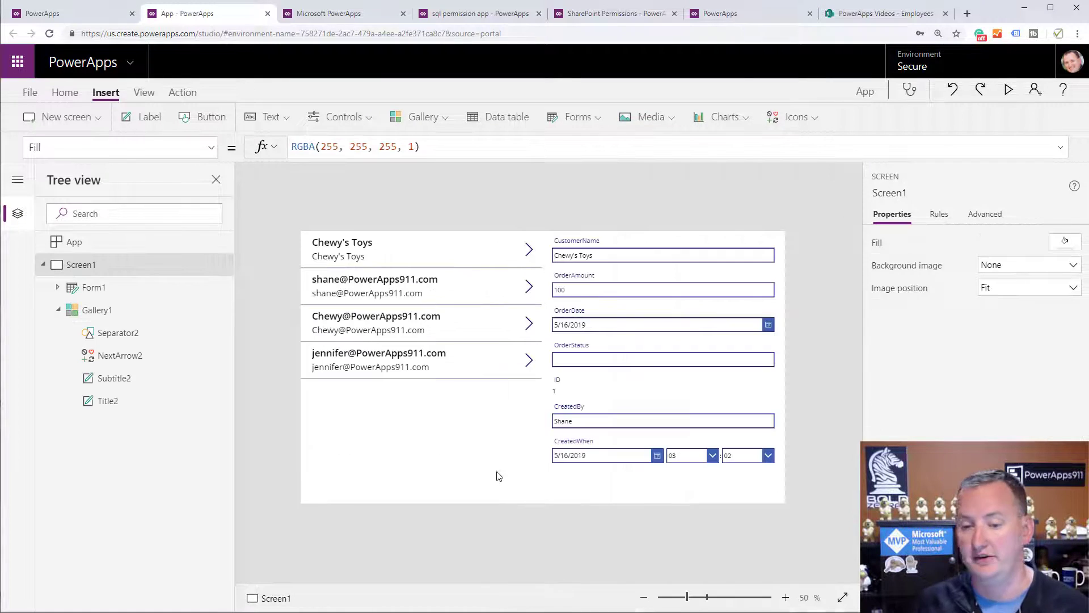
Confirm Gallery1 uses the [dbo].[Test] SQL Server data source, then open App settings.
{"action": "left_click", "coordinate": [453, 395]}
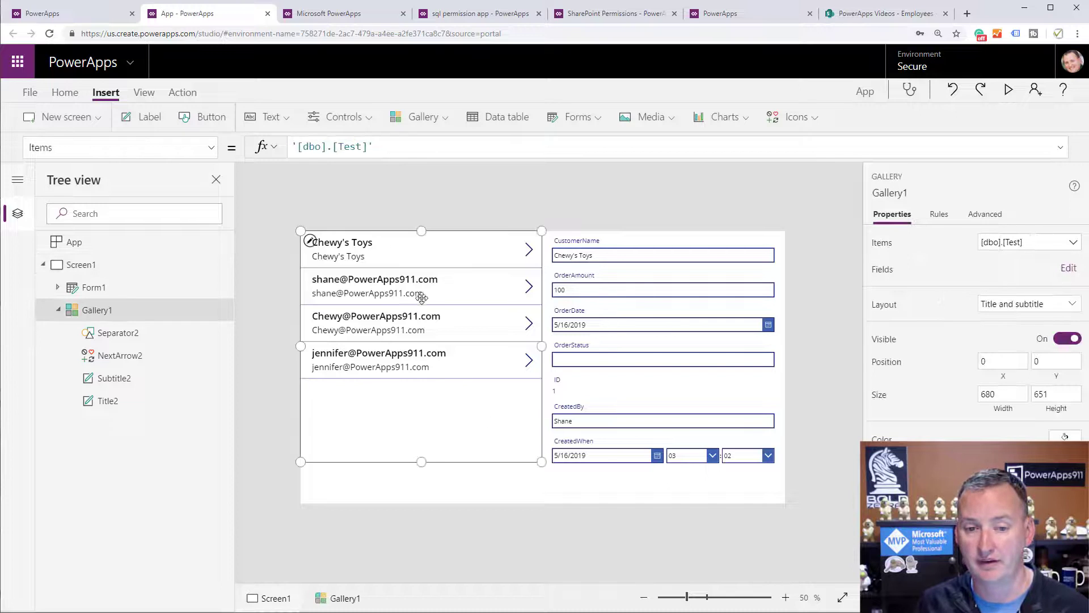
{"action": "left_click", "coordinate": [143, 93]}
{"action": "left_click", "coordinate": [65, 117]}
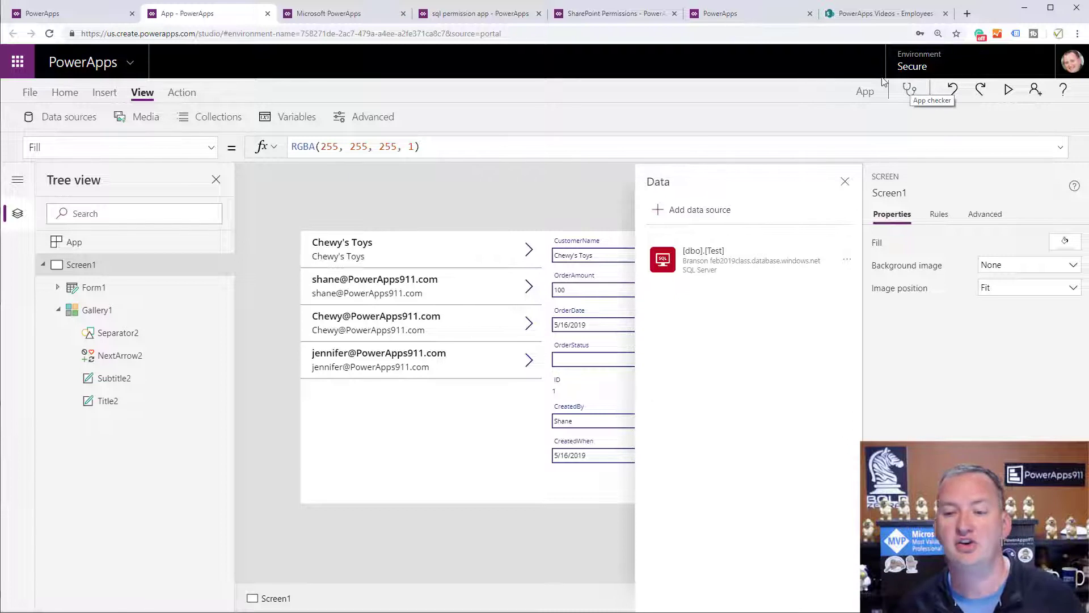
{"action": "left_click", "coordinate": [845, 181]}
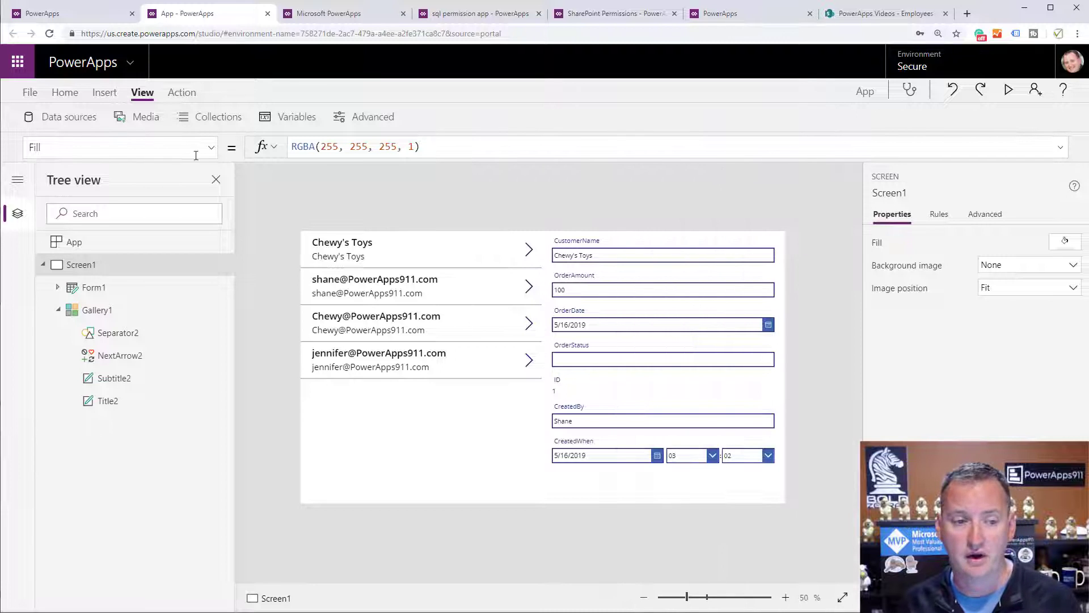
{"action": "left_click", "coordinate": [29, 93]}
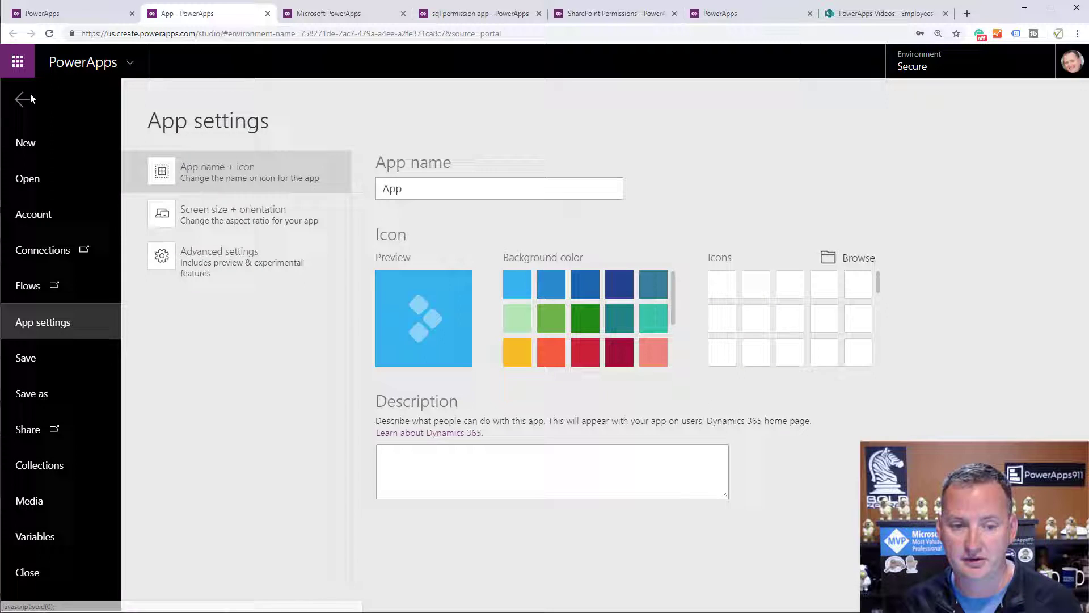
Rename the app to 'secure app' and save it.
{"action": "double_click", "coordinate": [444, 189]}
{"action": "type", "text": "secure app"}
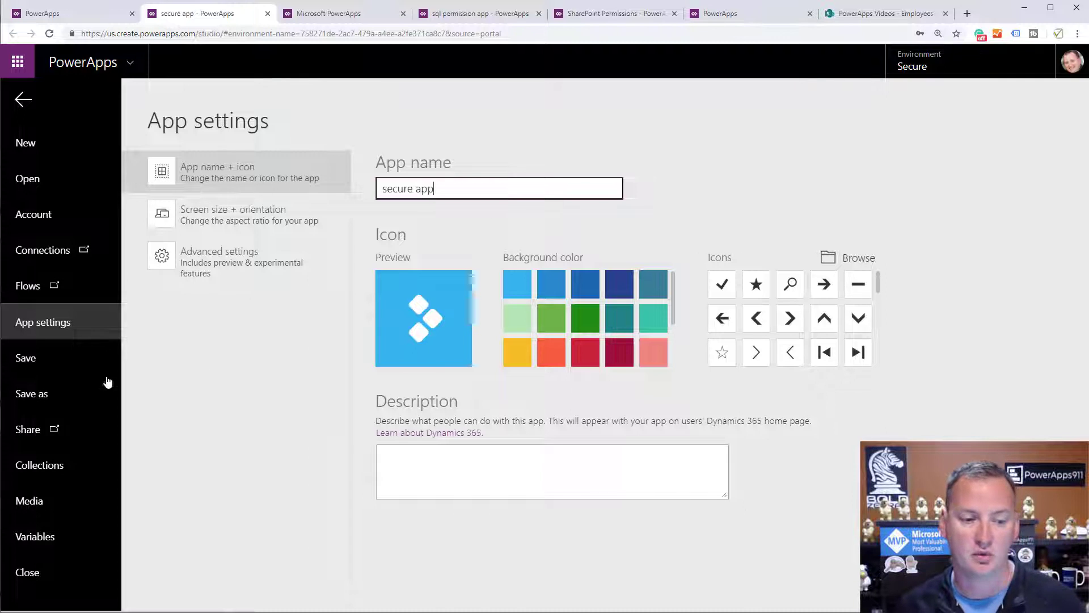
{"action": "left_click", "coordinate": [63, 362]}
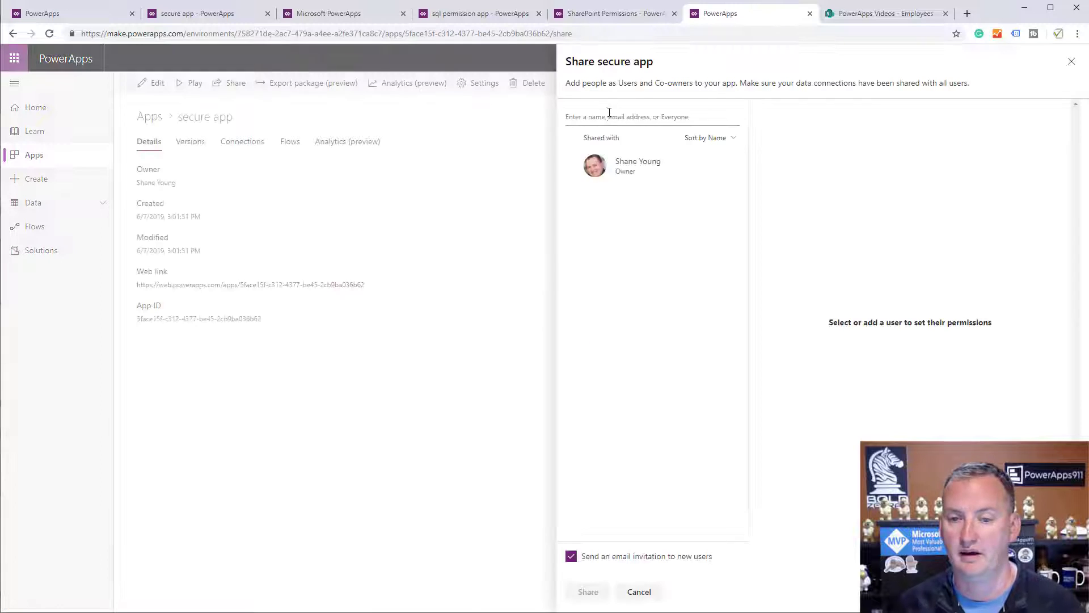
Share the app with the searched-for user as a User, sending an email invitation.
{"action": "left_click", "coordinate": [610, 117]}
{"action": "type", "text": "chewy"}
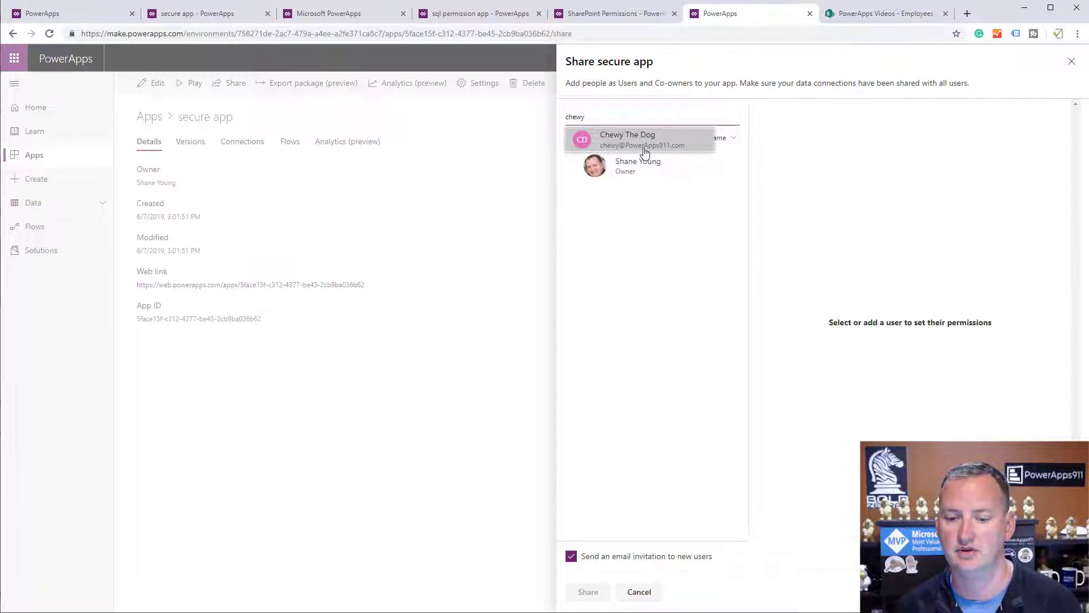
{"action": "left_click", "coordinate": [642, 145]}
{"action": "left_click", "coordinate": [602, 595]}
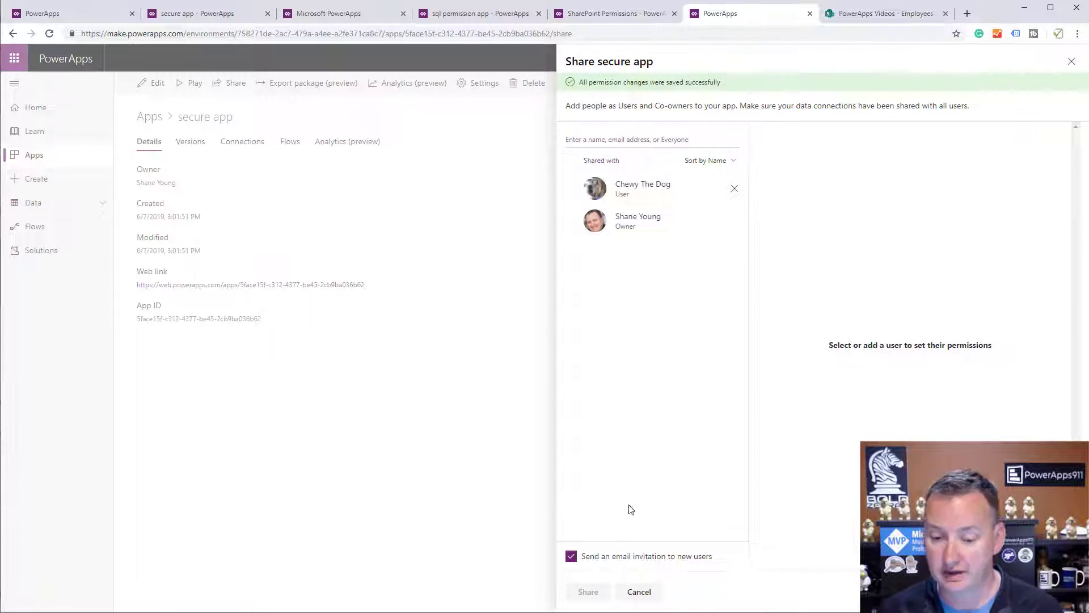
{"action": "left_click", "coordinate": [639, 591]}
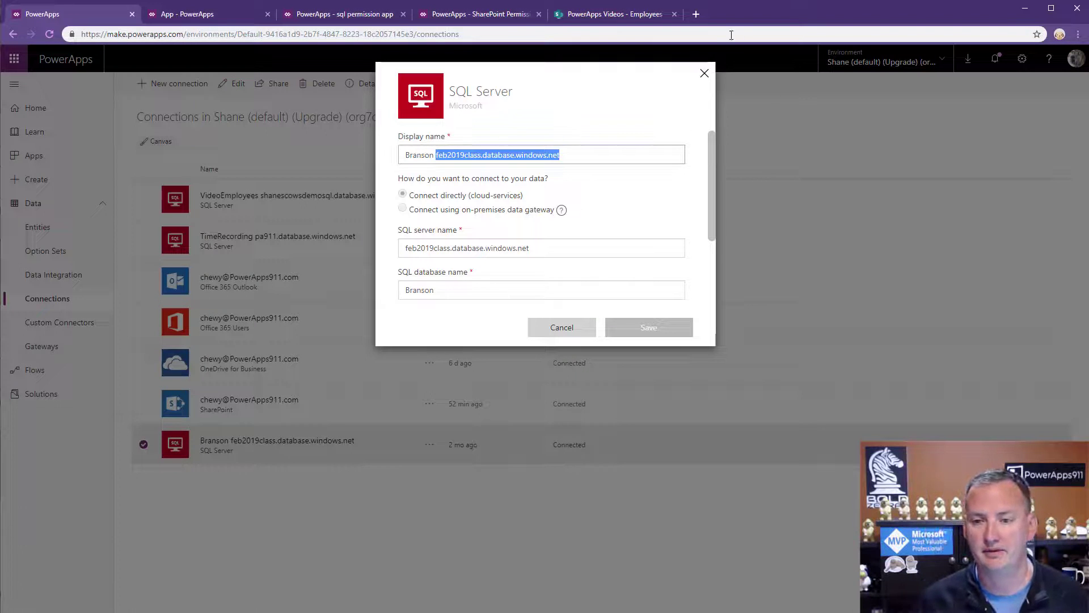
Close the SQL Server connection dialog and open Outlook in a new browser tab.
{"action": "left_click", "coordinate": [704, 73]}
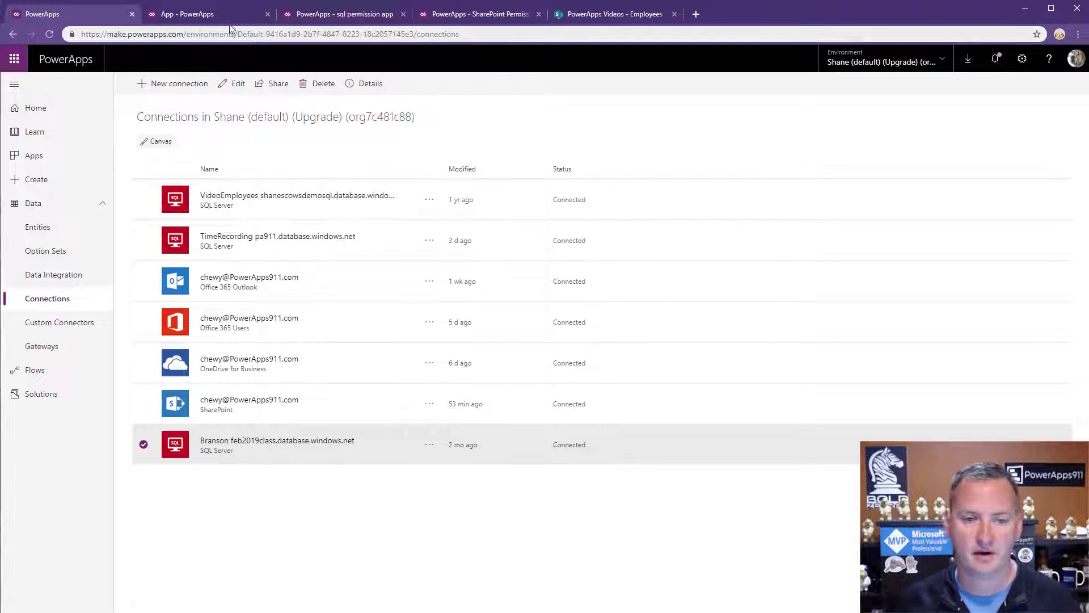
{"action": "left_click", "coordinate": [701, 12]}
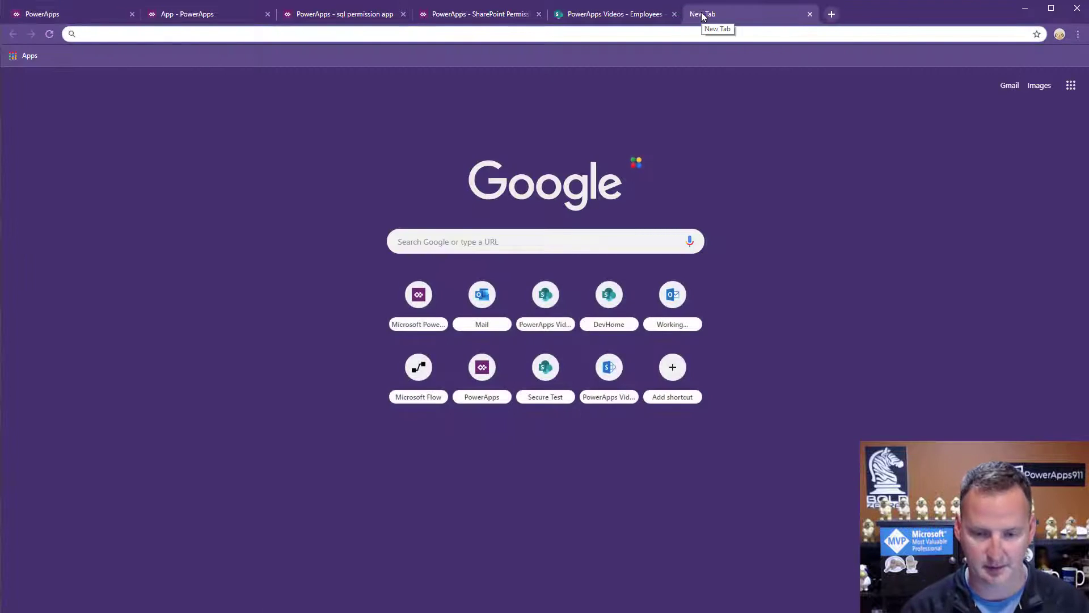
{"action": "type", "text": "out"}
{"action": "key", "text": "Return"}
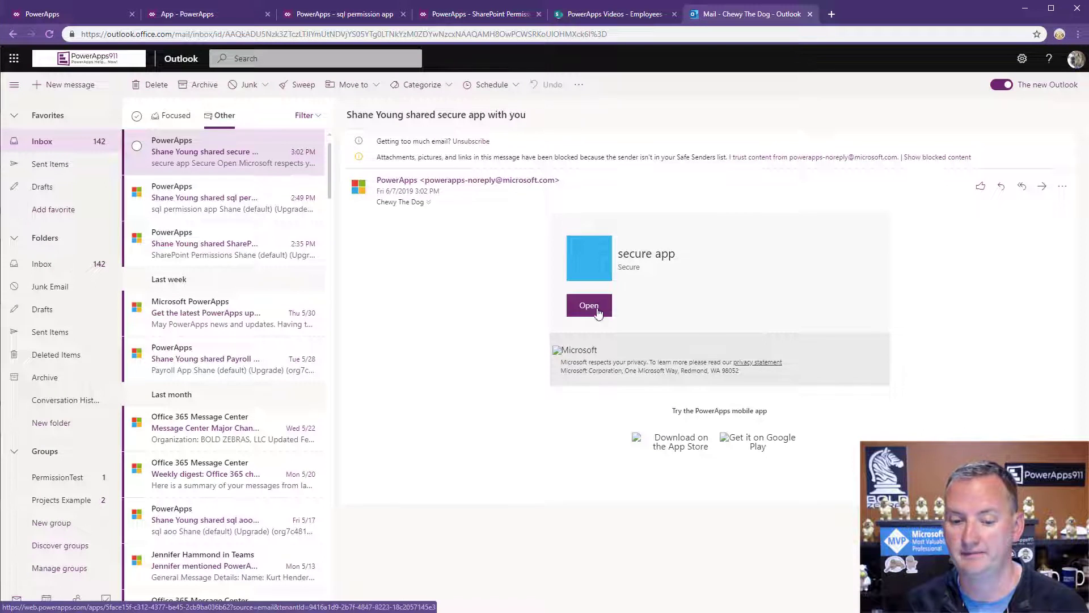
Launch the shared secure app from the invitation email and allow its SQL Server connection.
{"action": "left_click", "coordinate": [596, 310]}
{"action": "left_click", "coordinate": [564, 444]}
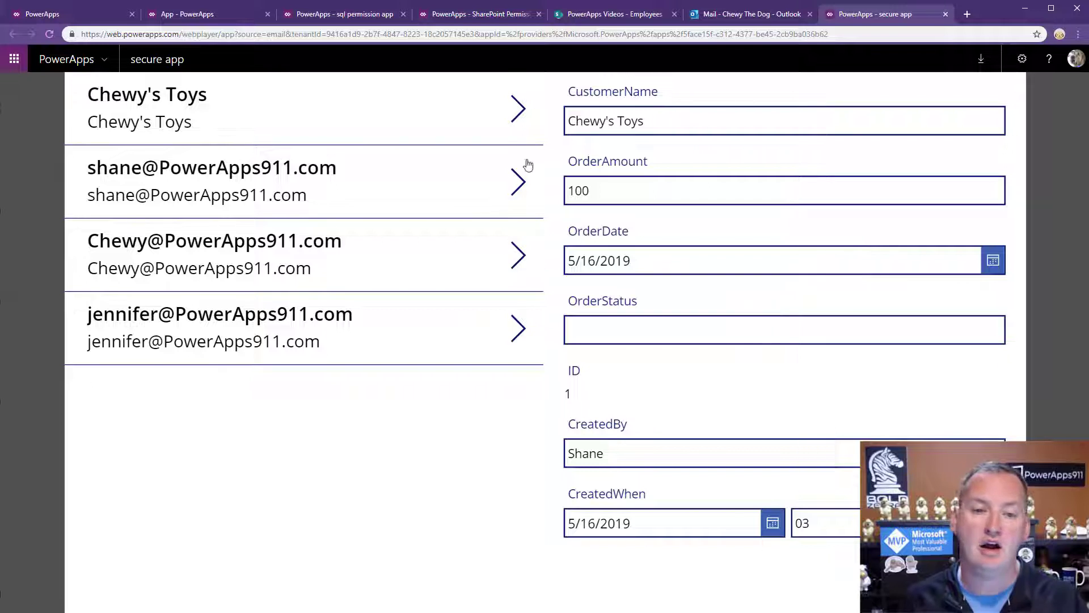
{"action": "left_click", "coordinate": [199, 16]}
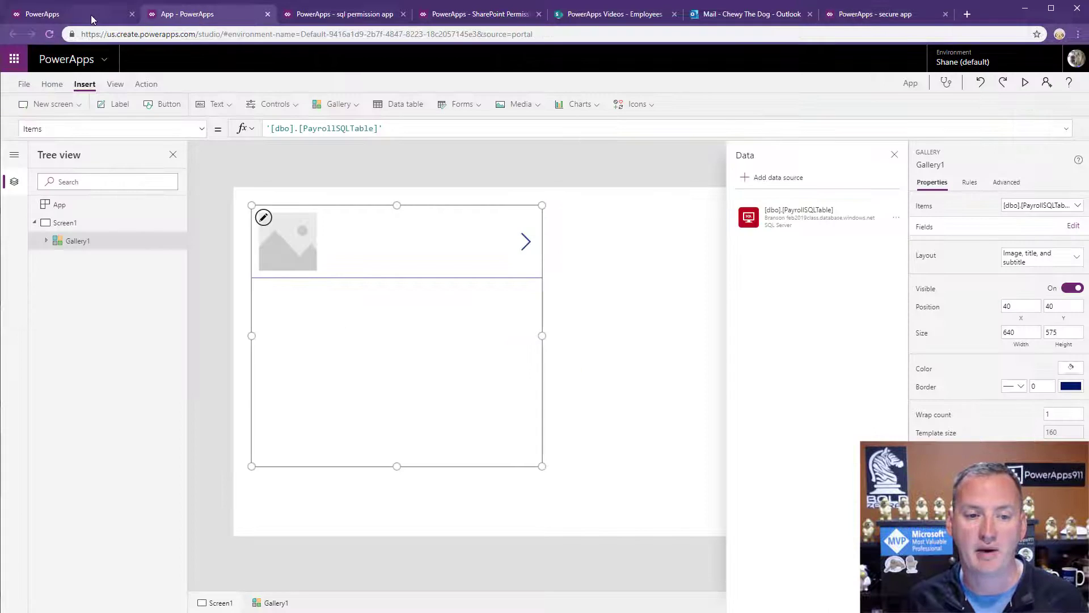
{"action": "left_click", "coordinate": [90, 15]}
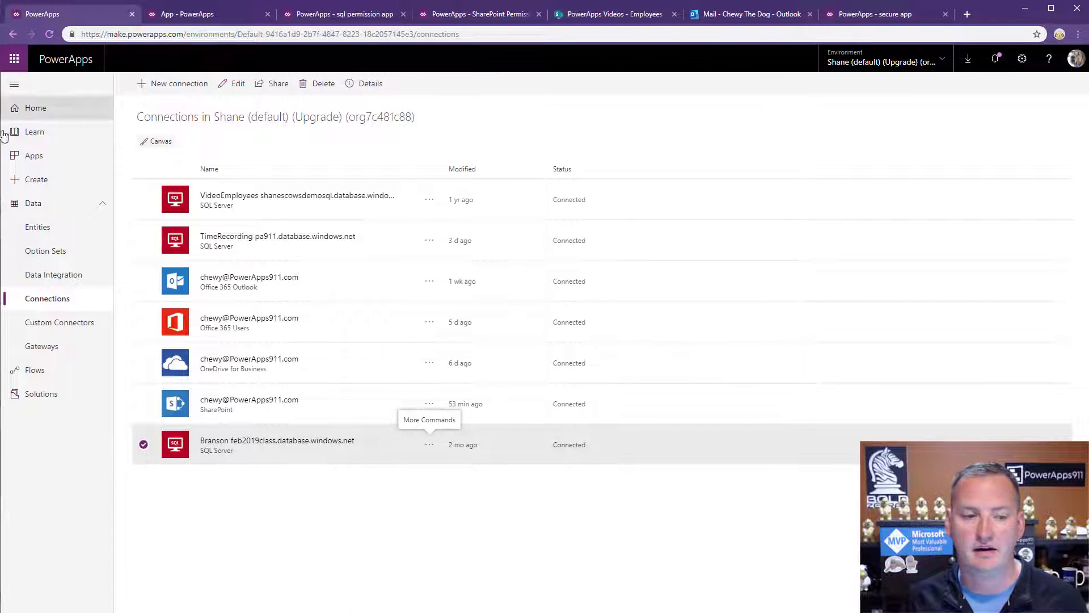
As the invited user, check the accessible environments and connections, then return to the maker's window.
{"action": "left_click", "coordinate": [50, 112]}
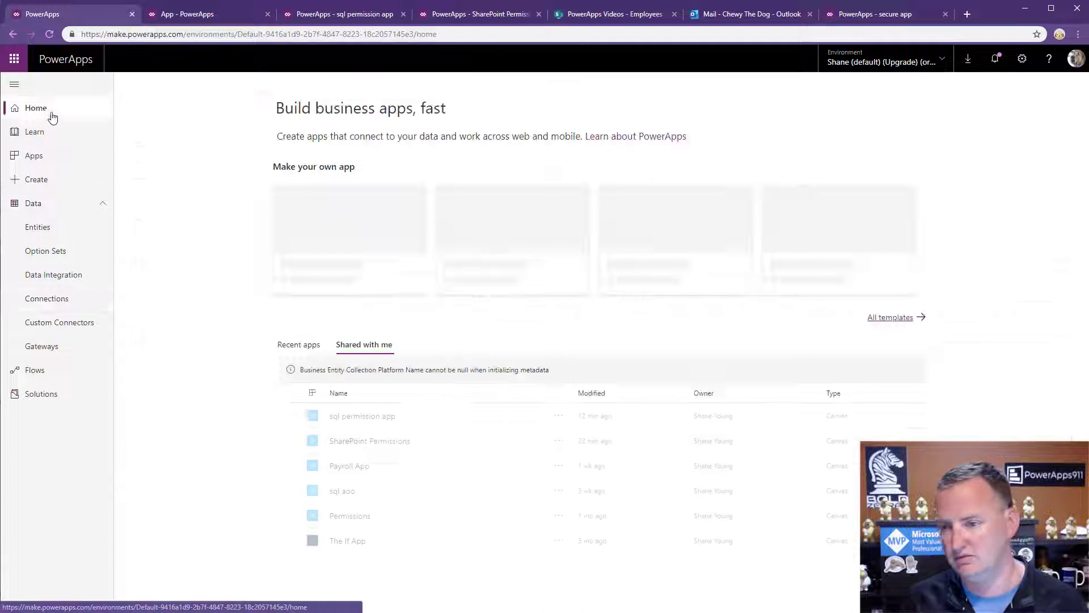
{"action": "left_click", "coordinate": [941, 60]}
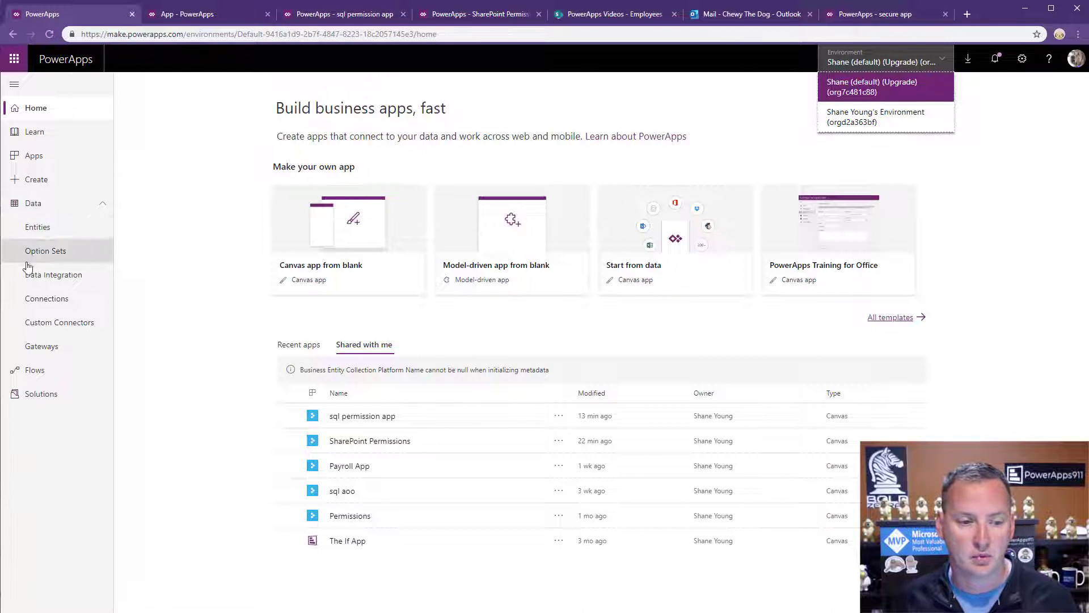
{"action": "left_click", "coordinate": [48, 298]}
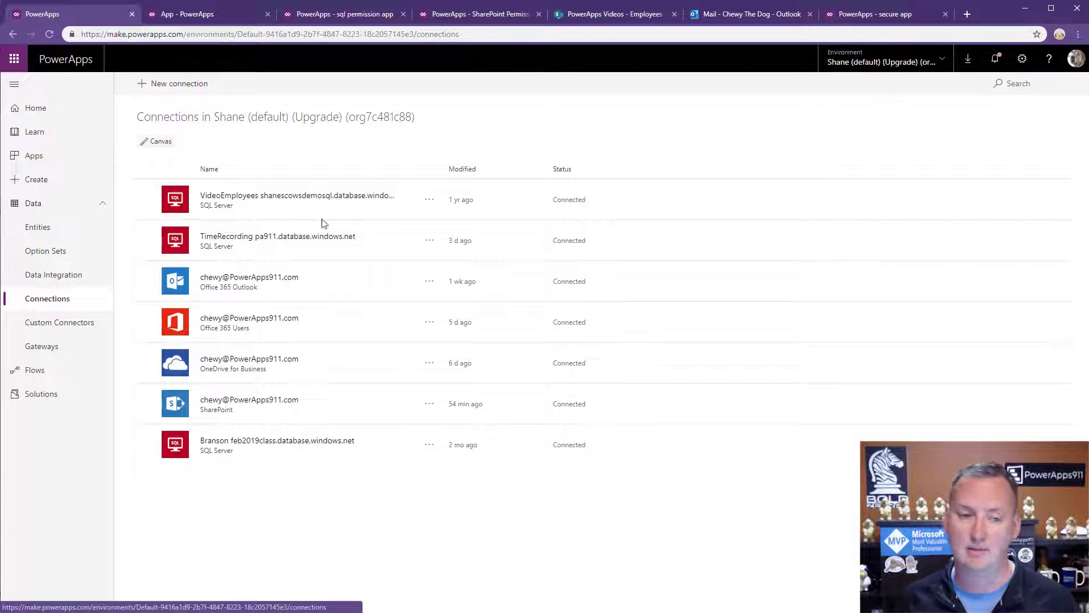
{"action": "key", "text": "alt+Tab"}
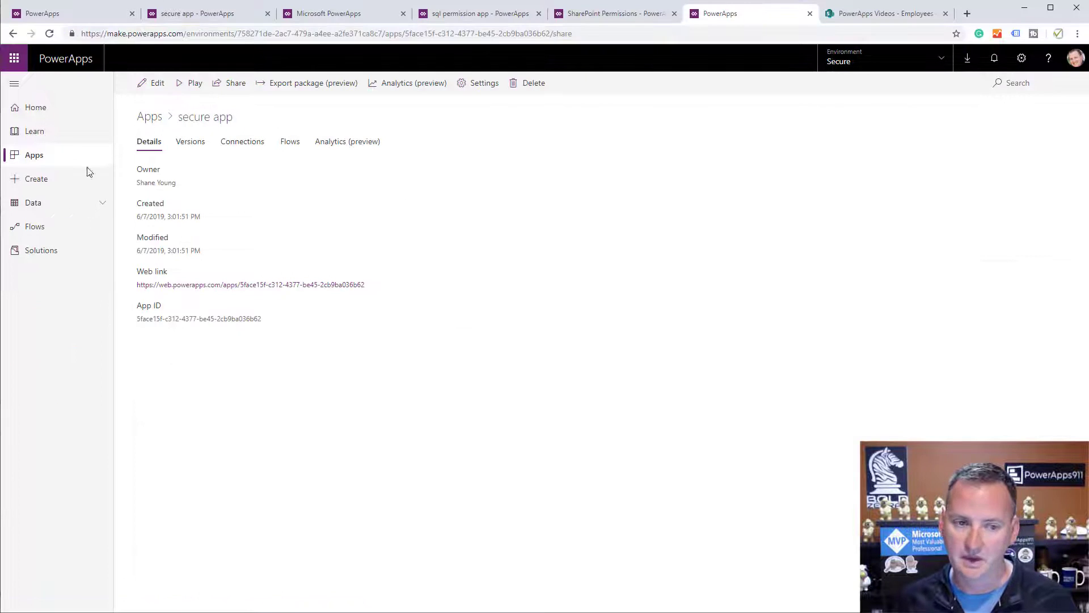
Switch from the Secure to the default environment and list its connections.
{"action": "left_click", "coordinate": [37, 210]}
{"action": "left_click", "coordinate": [66, 252]}
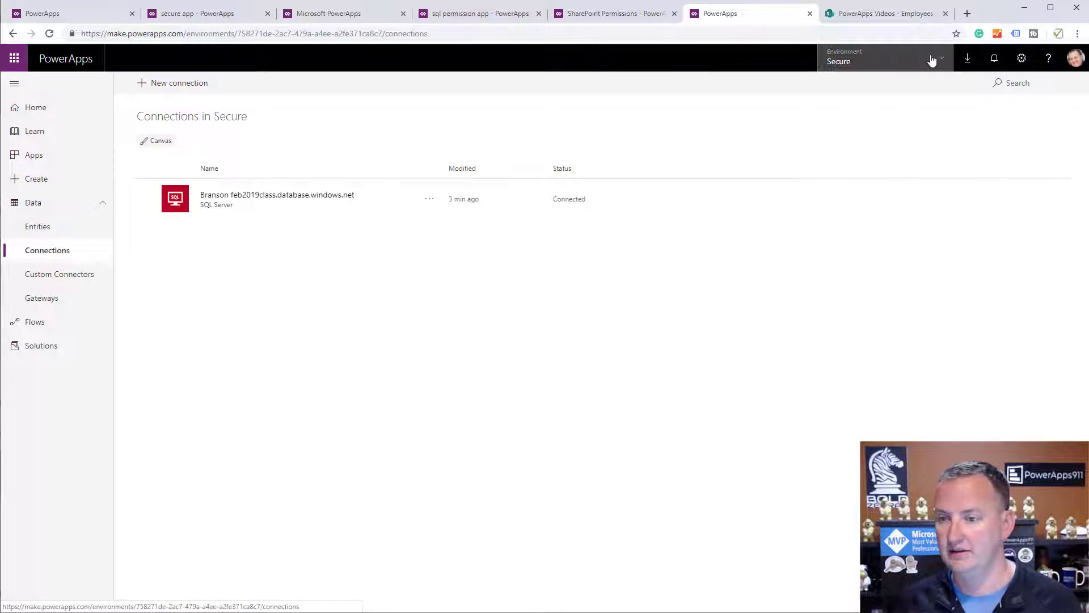
{"action": "left_click", "coordinate": [885, 57]}
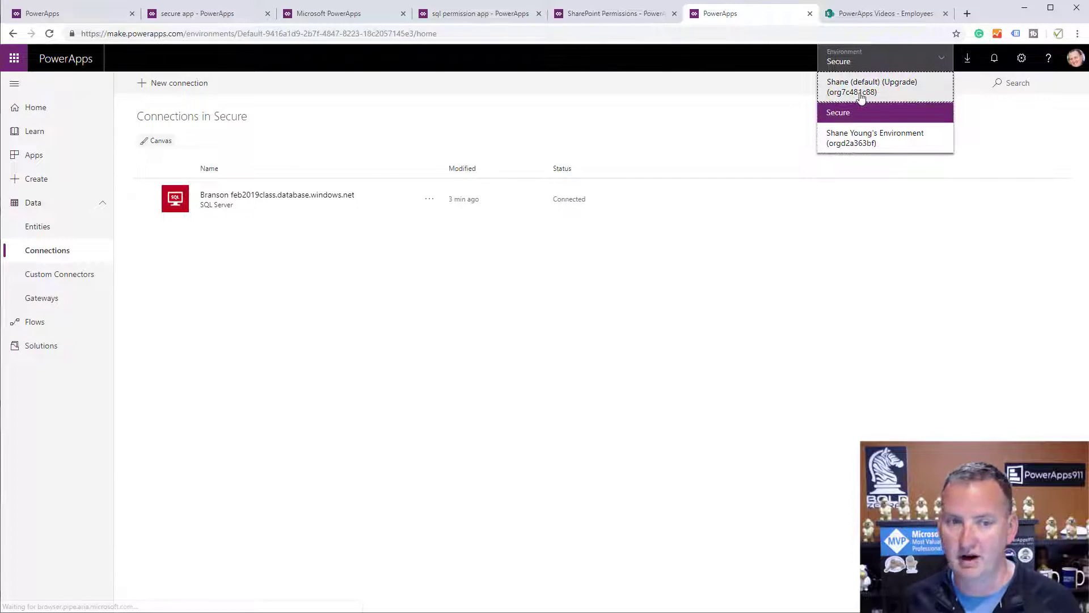
{"action": "left_click", "coordinate": [860, 96]}
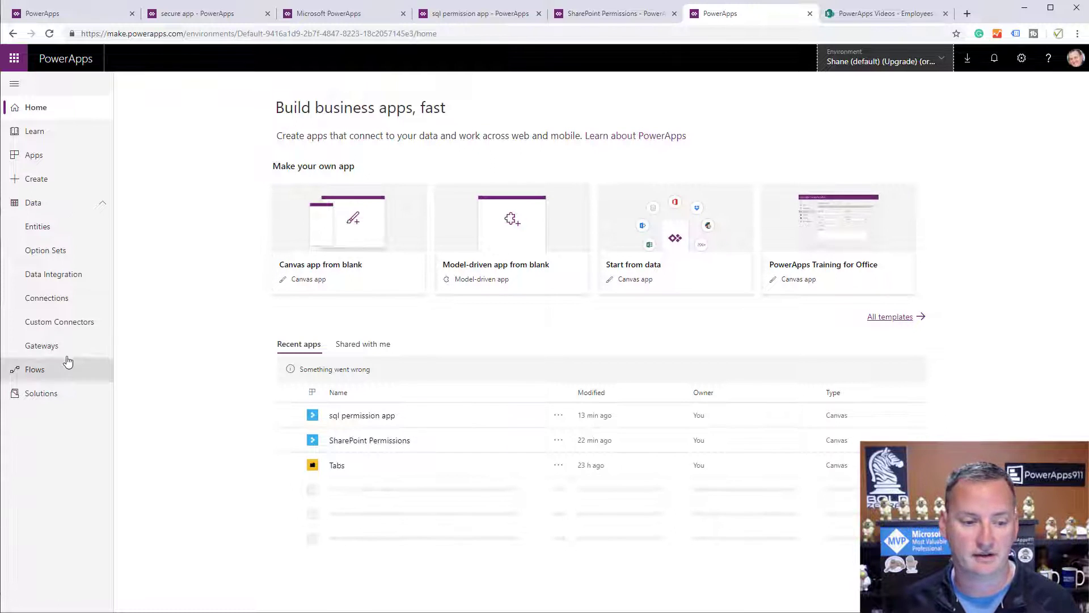
{"action": "left_click", "coordinate": [54, 303]}
{"action": "scroll", "coordinate": [352, 372], "scroll_direction": "down", "scroll_amount": 10}
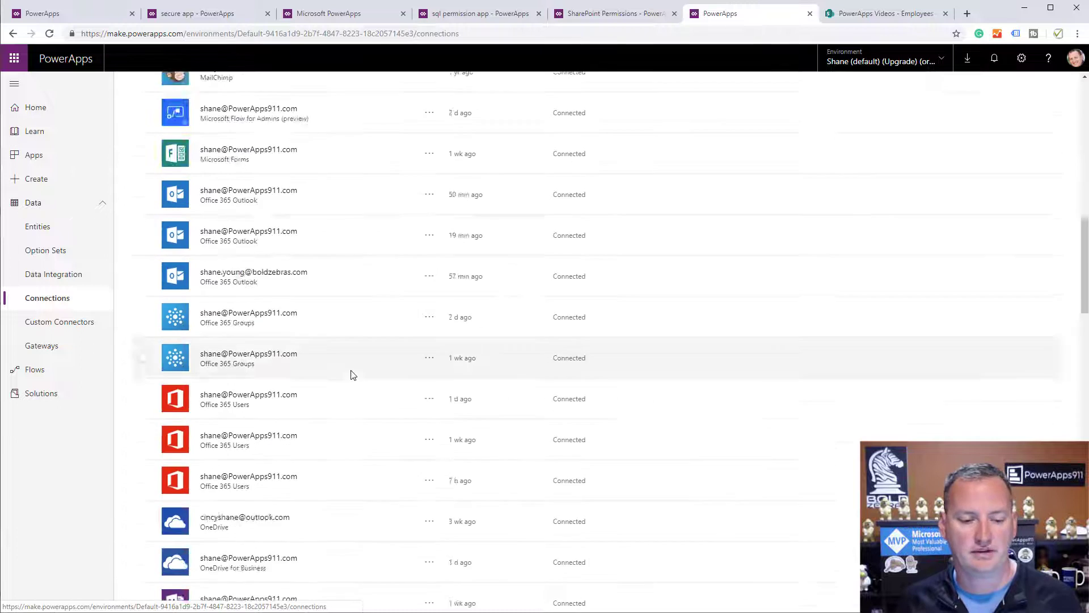
{"action": "scroll", "coordinate": [330, 377], "scroll_direction": "down", "scroll_amount": 7}
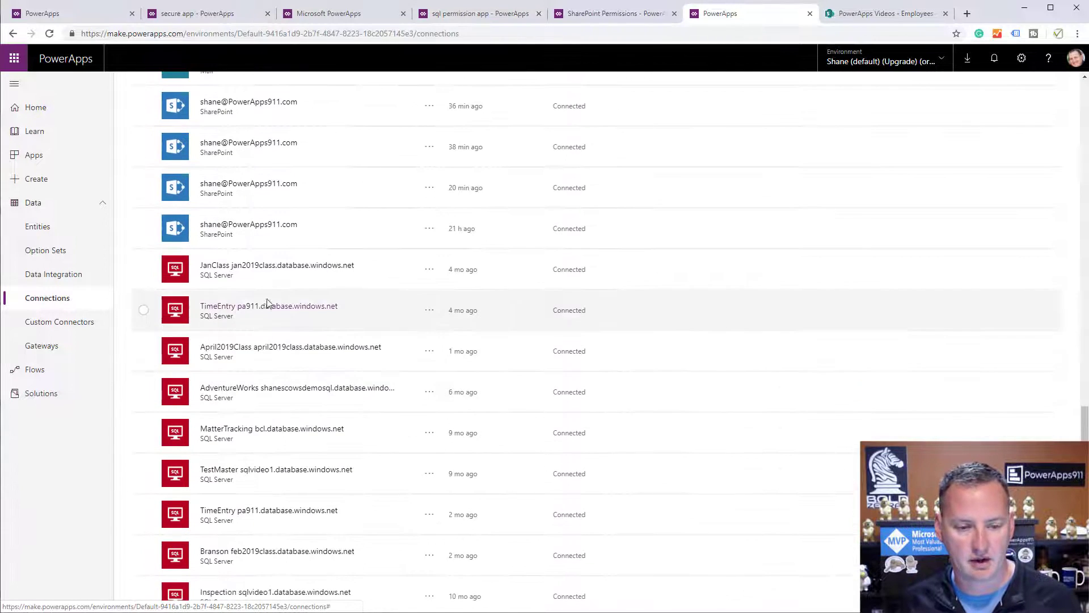
{"action": "scroll", "coordinate": [233, 349], "scroll_direction": "down", "scroll_amount": 2}
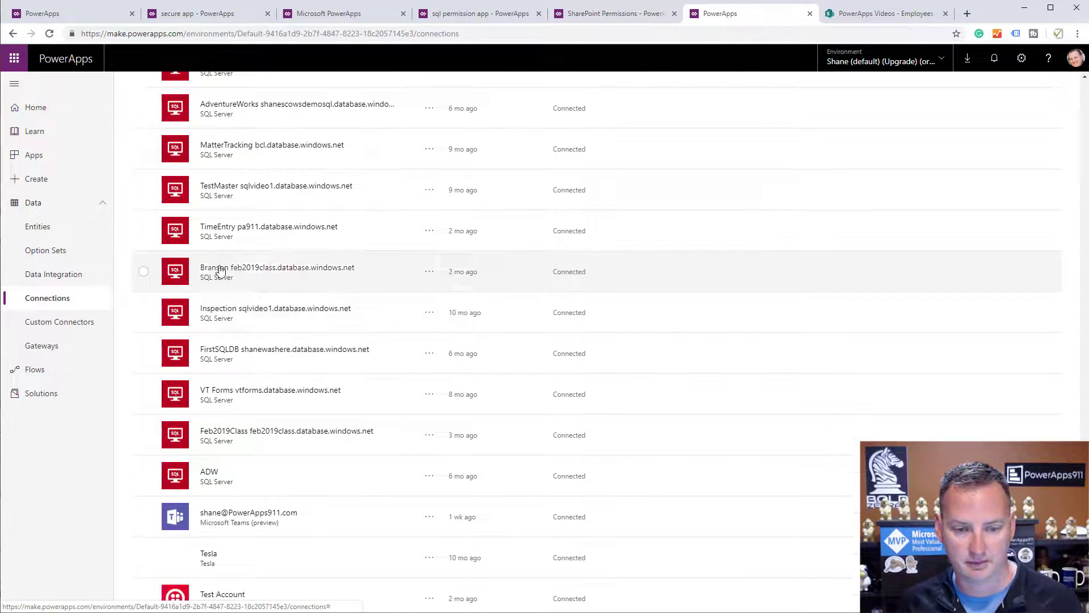
Remove the invited user from the Branson SQL Server connection's sharing and save.
{"action": "left_click", "coordinate": [430, 272]}
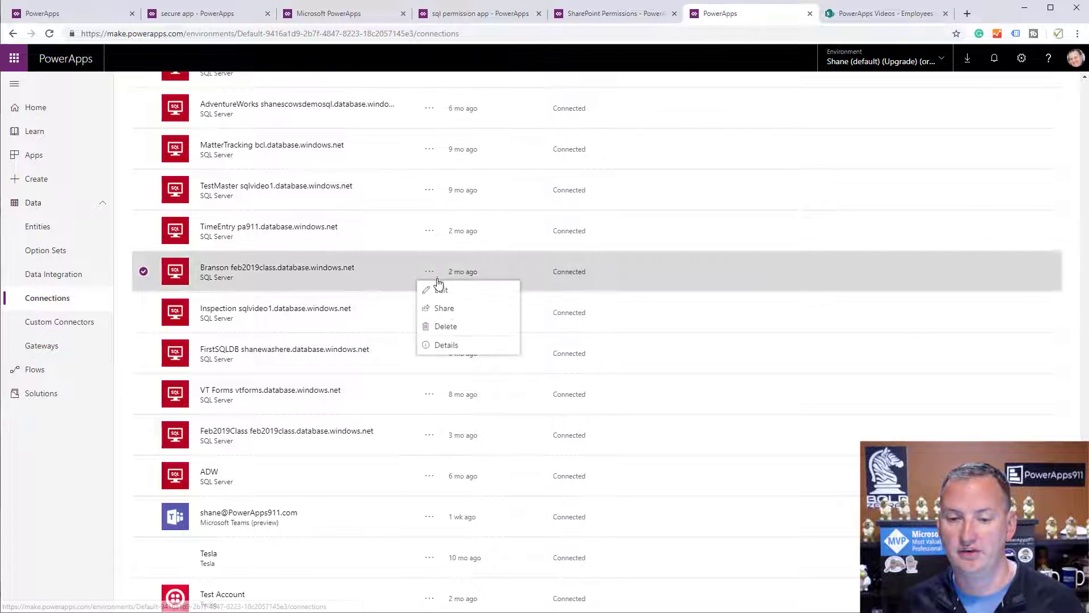
{"action": "left_click", "coordinate": [449, 312]}
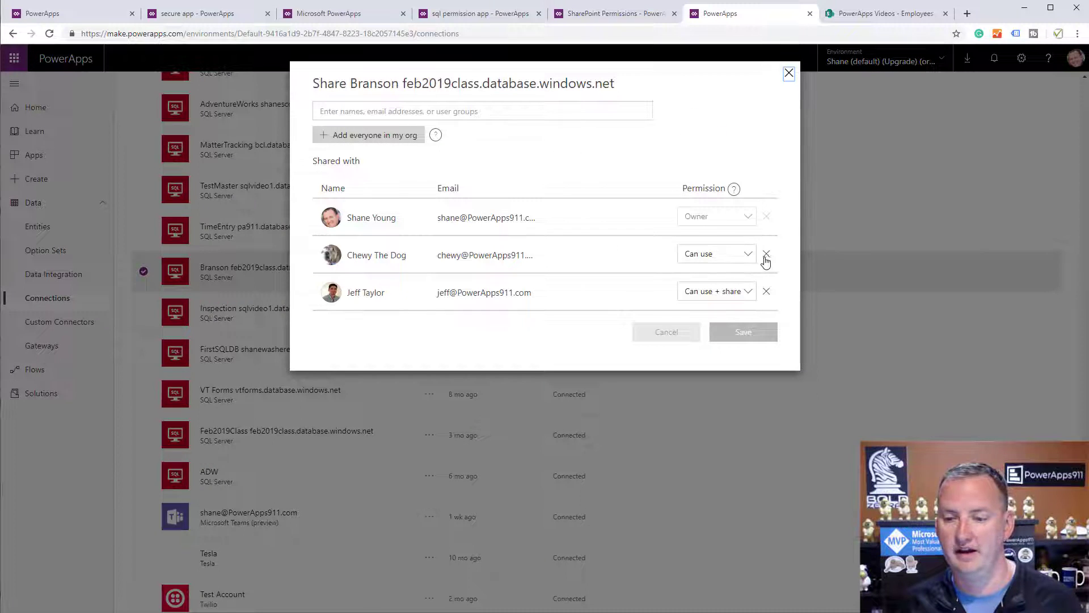
{"action": "left_click", "coordinate": [766, 253]}
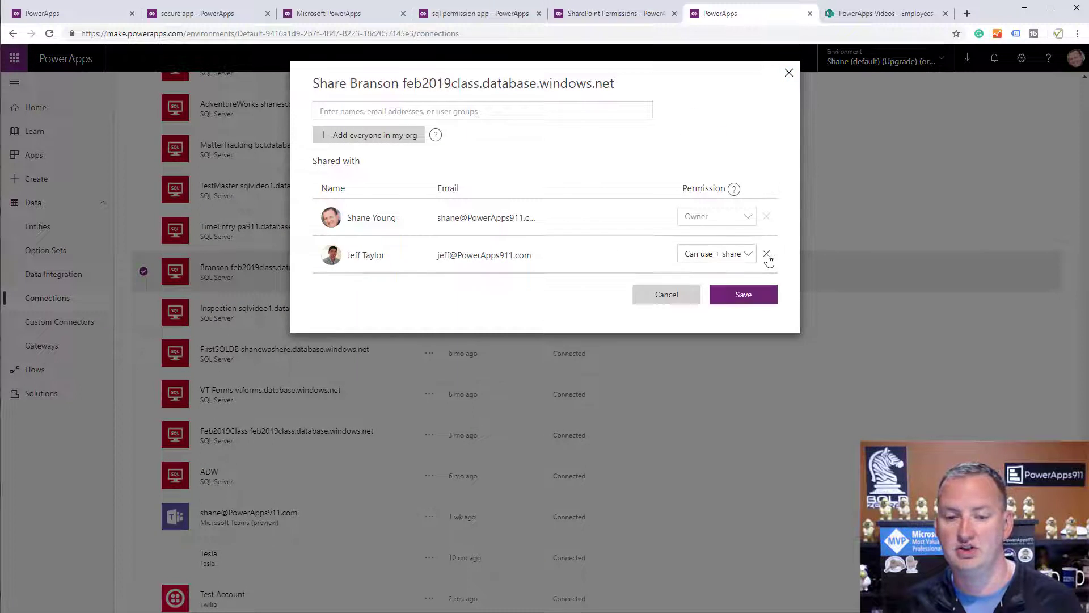
{"action": "left_click", "coordinate": [738, 296]}
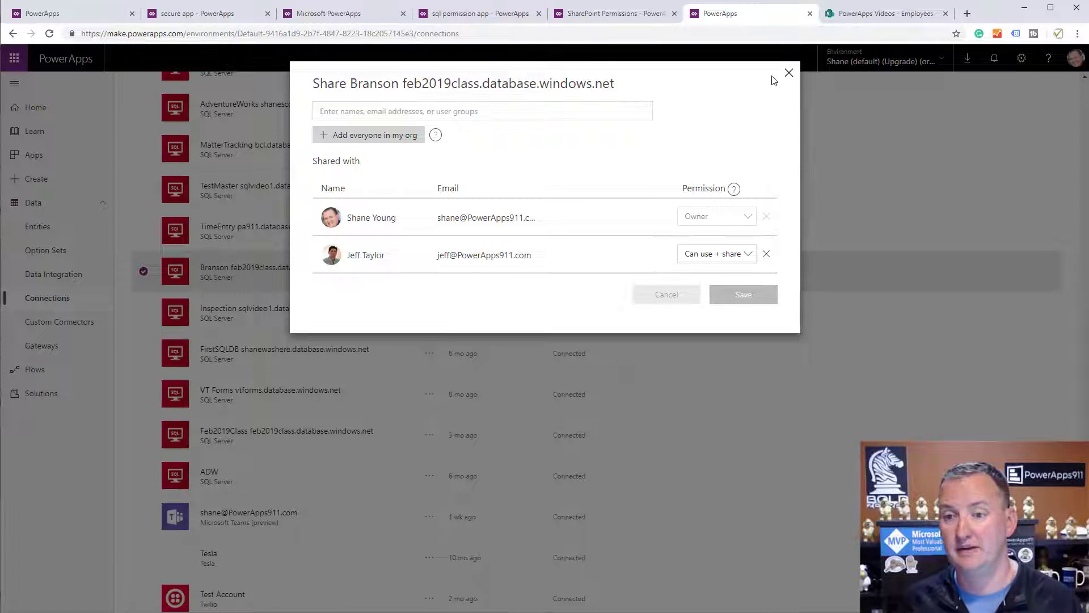
{"action": "left_click", "coordinate": [789, 74]}
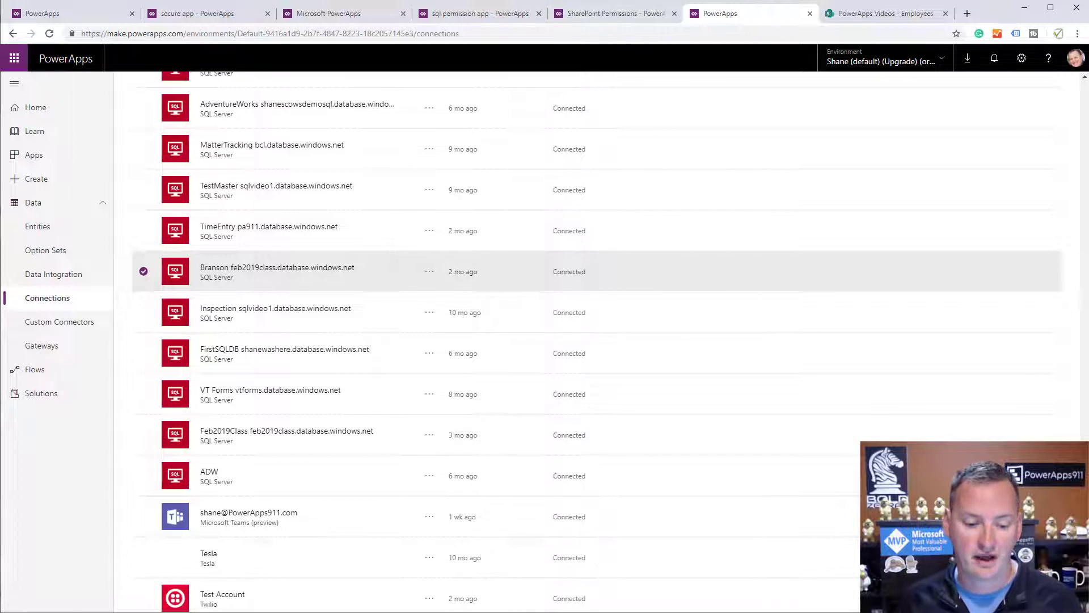
Refresh the invited user's Connections list and reload the secure app to verify it still loads orders.
{"action": "key", "text": "alt+Tab"}
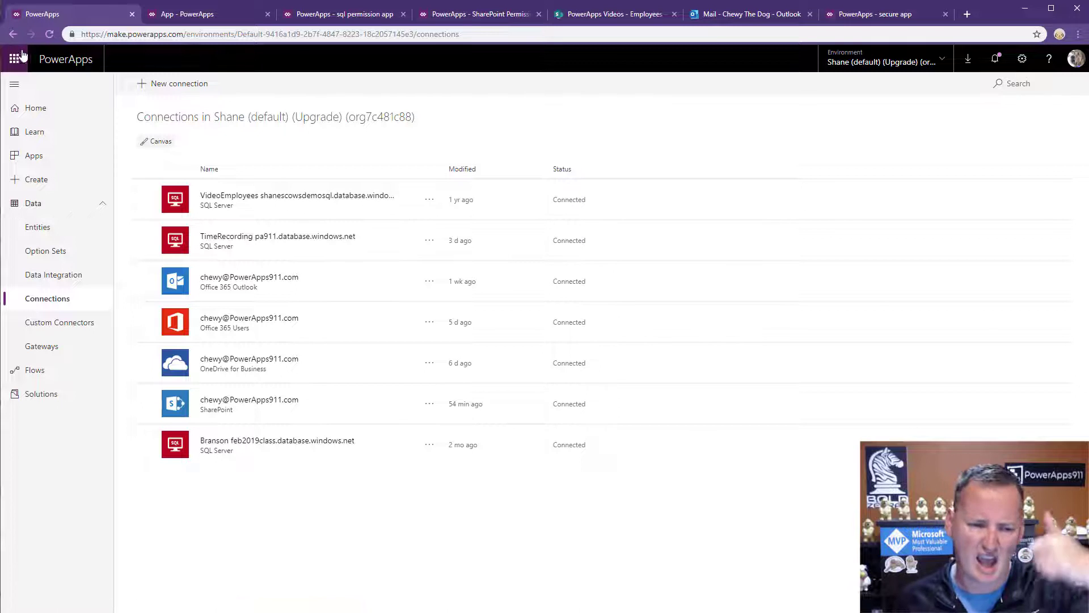
{"action": "left_click", "coordinate": [52, 35]}
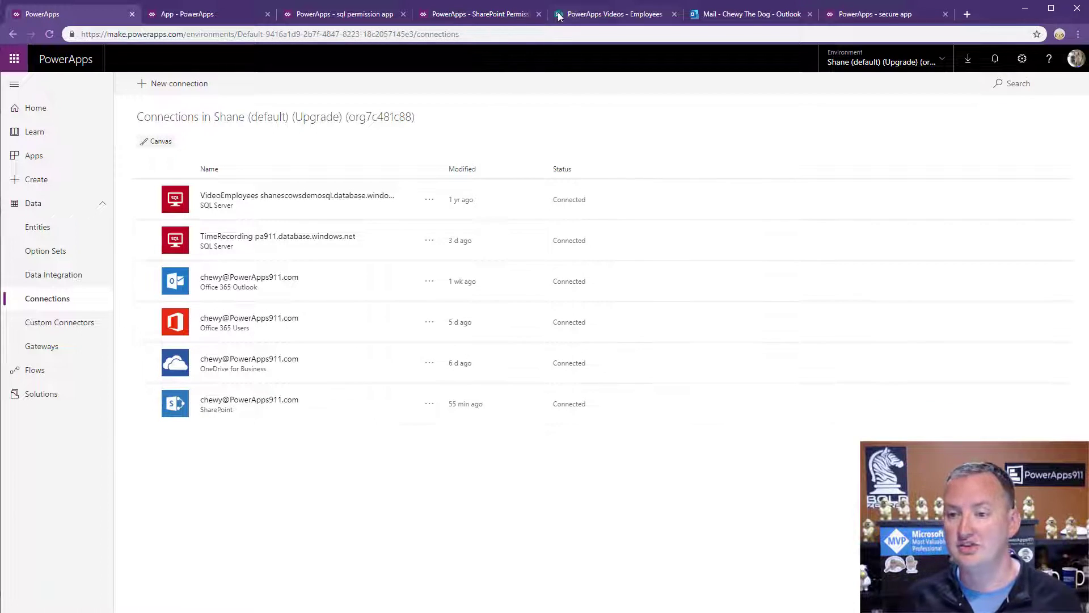
{"action": "left_click", "coordinate": [856, 14]}
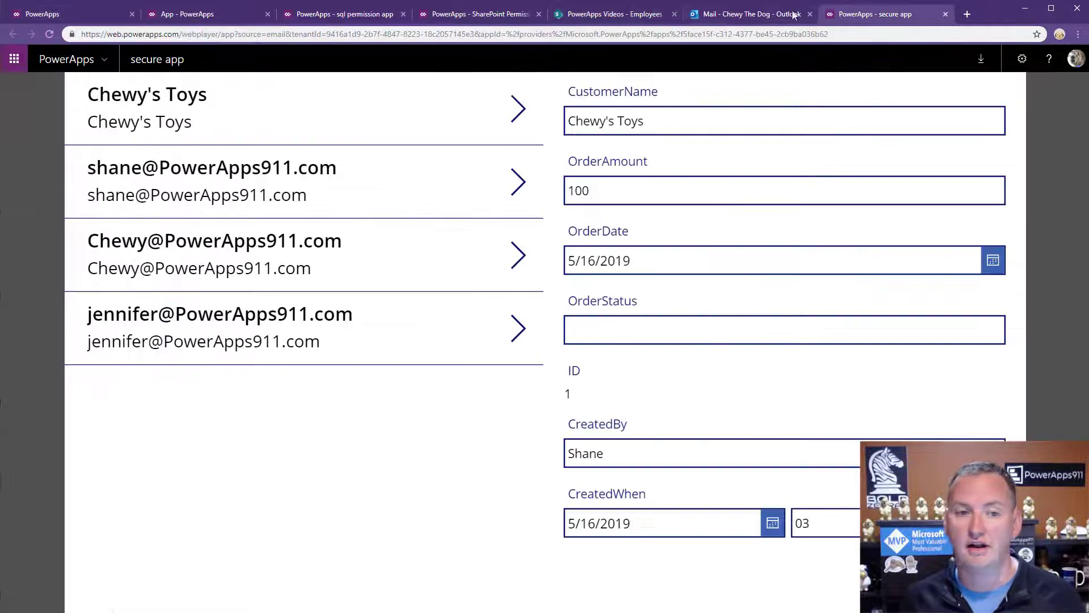
{"action": "left_click", "coordinate": [51, 35]}
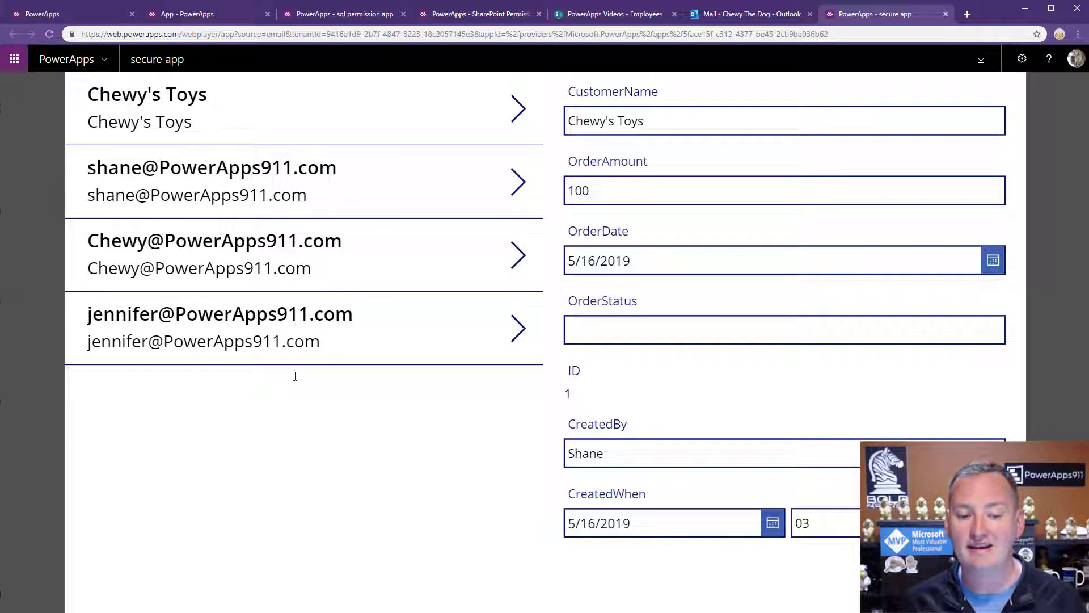
{"action": "key", "text": "alt+Tab"}
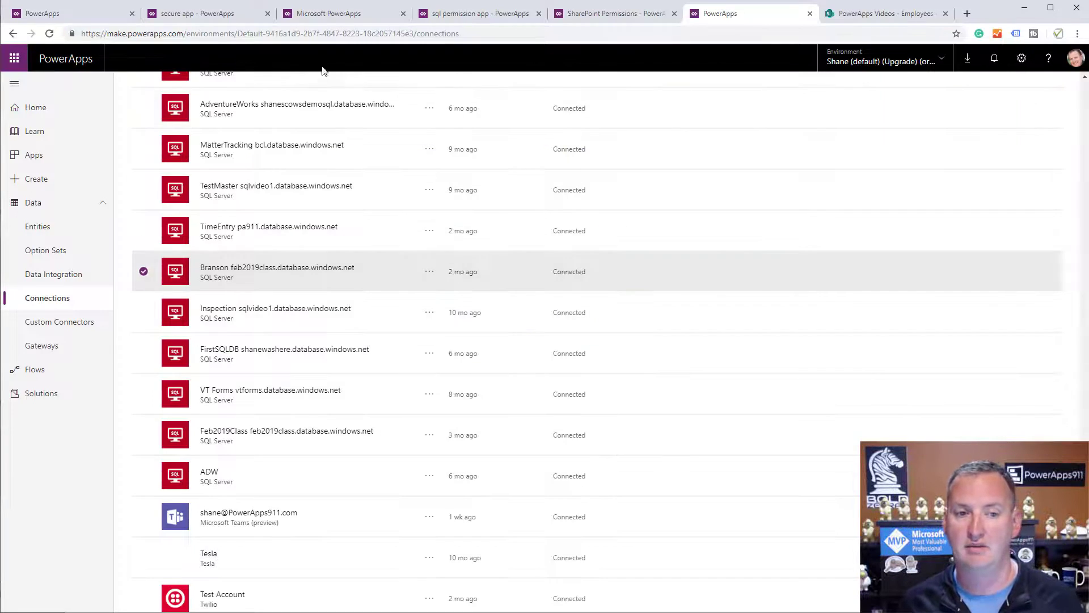
In Admin center, view the Secure environment's Environment Maker users, then return to secure app's Save page.
{"action": "left_click", "coordinate": [1021, 58]}
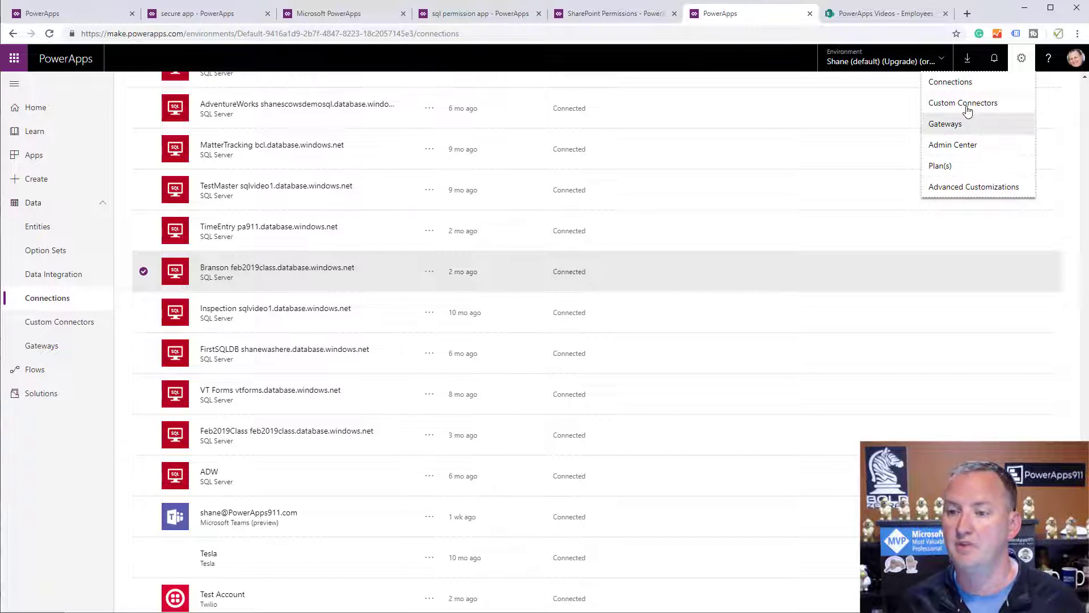
{"action": "left_click", "coordinate": [969, 146]}
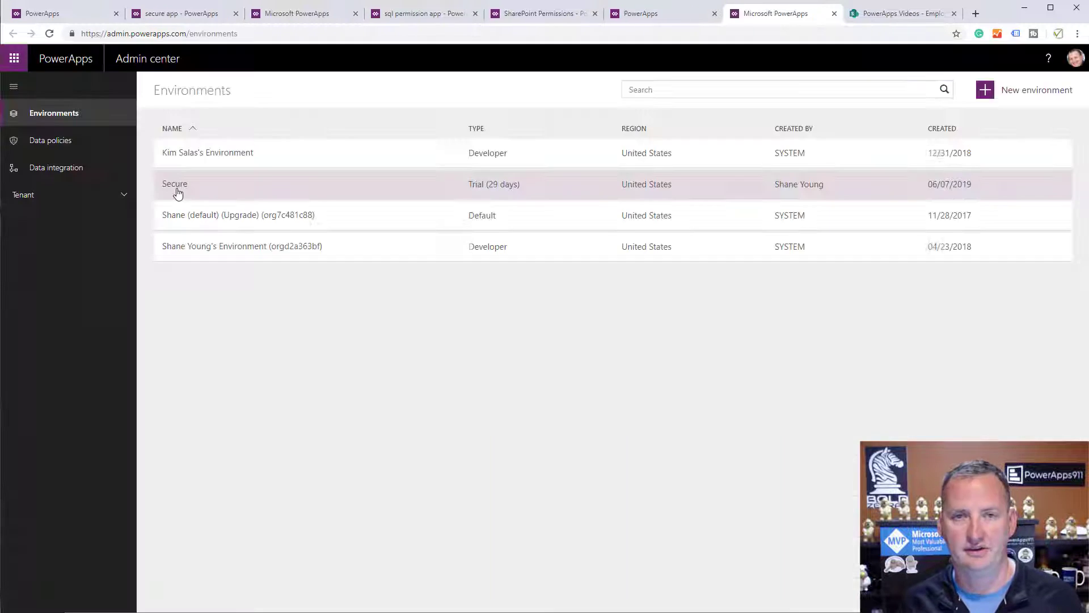
{"action": "left_click", "coordinate": [175, 189]}
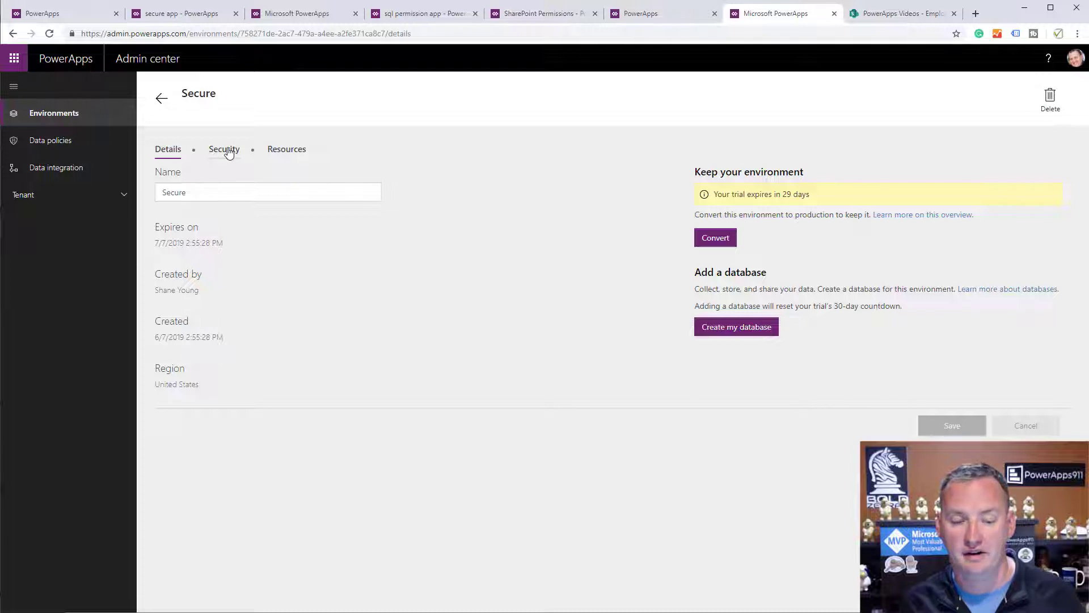
{"action": "left_click", "coordinate": [228, 152]}
{"action": "left_click", "coordinate": [343, 265]}
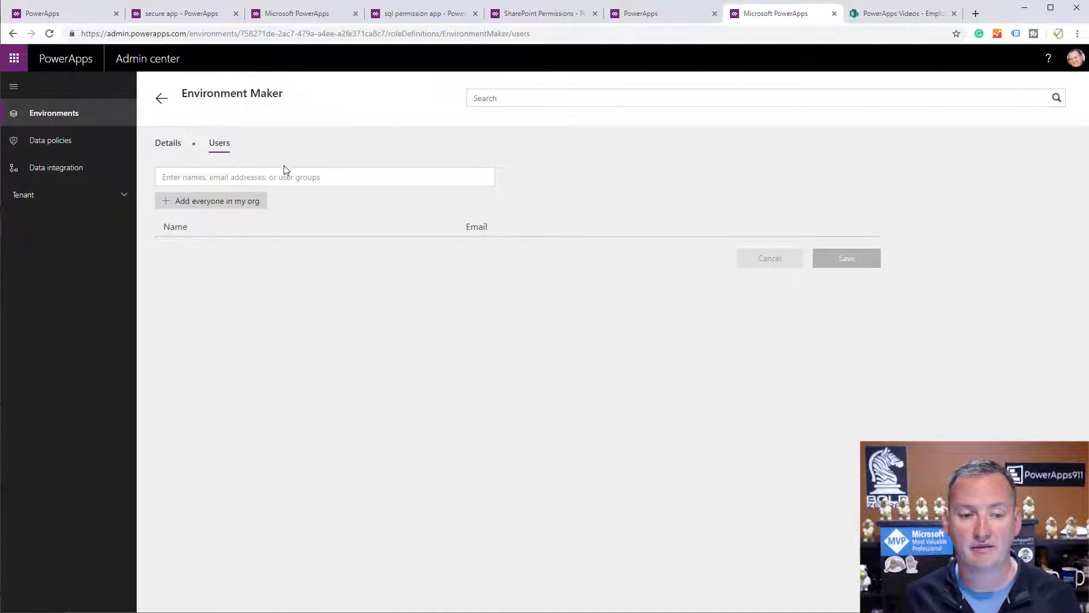
{"action": "left_click", "coordinate": [187, 12]}
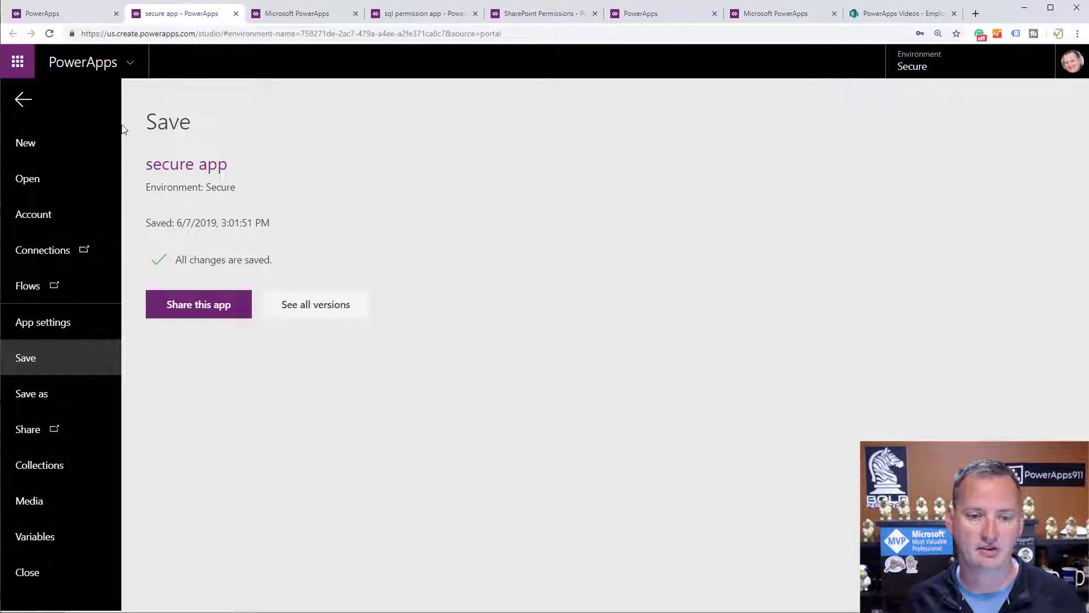
Give the invited user Co-owner permission on secure app and share the change.
{"action": "left_click", "coordinate": [219, 310]}
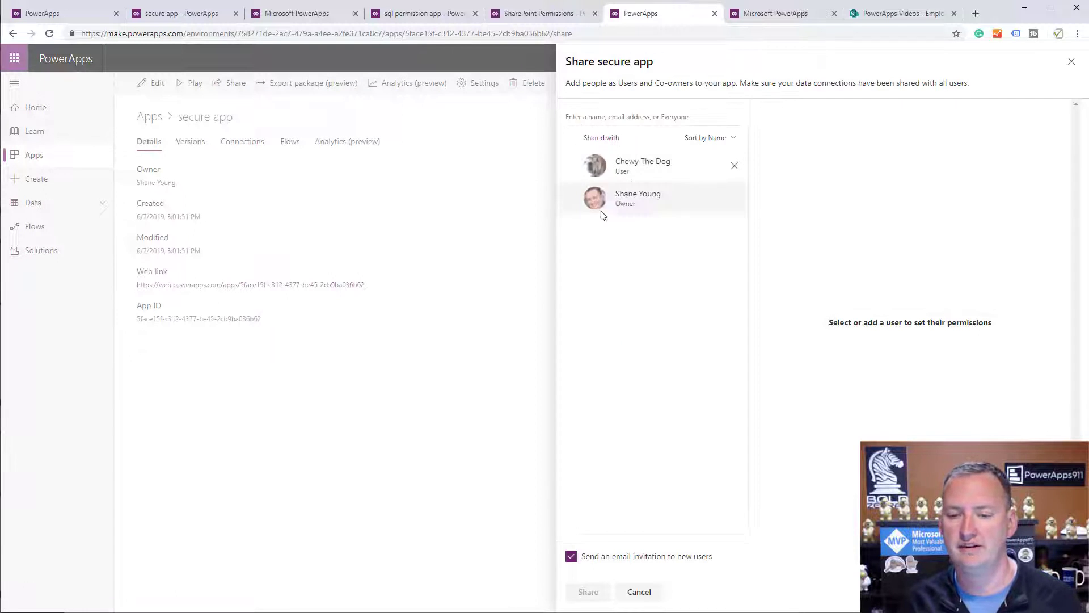
{"action": "left_click", "coordinate": [646, 173]}
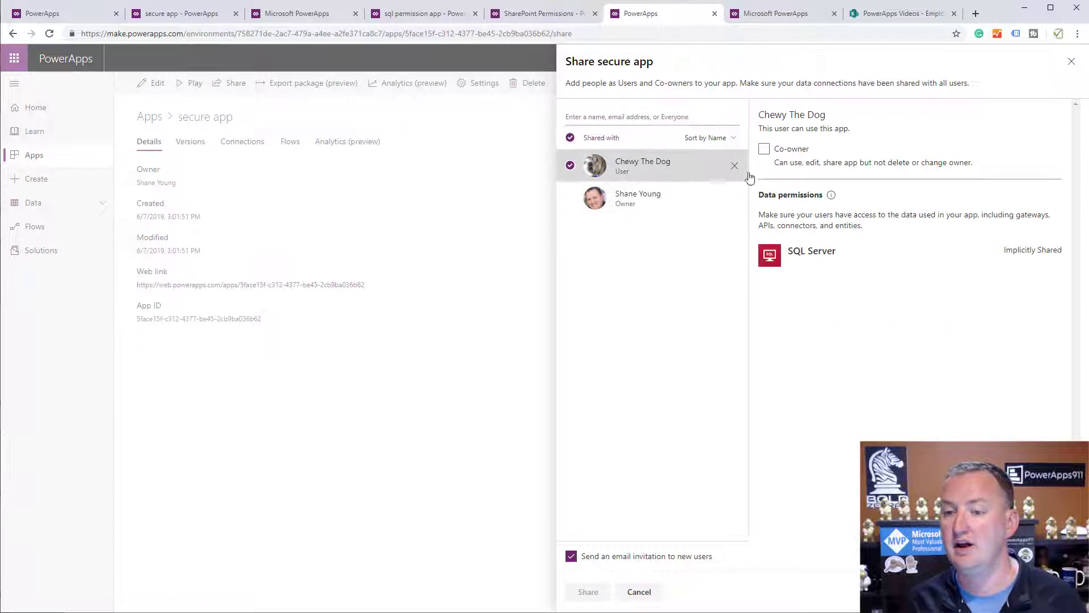
{"action": "left_click", "coordinate": [765, 149]}
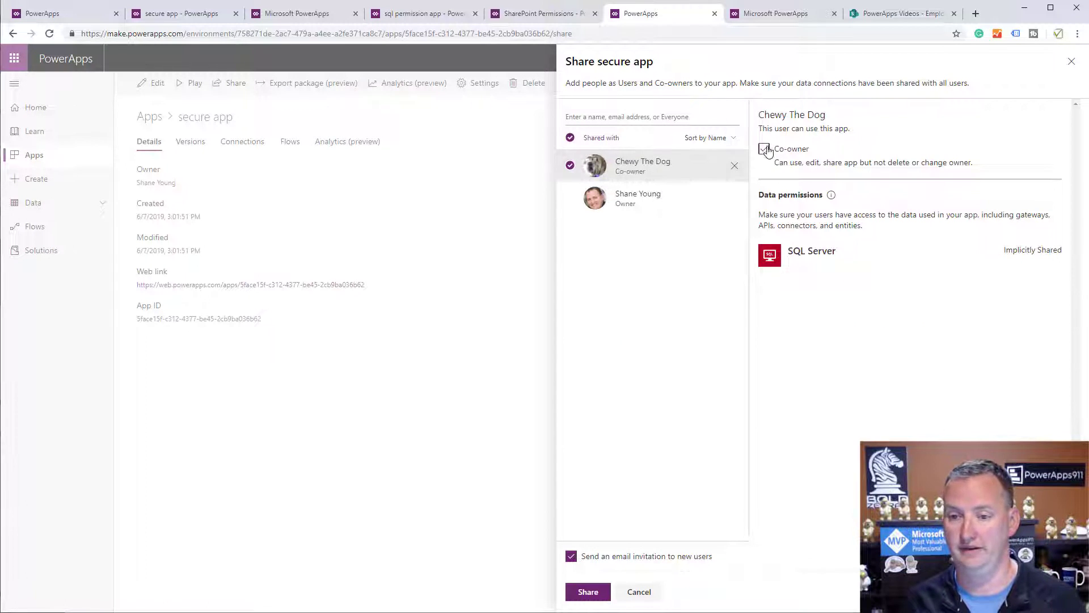
{"action": "left_click", "coordinate": [590, 596]}
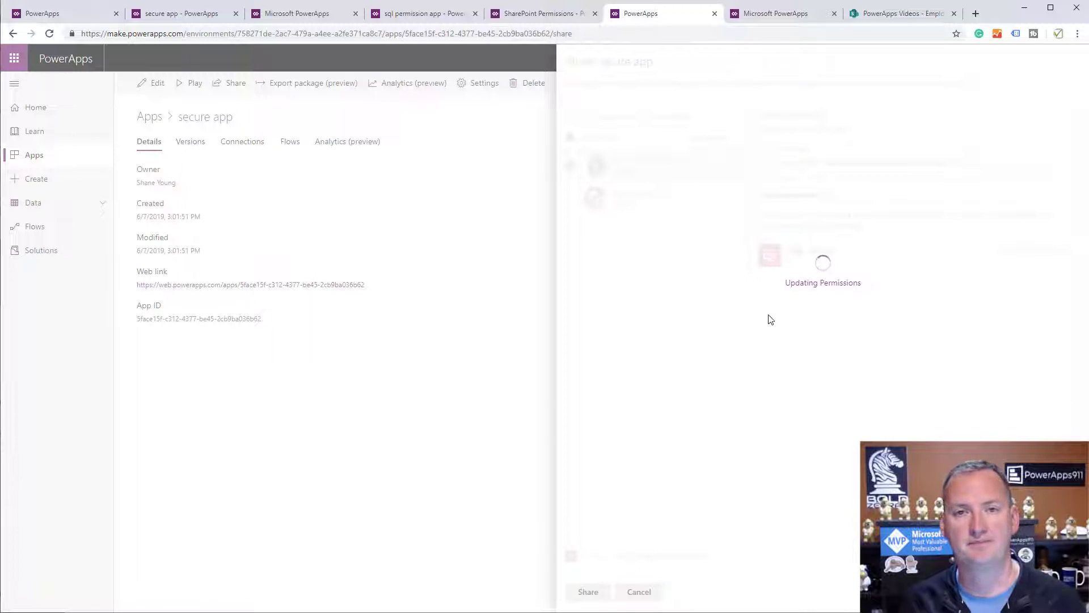
{"action": "left_click", "coordinate": [1072, 61]}
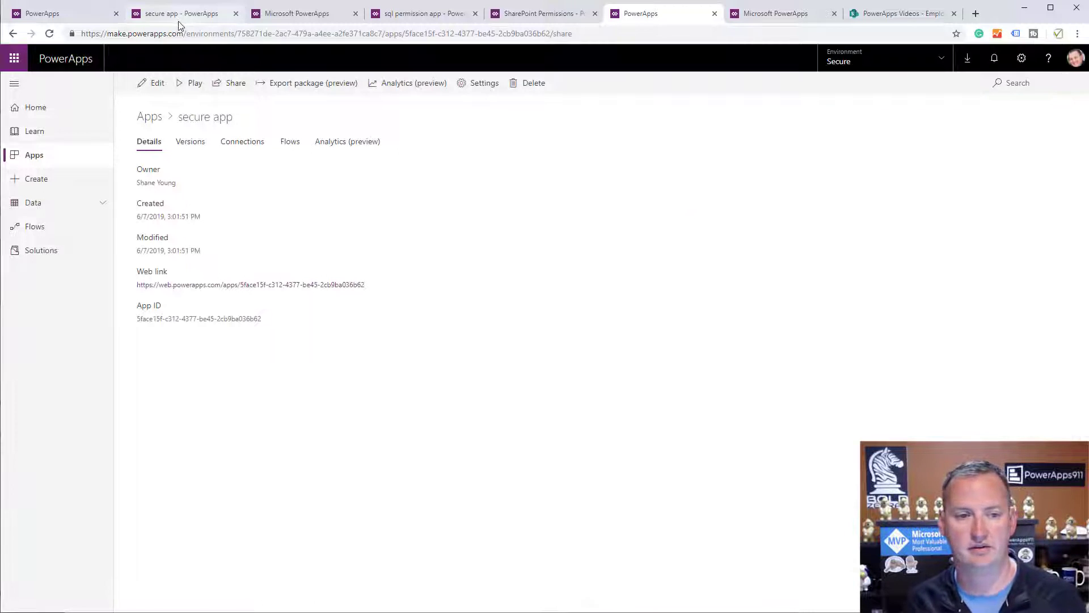
{"action": "left_click", "coordinate": [177, 14]}
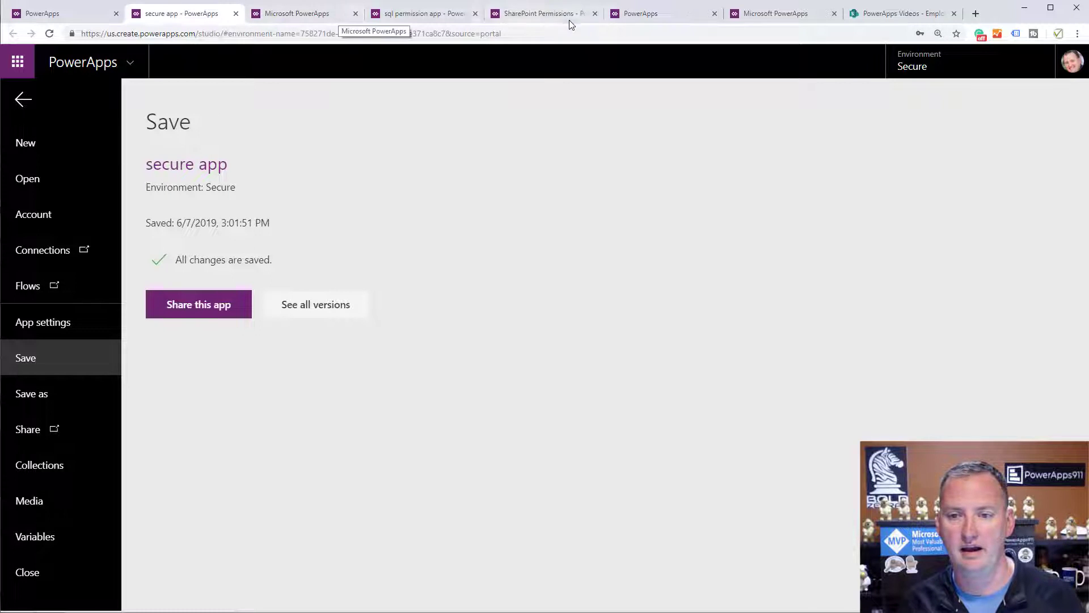
Reload Secure's security roles and check Environment Maker and Environment Admin users; Environment Maker remains empty.
{"action": "left_click", "coordinate": [321, 14]}
{"action": "left_click", "coordinate": [50, 34]}
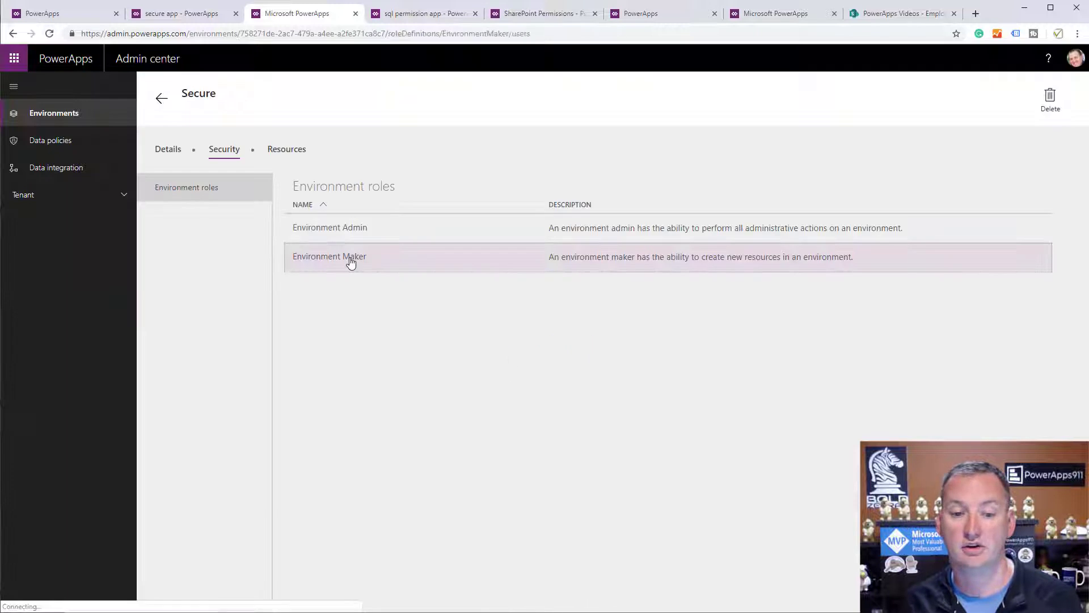
{"action": "left_click", "coordinate": [348, 258]}
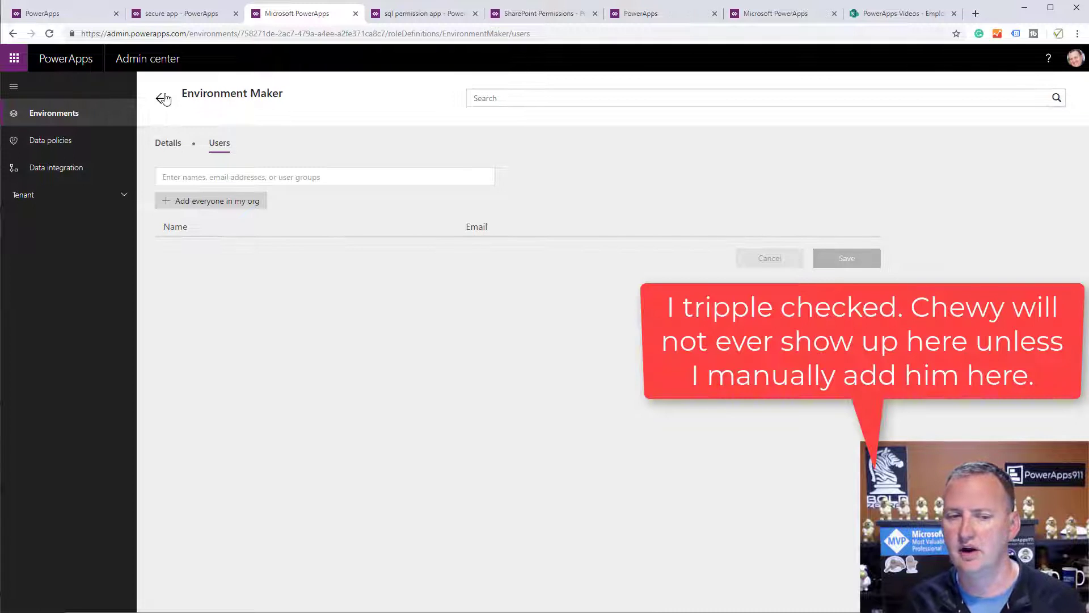
{"action": "left_click", "coordinate": [164, 99]}
{"action": "left_click", "coordinate": [317, 229]}
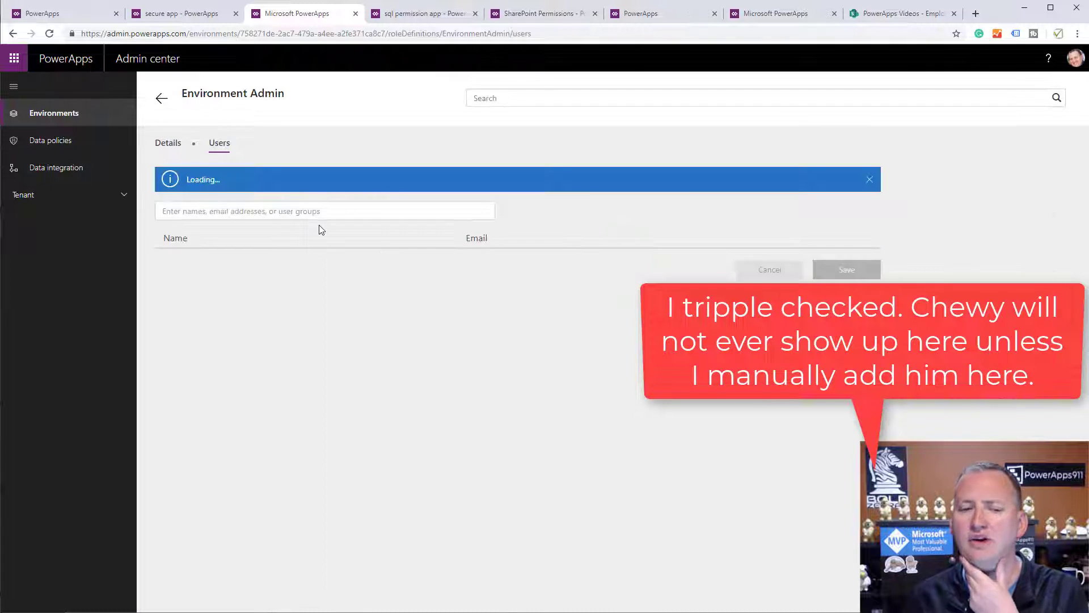
{"action": "left_click", "coordinate": [162, 99]}
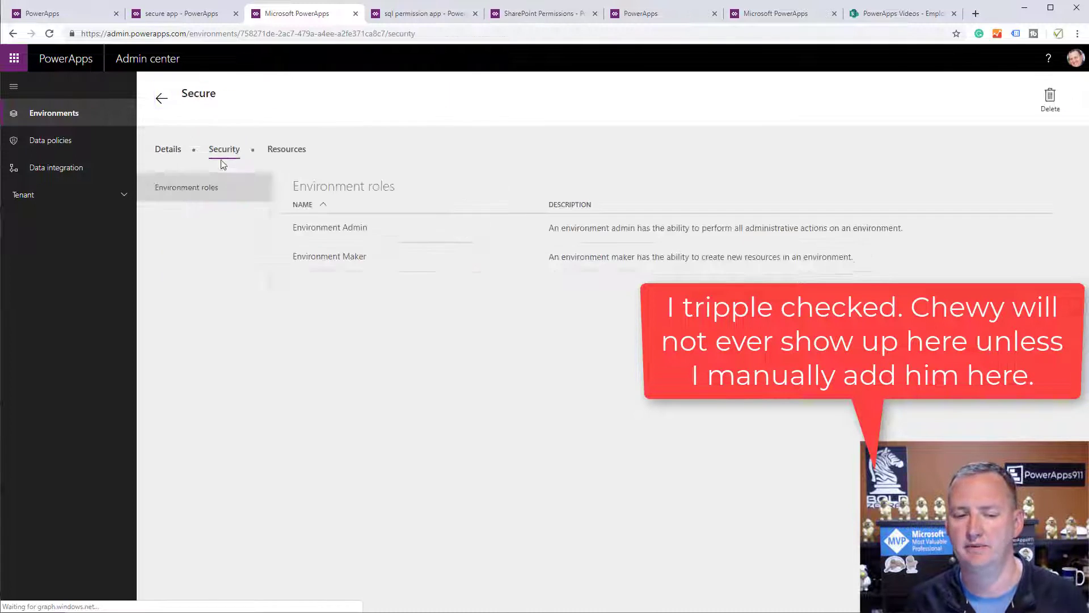
{"action": "left_click", "coordinate": [316, 265]}
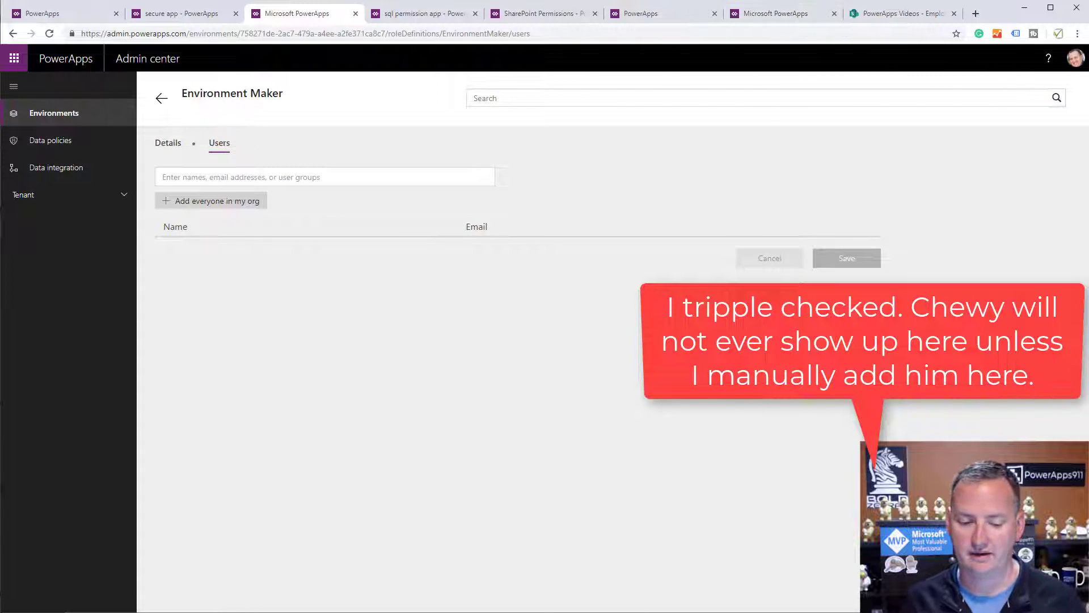
{"action": "key", "text": "alt+Tab"}
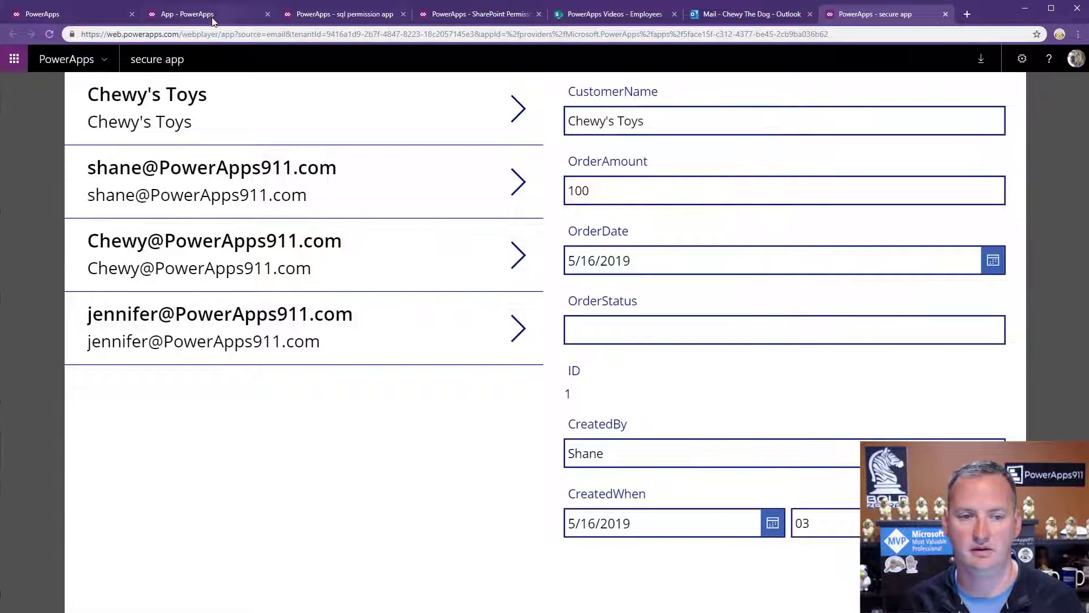
Open the invited user's PowerApps home page and select the Secure environment.
{"action": "left_click", "coordinate": [213, 17]}
{"action": "left_click", "coordinate": [83, 15]}
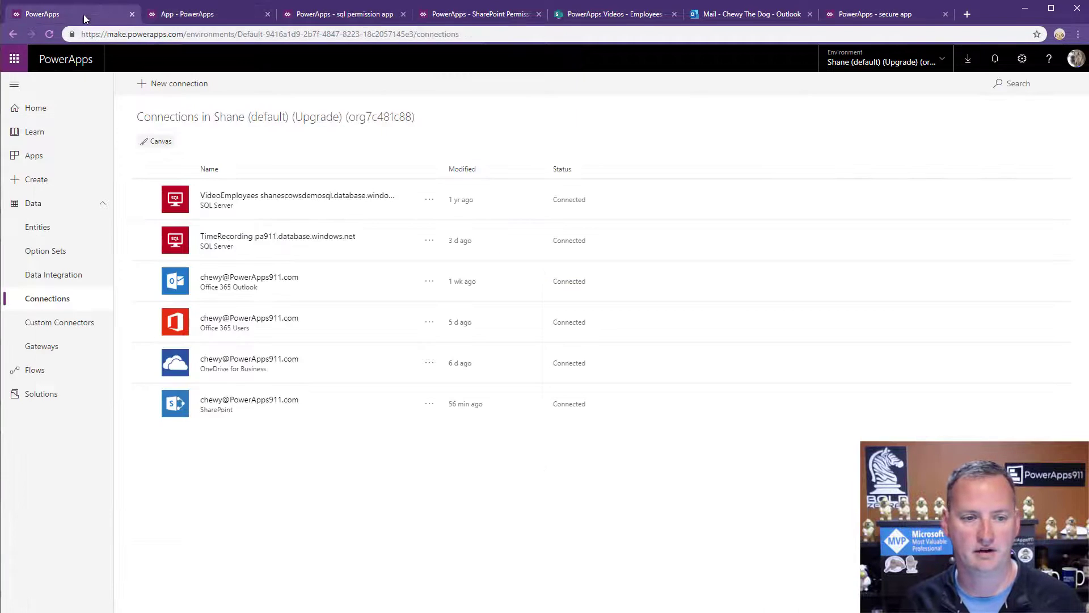
{"action": "left_click", "coordinate": [74, 106]}
{"action": "left_click", "coordinate": [882, 60]}
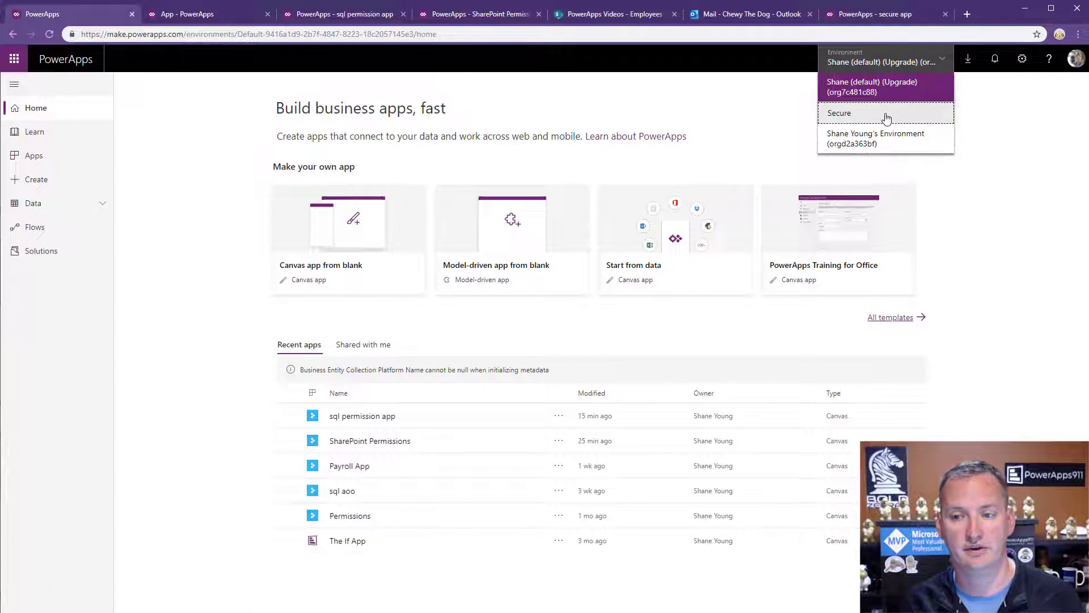
{"action": "left_click", "coordinate": [887, 118]}
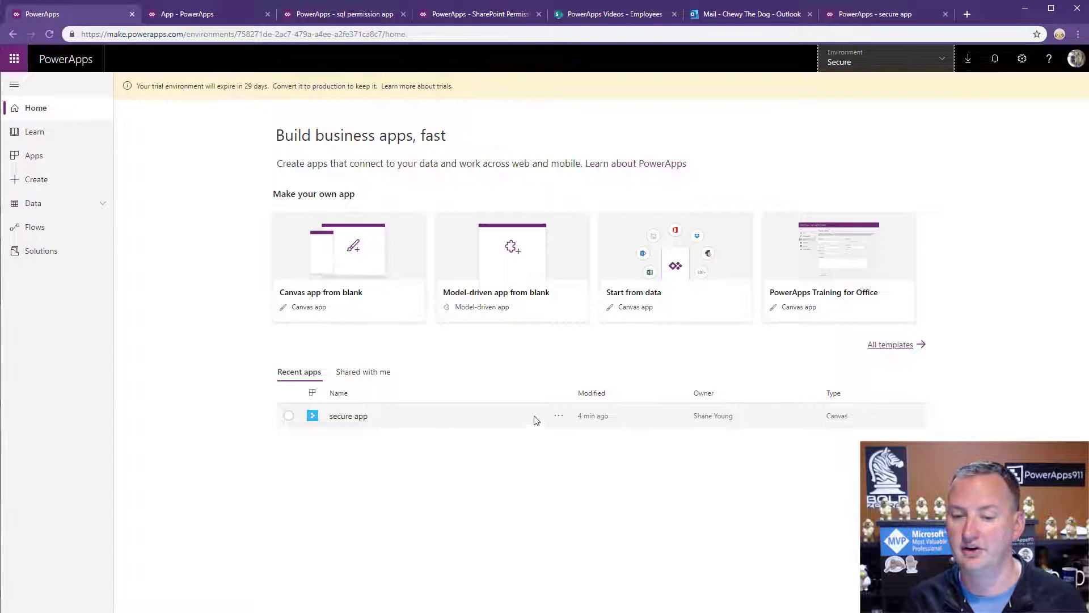
Try creating a canvas app twice (No database found), then try editing secure app, which is locked.
{"action": "left_click", "coordinate": [35, 156]}
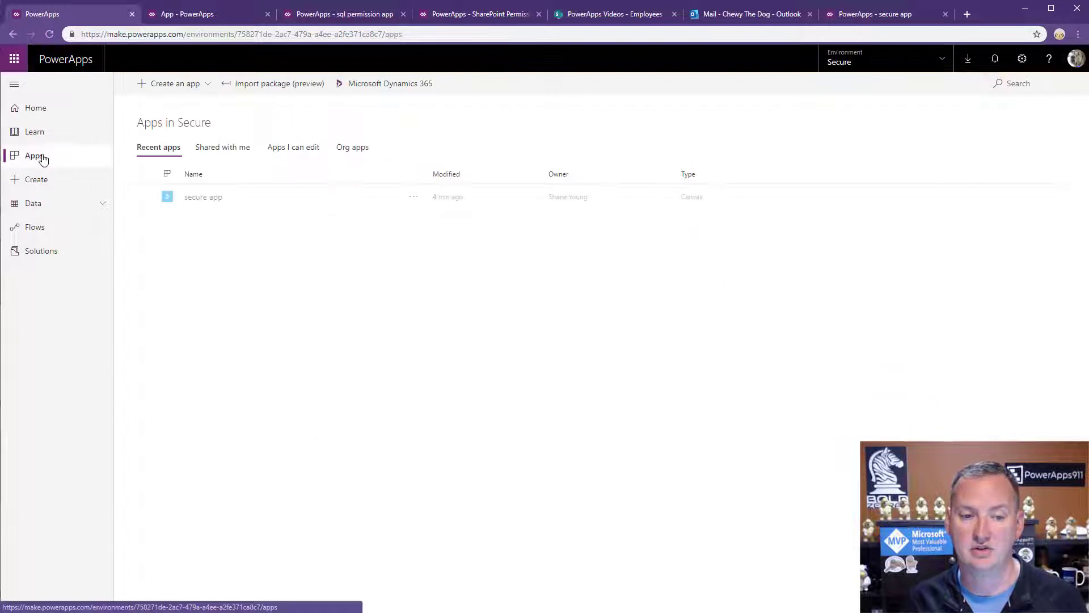
{"action": "left_click", "coordinate": [181, 88]}
{"action": "left_click", "coordinate": [170, 105]}
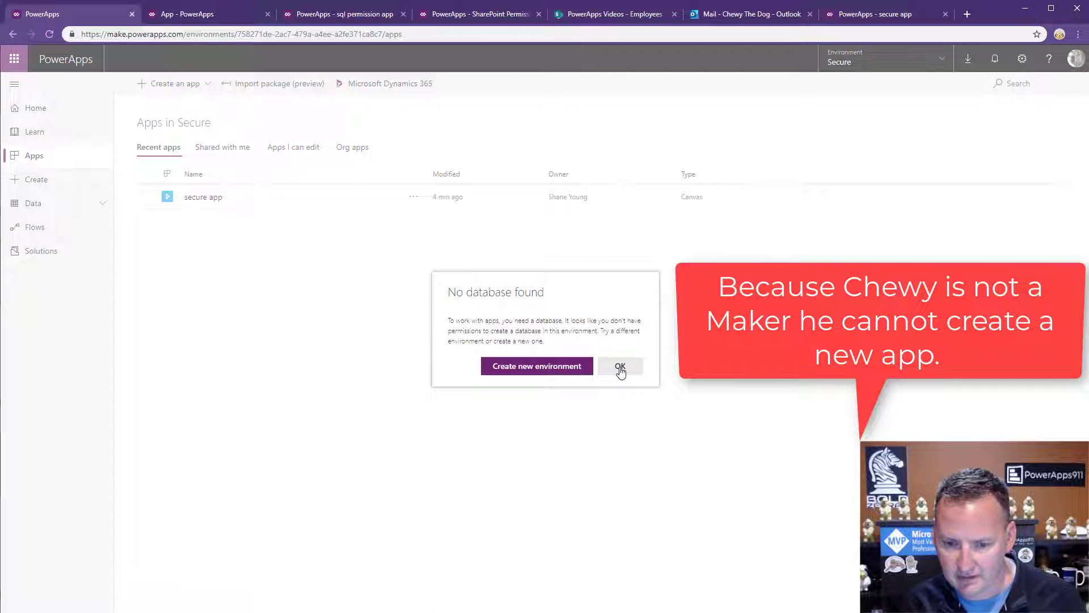
{"action": "left_click", "coordinate": [618, 367]}
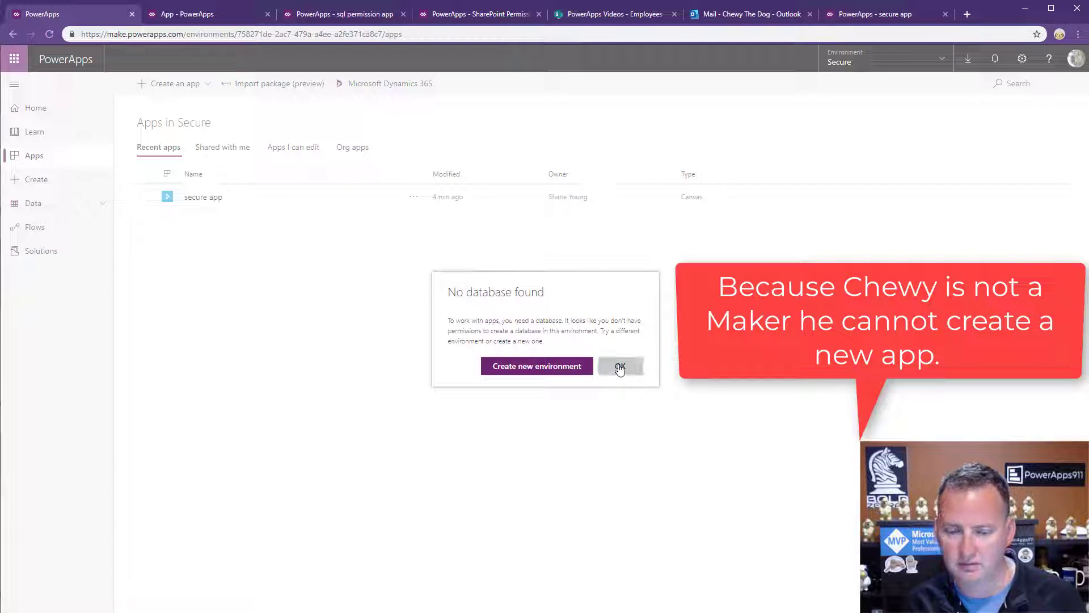
{"action": "left_click", "coordinate": [187, 86]}
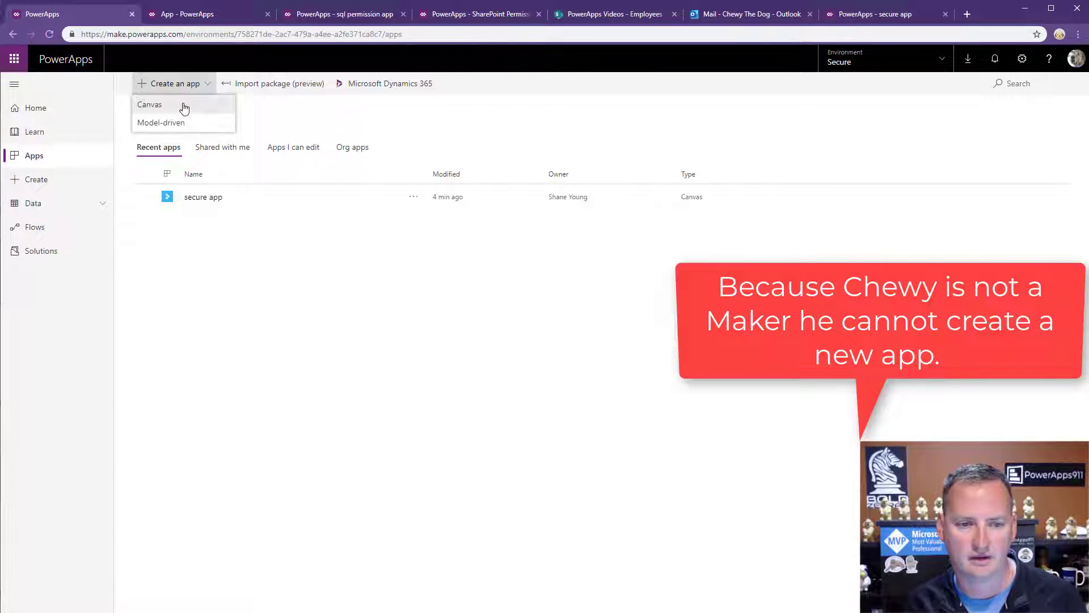
{"action": "left_click", "coordinate": [183, 105]}
{"action": "left_click", "coordinate": [617, 367]}
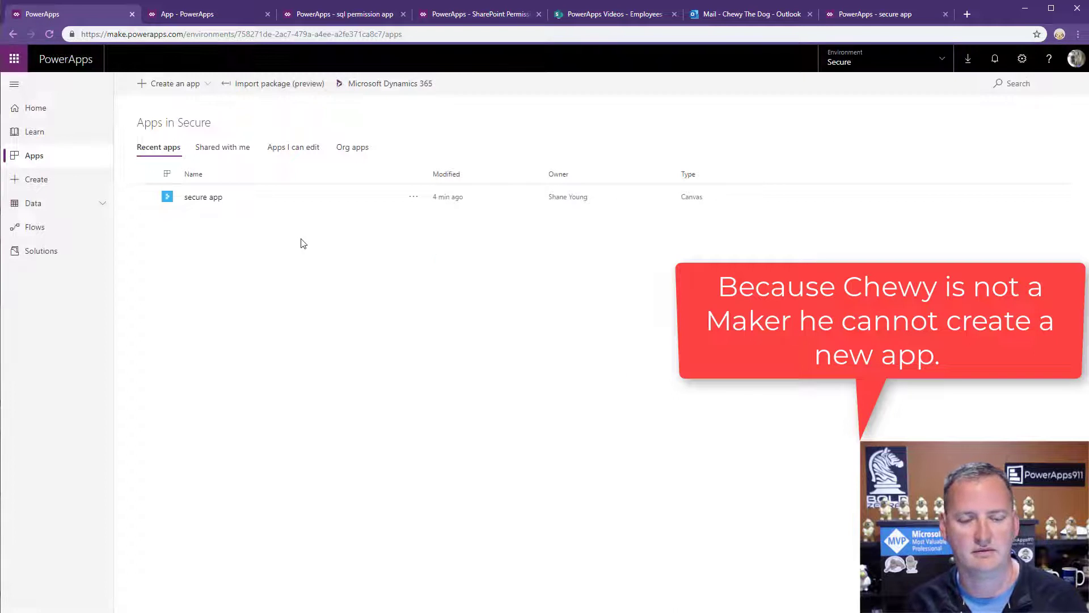
{"action": "left_click", "coordinate": [413, 197]}
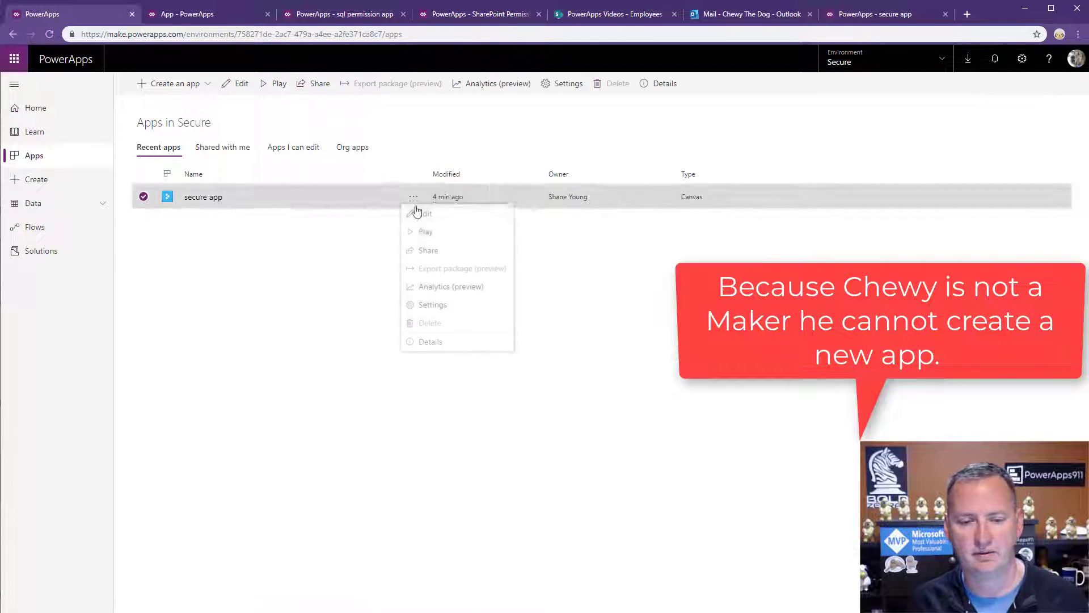
{"action": "left_click", "coordinate": [422, 217]}
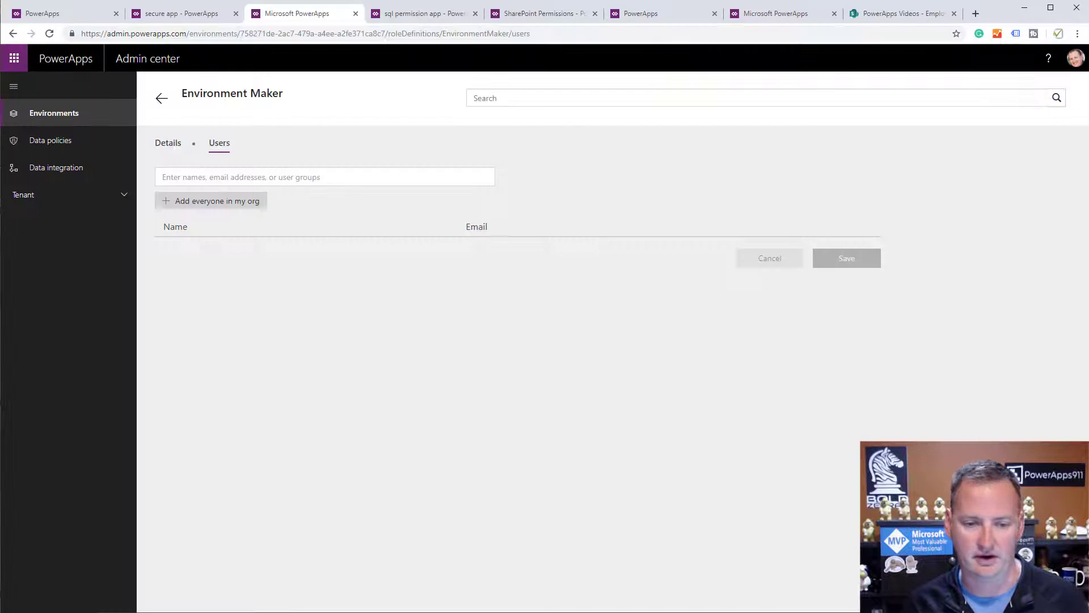
Close secure app in the owner's studio and return to Secure's apps list.
{"action": "left_click", "coordinate": [181, 17]}
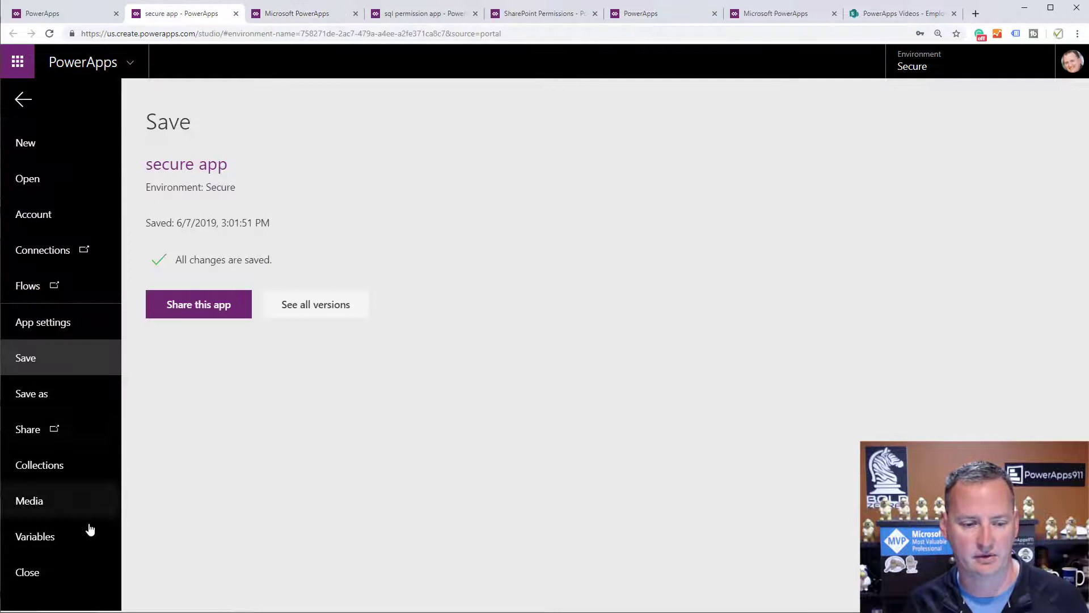
{"action": "left_click", "coordinate": [56, 576]}
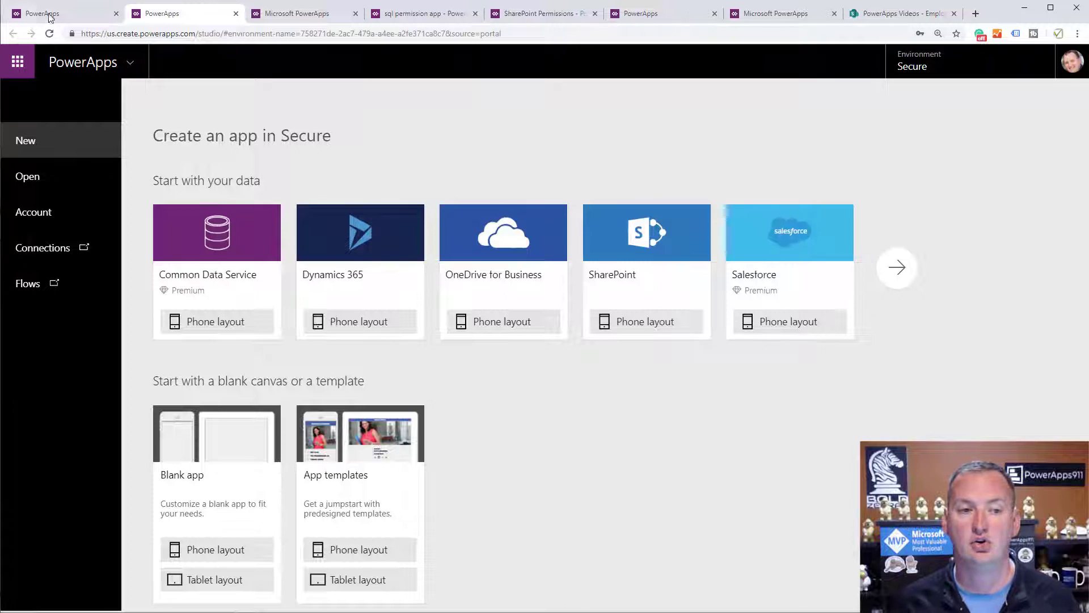
{"action": "left_click", "coordinate": [51, 16]}
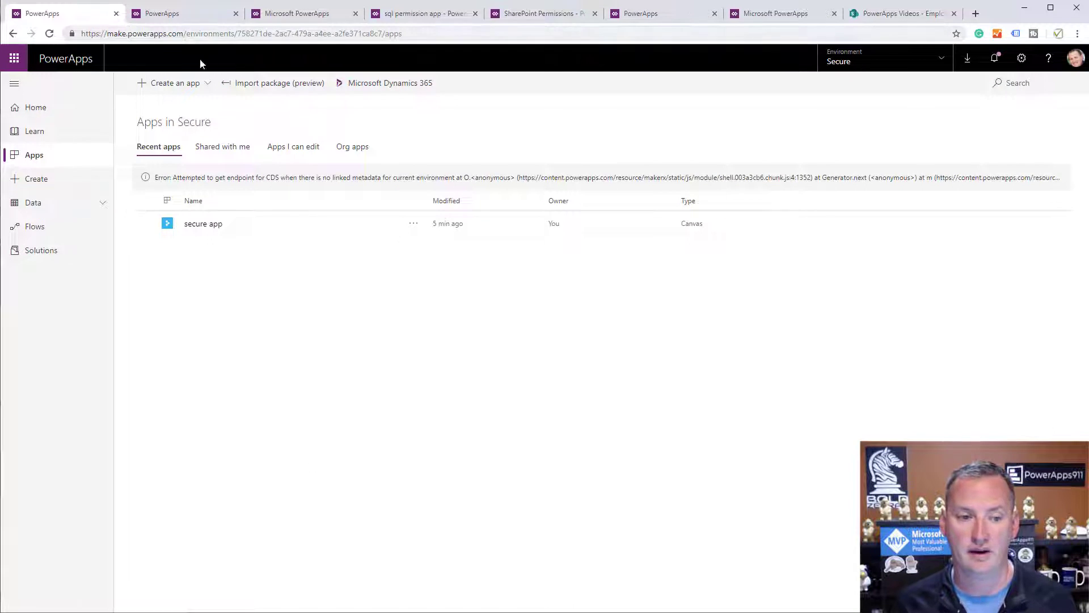
Reload the Environment Maker users page, then go back to the Environments list.
{"action": "left_click", "coordinate": [287, 15]}
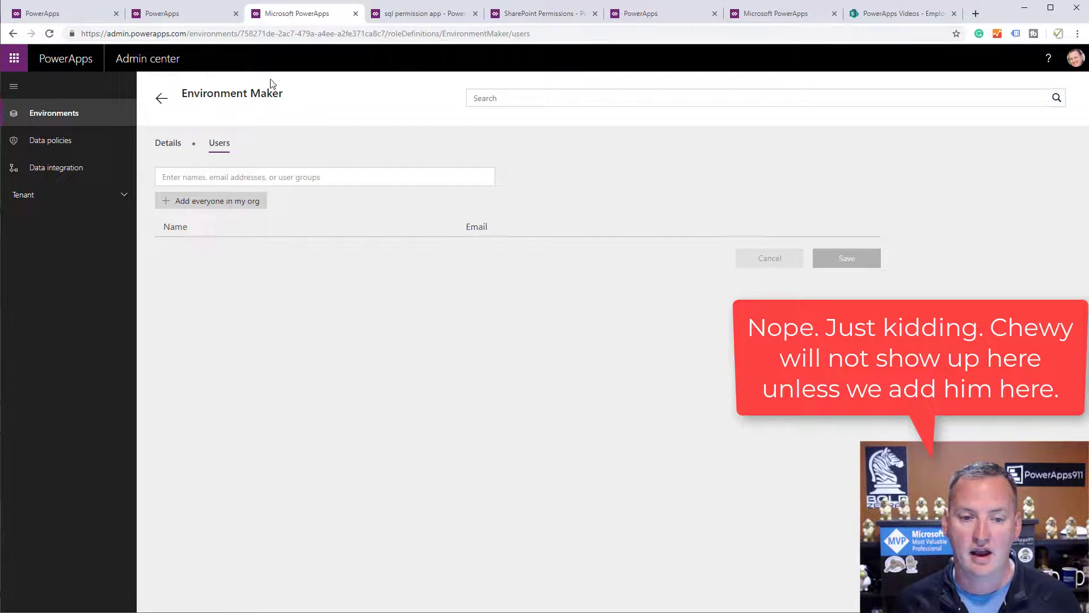
{"action": "left_click", "coordinate": [161, 101]}
{"action": "left_click", "coordinate": [353, 262]}
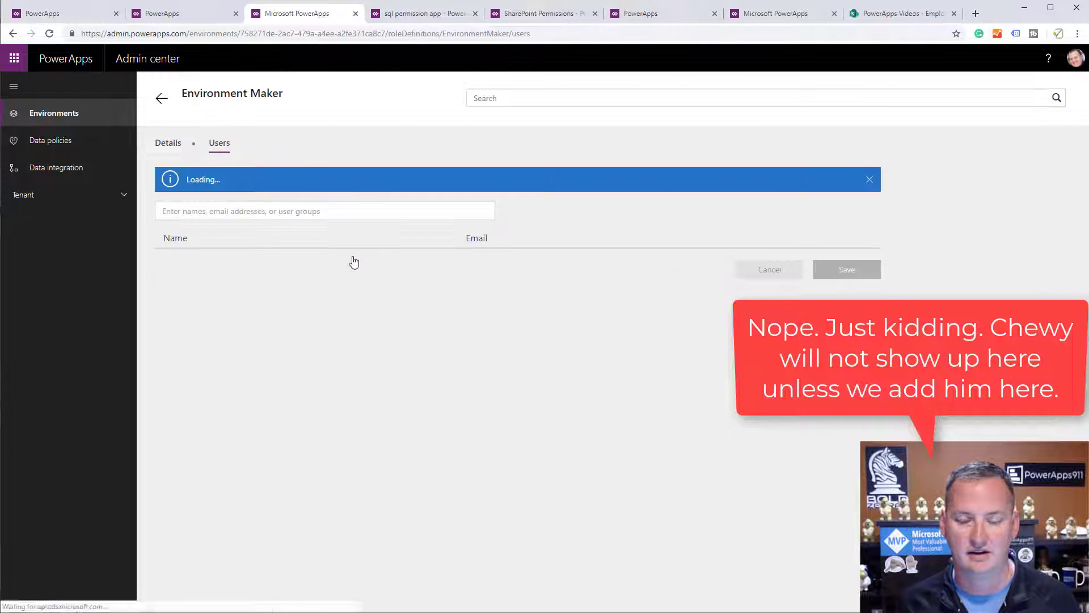
{"action": "left_click", "coordinate": [48, 36]}
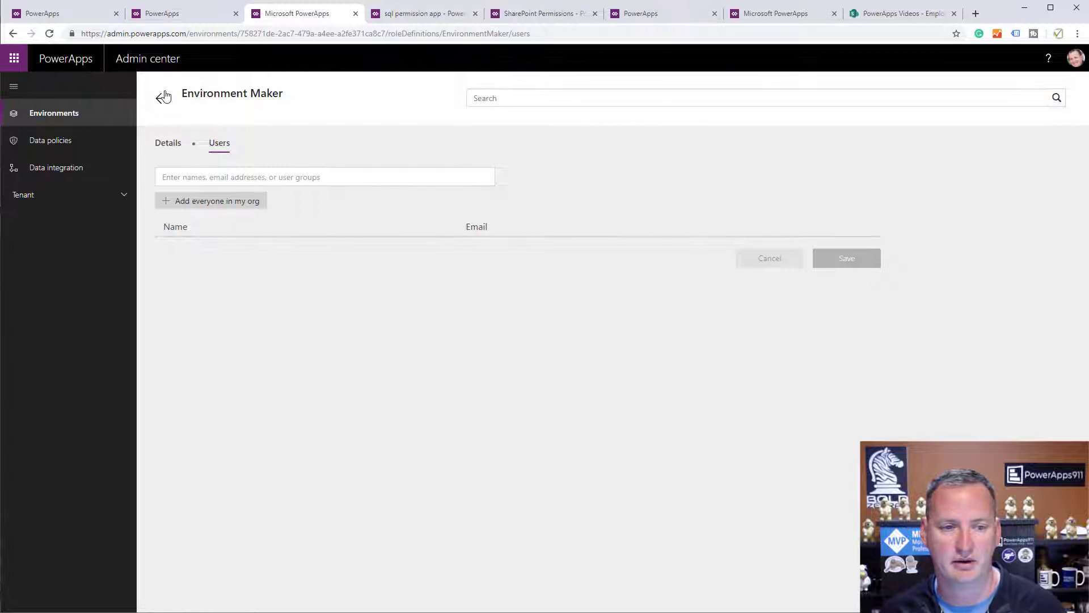
{"action": "left_click", "coordinate": [162, 98]}
{"action": "left_click", "coordinate": [131, 99]}
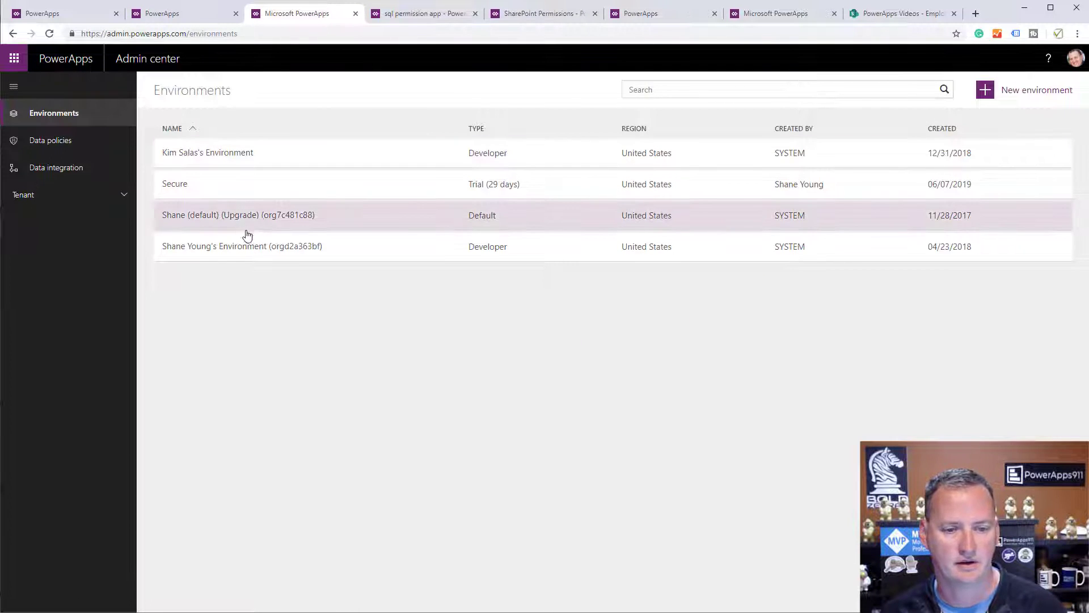
Switch the maker portal from Secure to the default environment.
{"action": "left_click", "coordinate": [189, 16]}
{"action": "left_click", "coordinate": [96, 13]}
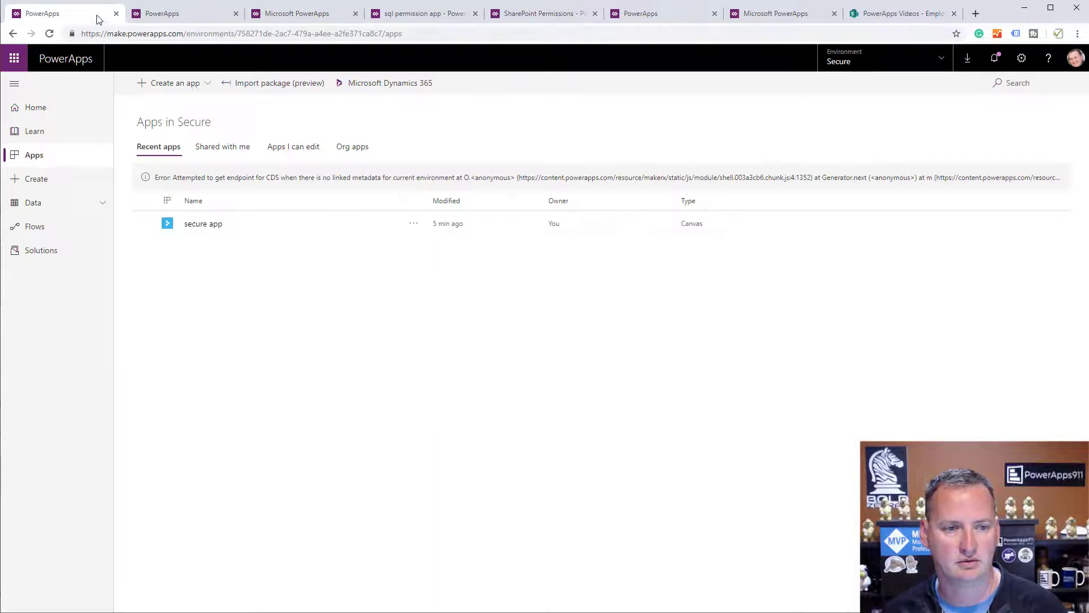
{"action": "left_click", "coordinate": [864, 62]}
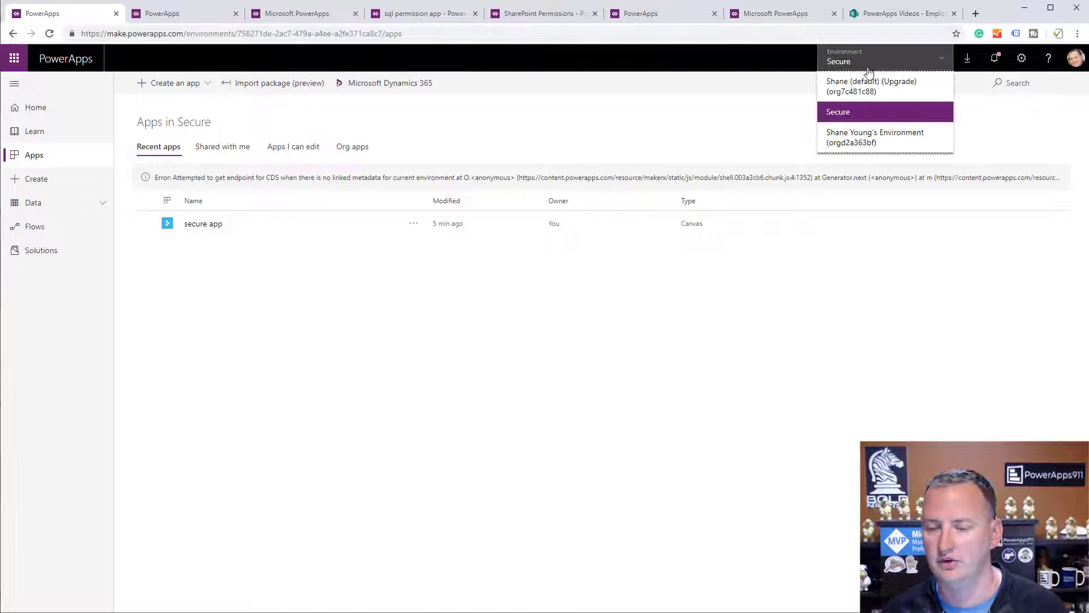
{"action": "left_click", "coordinate": [868, 90]}
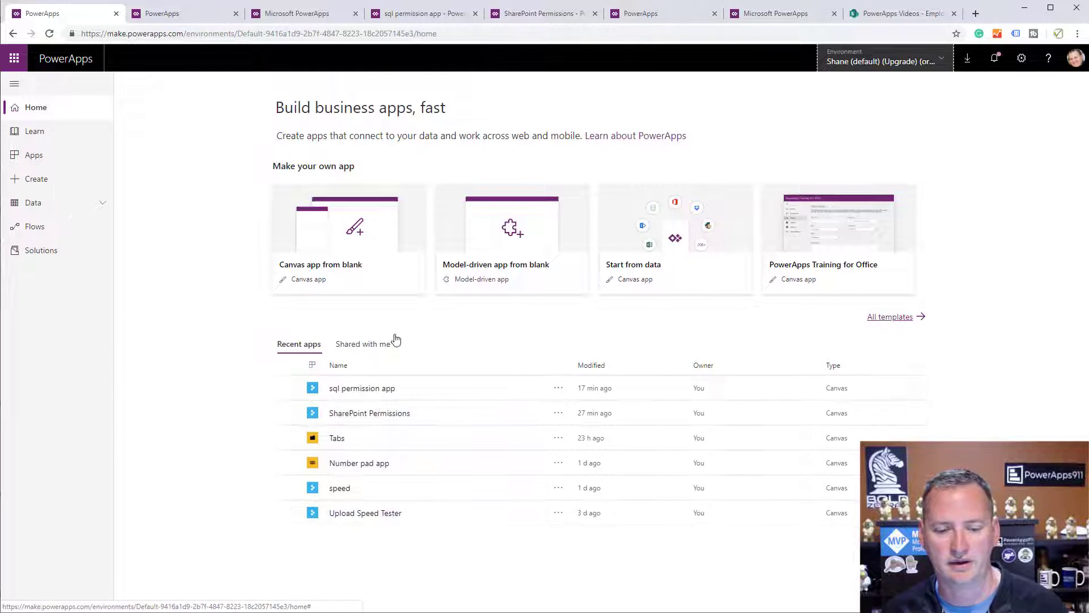
Open Real Timesheet's Details and its Analytics (preview) usage report.
{"action": "left_click", "coordinate": [44, 159]}
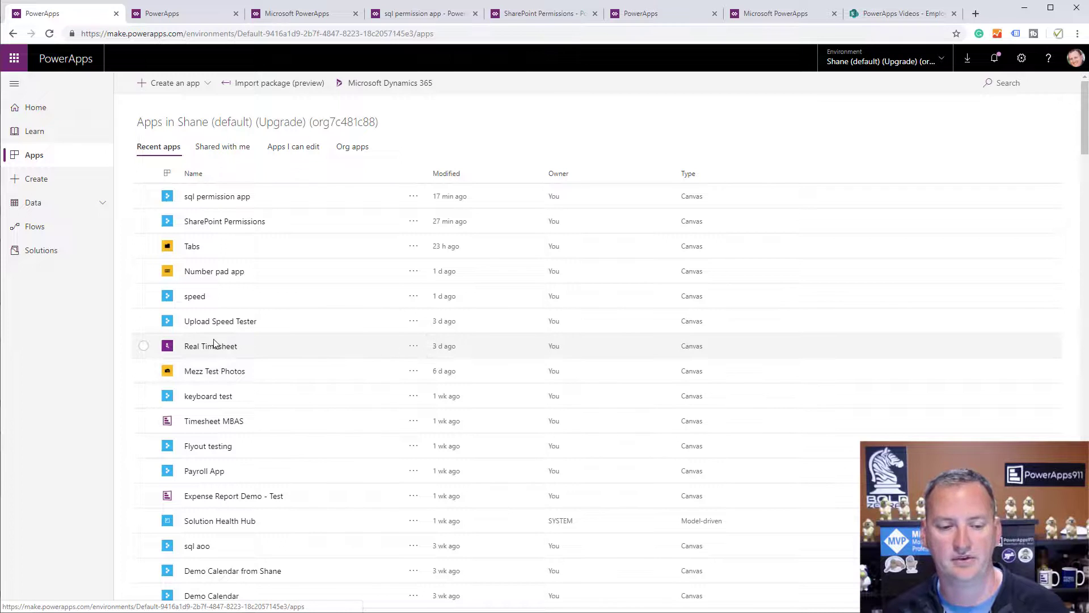
{"action": "left_click", "coordinate": [414, 345]}
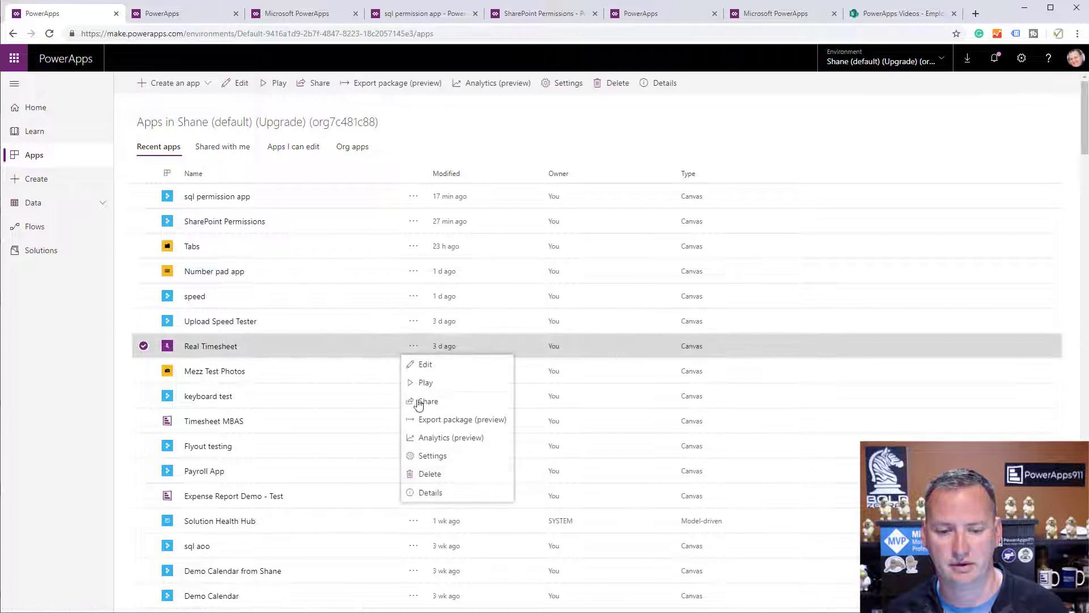
{"action": "left_click", "coordinate": [439, 492]}
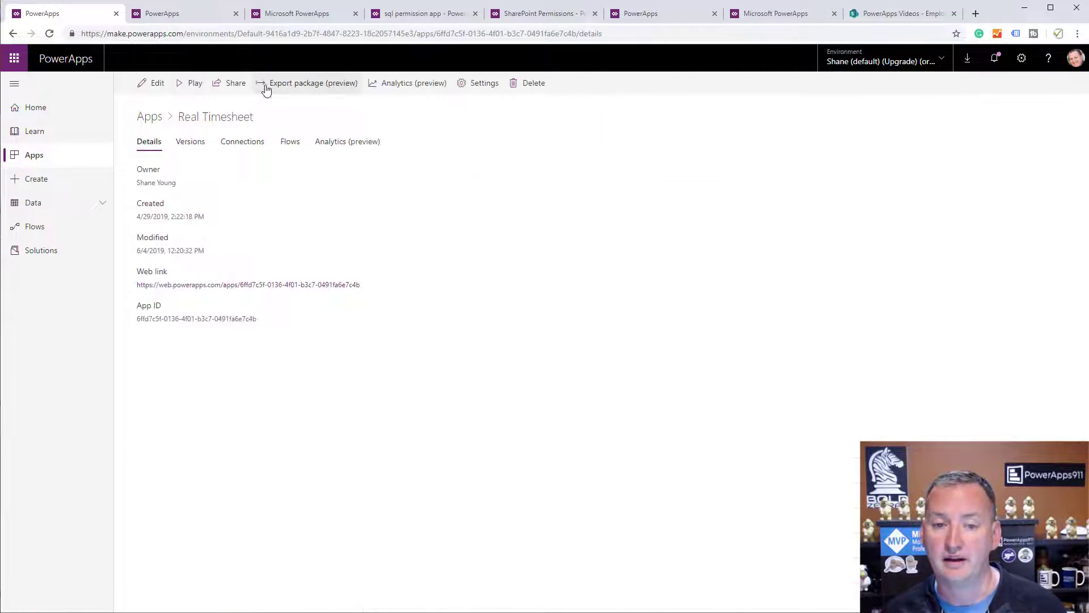
{"action": "left_click", "coordinate": [397, 89]}
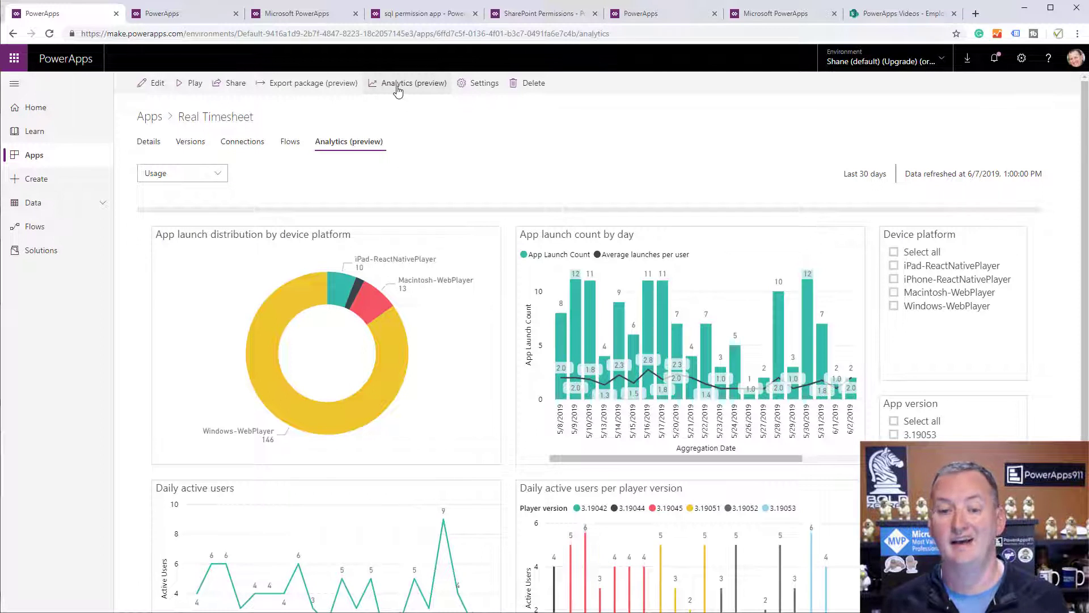
{"action": "scroll", "coordinate": [493, 401], "scroll_direction": "down", "scroll_amount": 2}
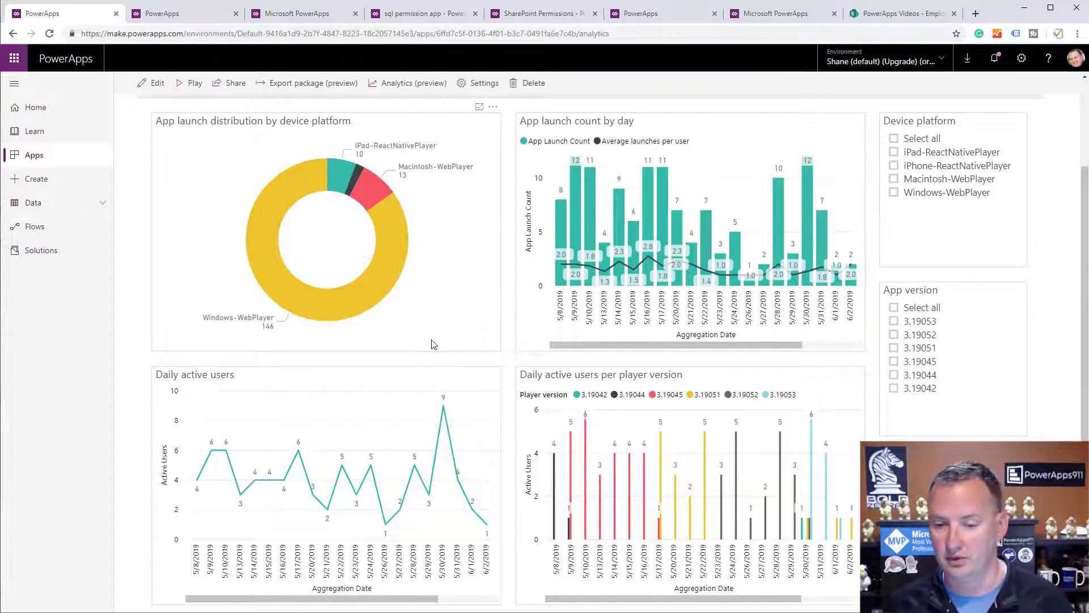
{"action": "scroll", "coordinate": [432, 343], "scroll_direction": "down", "scroll_amount": 1}
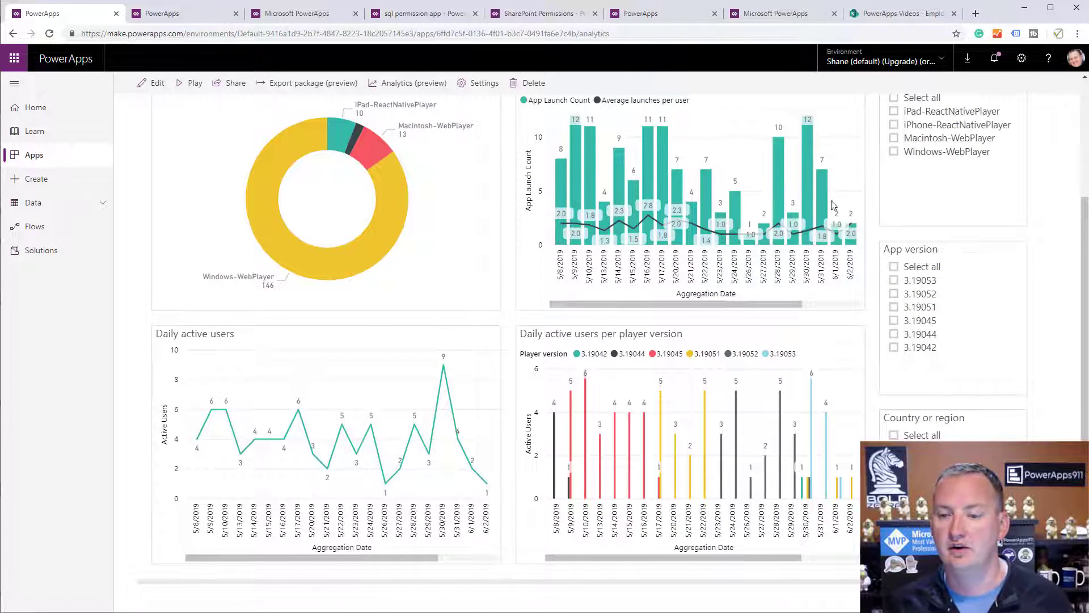
{"action": "scroll", "coordinate": [840, 340], "scroll_direction": "down", "scroll_amount": 3}
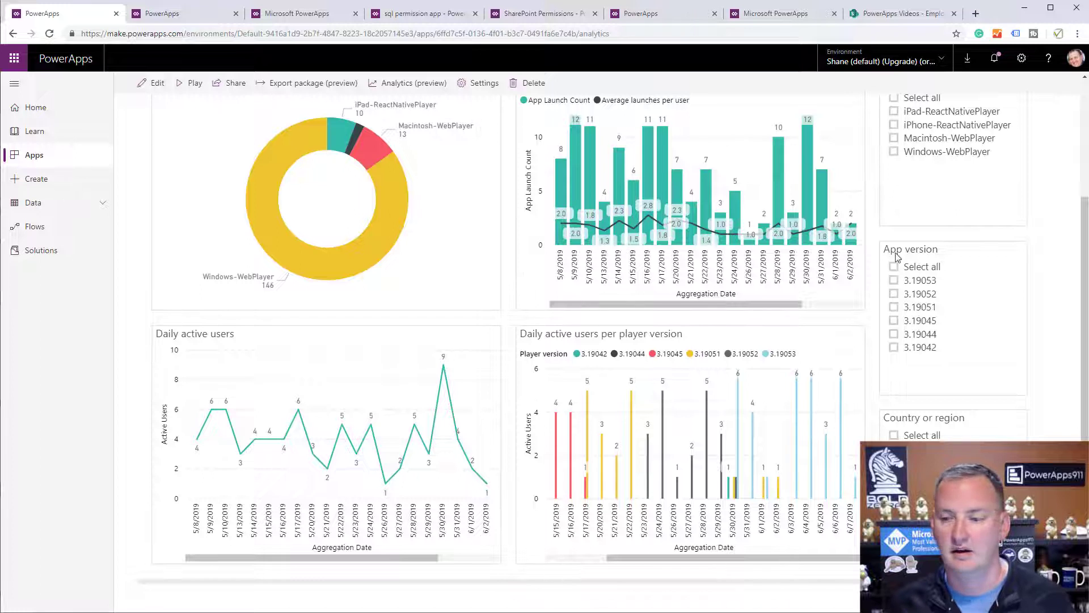
{"action": "scroll", "coordinate": [1059, 165], "scroll_direction": "up", "scroll_amount": 3}
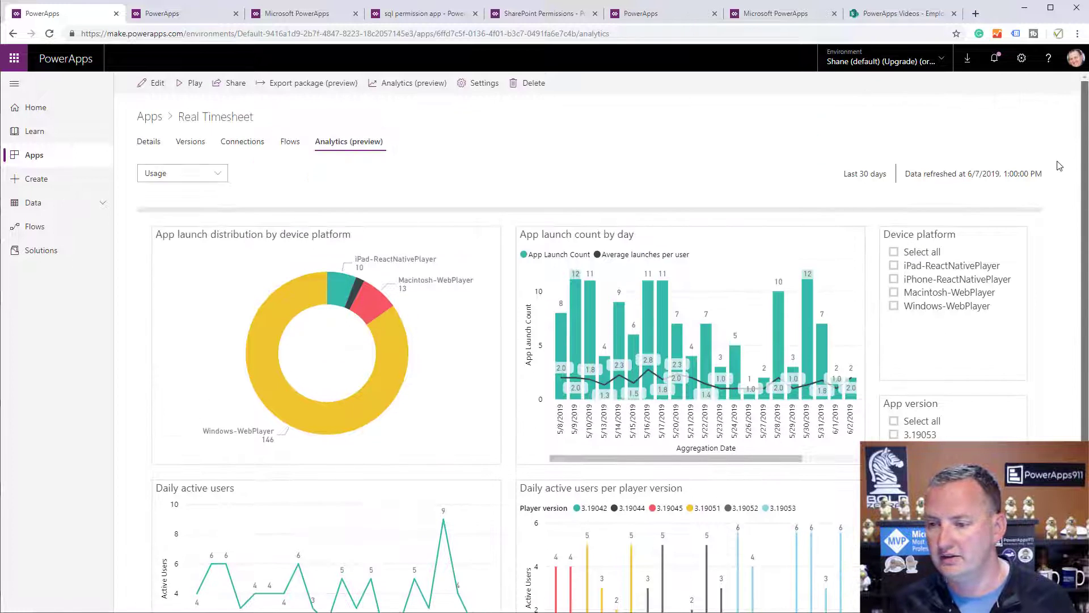
Show the Location analytics report and pan the launch map toward Kentucky and Ohio.
{"action": "left_click", "coordinate": [209, 173]}
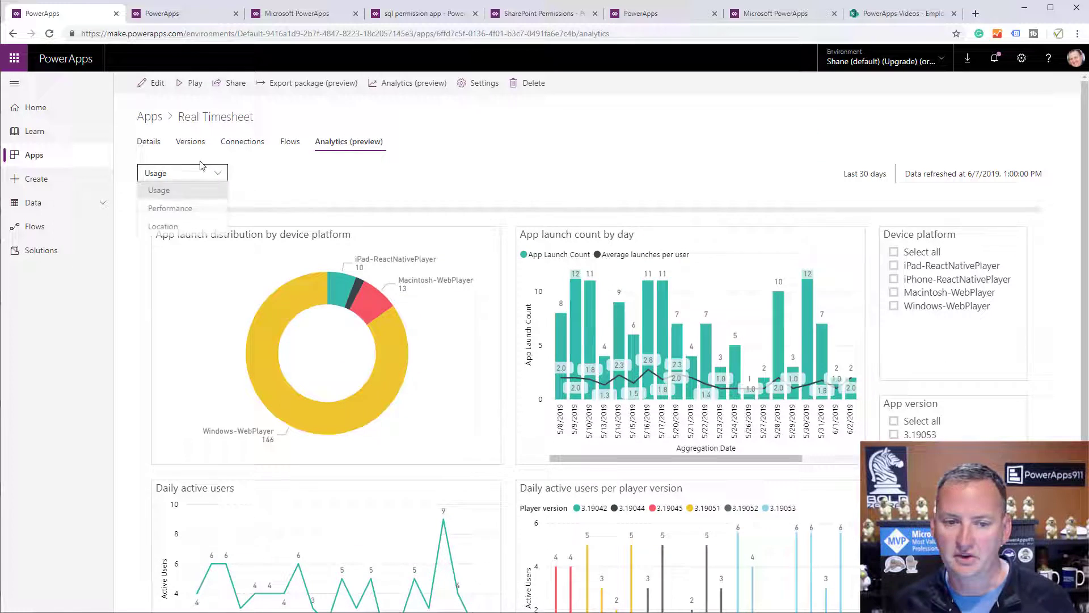
{"action": "left_click", "coordinate": [170, 231]}
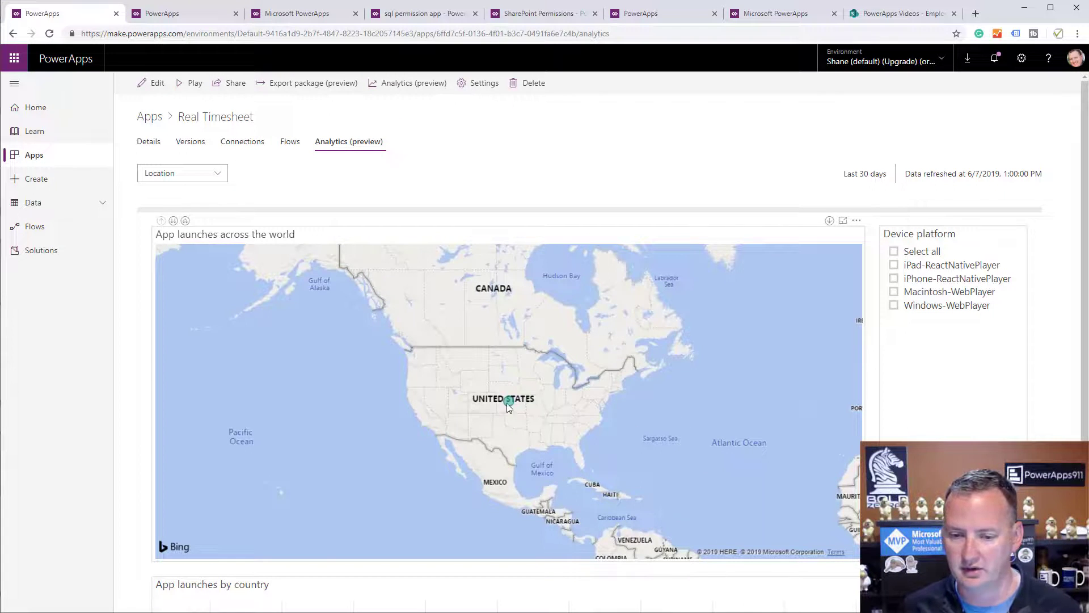
{"action": "scroll", "coordinate": [523, 406], "scroll_direction": "up", "scroll_amount": 4}
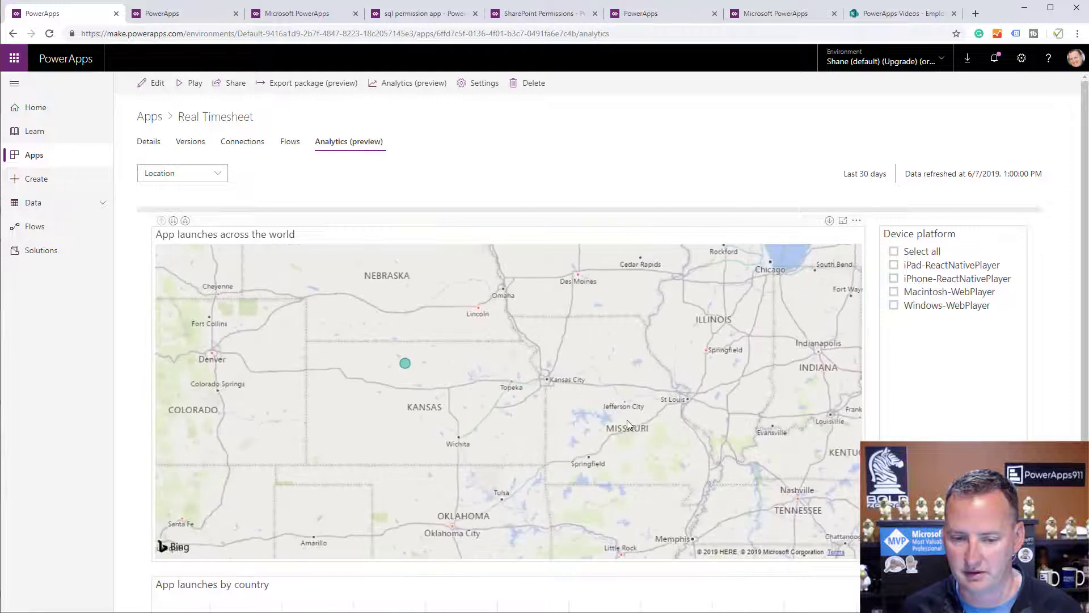
{"action": "left_click_drag", "start_coordinate": [589, 400], "coordinate": [376, 406]}
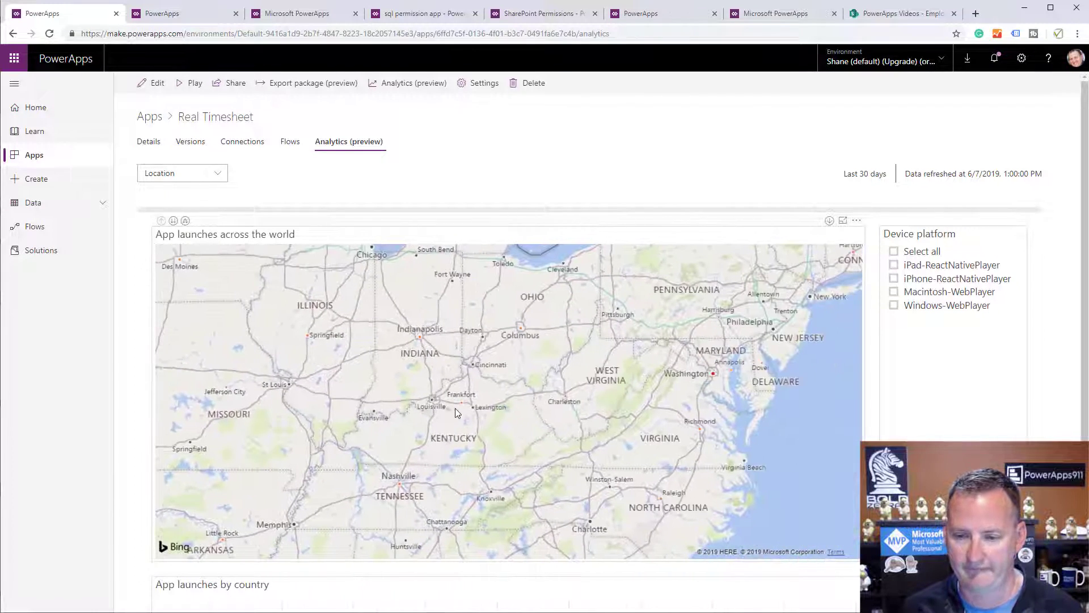
{"action": "left_click_drag", "start_coordinate": [460, 407], "coordinate": [470, 406]}
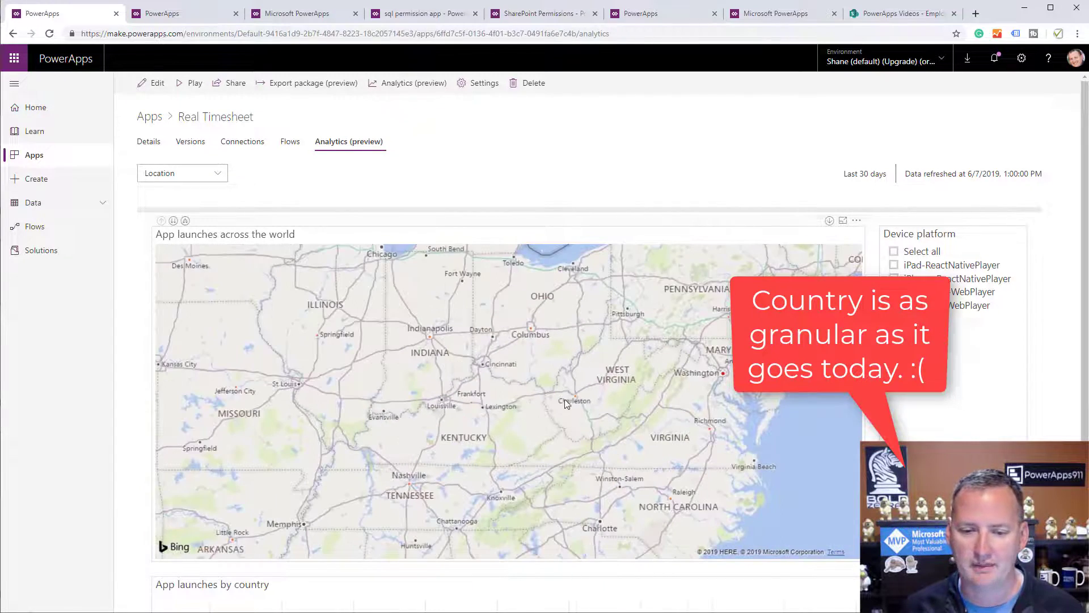
{"action": "scroll", "coordinate": [595, 337], "scroll_direction": "down", "scroll_amount": 3}
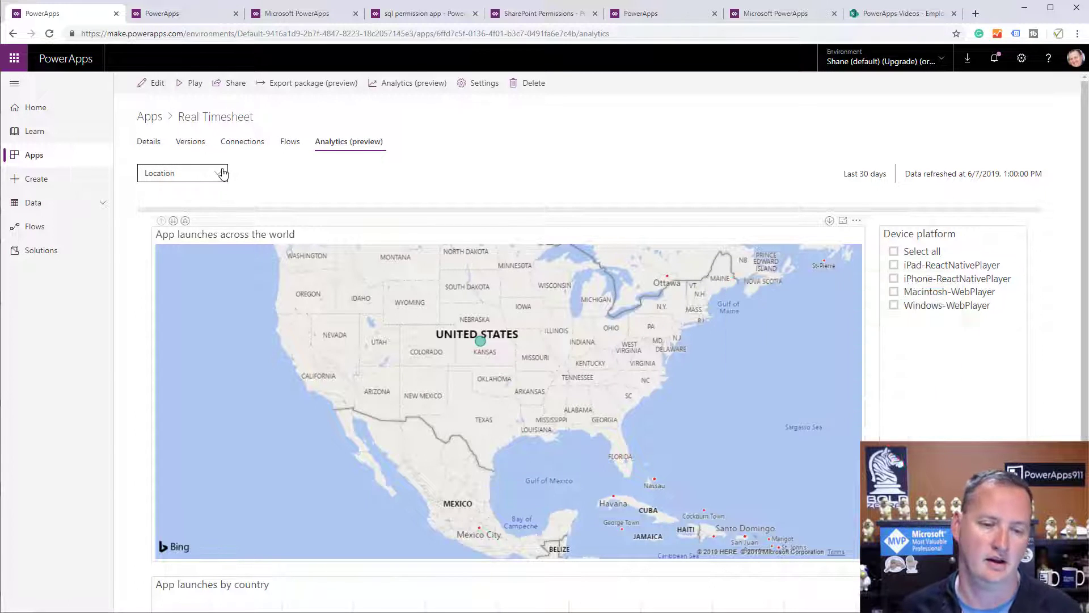
Review App launches by country (172 United States), then switch to the Performance report.
{"action": "left_click", "coordinate": [223, 173]}
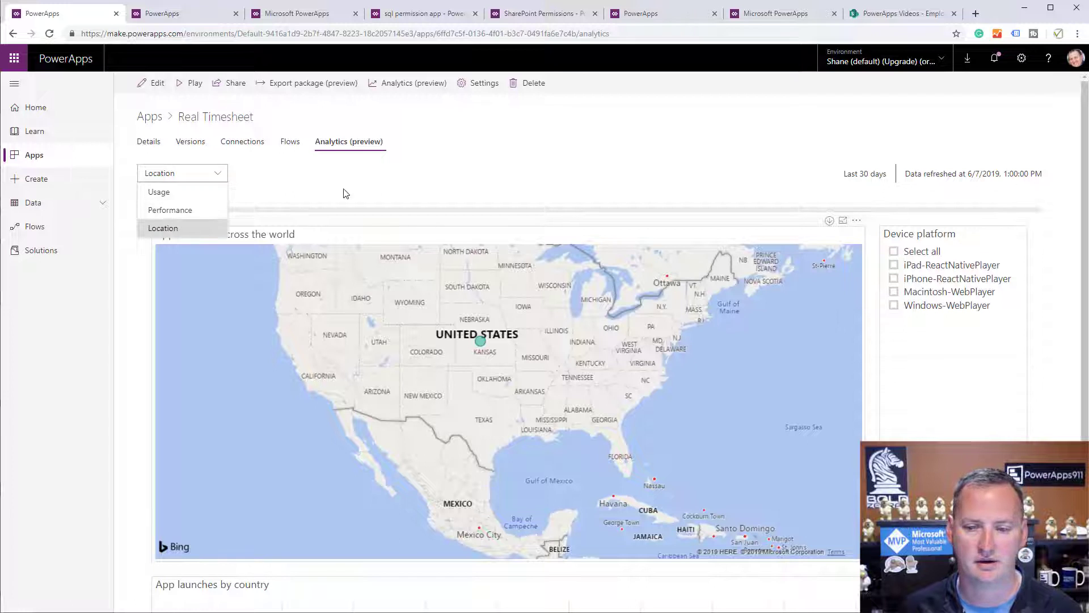
{"action": "left_click", "coordinate": [371, 183]}
{"action": "scroll", "coordinate": [140, 440], "scroll_direction": "down", "scroll_amount": 2}
{"action": "scroll", "coordinate": [164, 426], "scroll_direction": "down", "scroll_amount": 1}
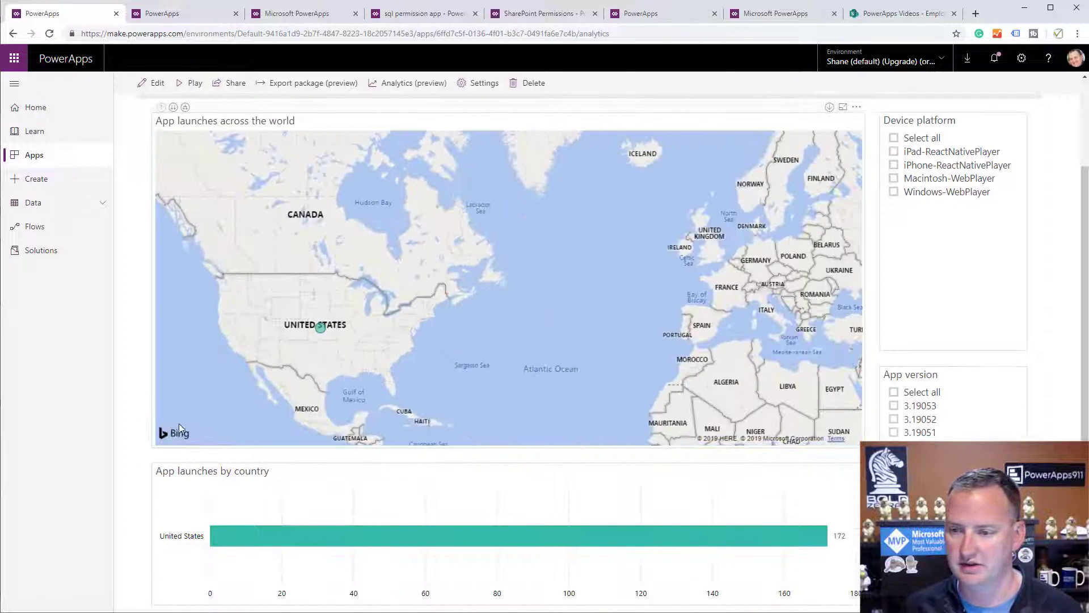
{"action": "scroll", "coordinate": [162, 451], "scroll_direction": "down", "scroll_amount": 1}
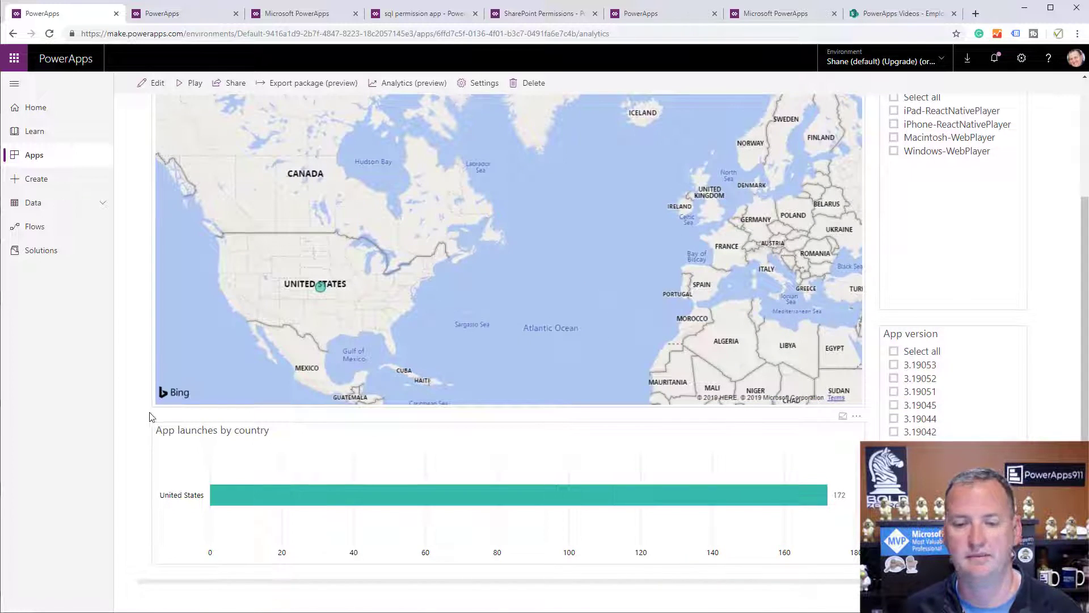
{"action": "scroll", "coordinate": [147, 341], "scroll_direction": "up", "scroll_amount": 3}
{"action": "left_click", "coordinate": [218, 173]}
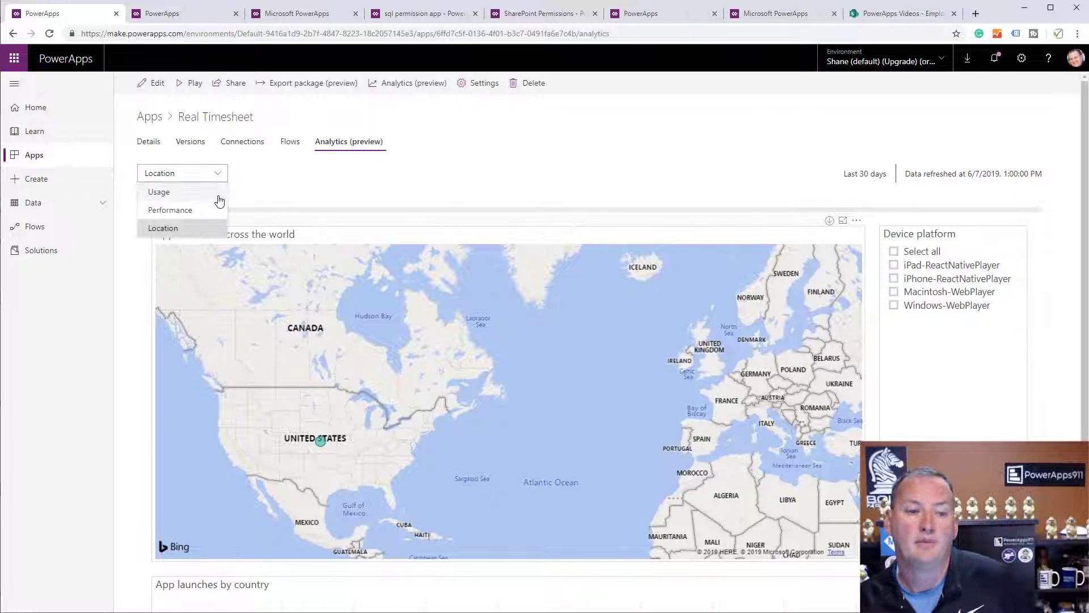
{"action": "left_click", "coordinate": [200, 211]}
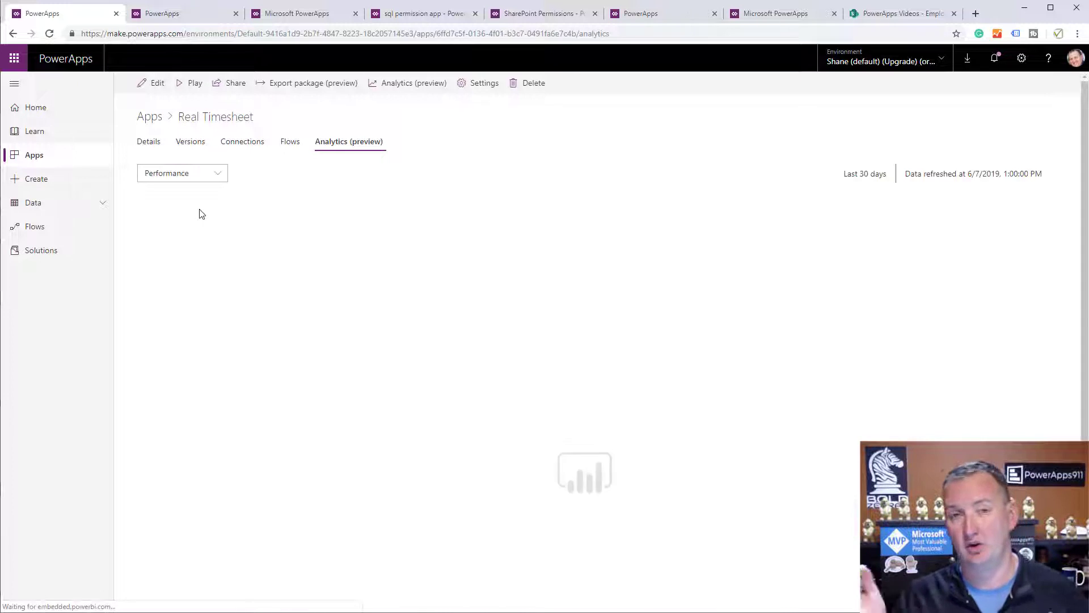